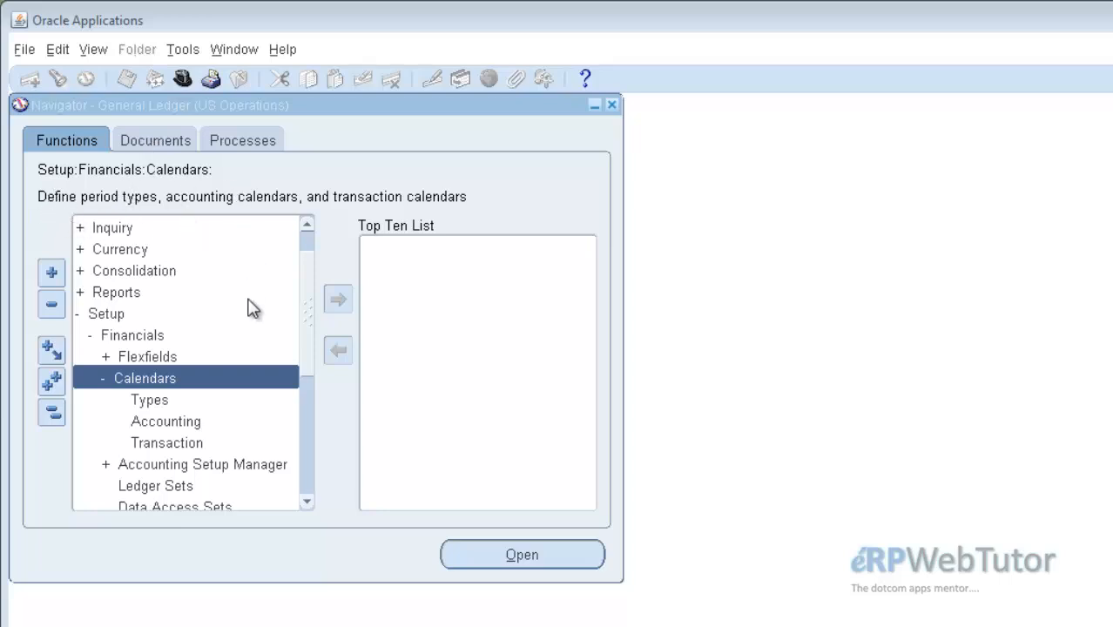
Step: Open the calendar Period Types form and list all existing period types
{"action": "double_click", "coordinate": [165, 401]}
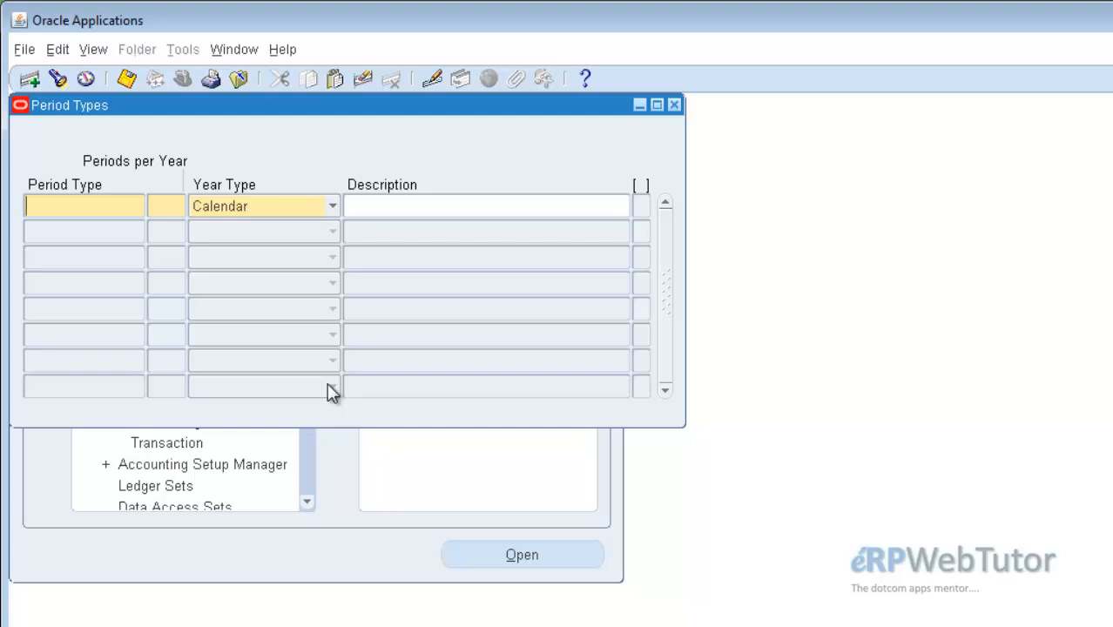
{"action": "key", "text": "ctrl+F11"}
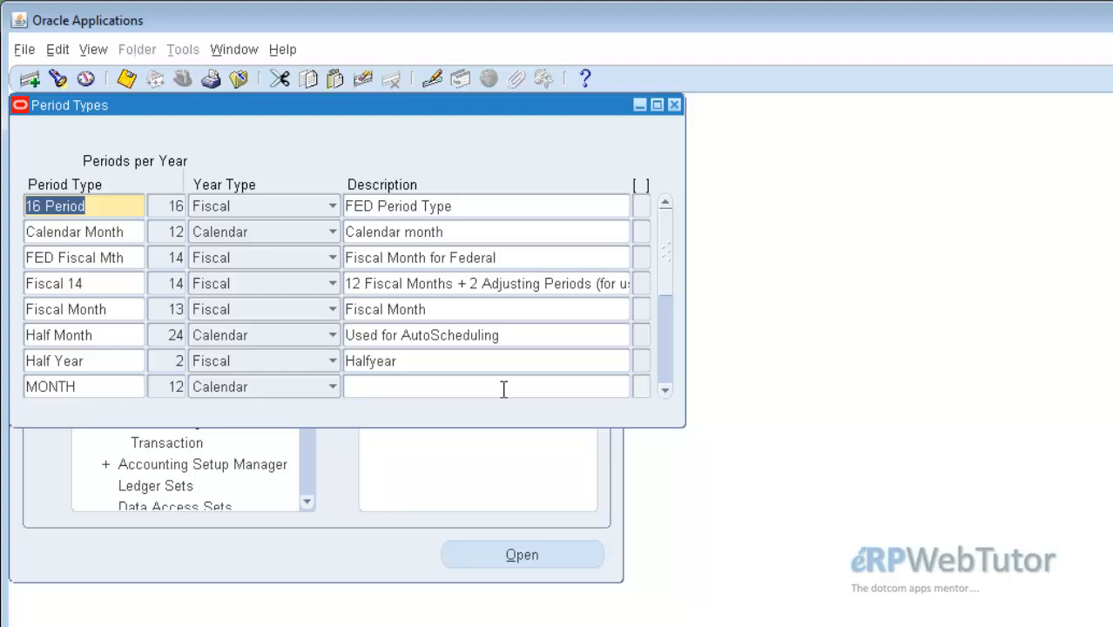
Step: Add a period type named VWT Period with 16 periods per year and the Fiscal year type
{"action": "key", "text": "ctrl+Down"}
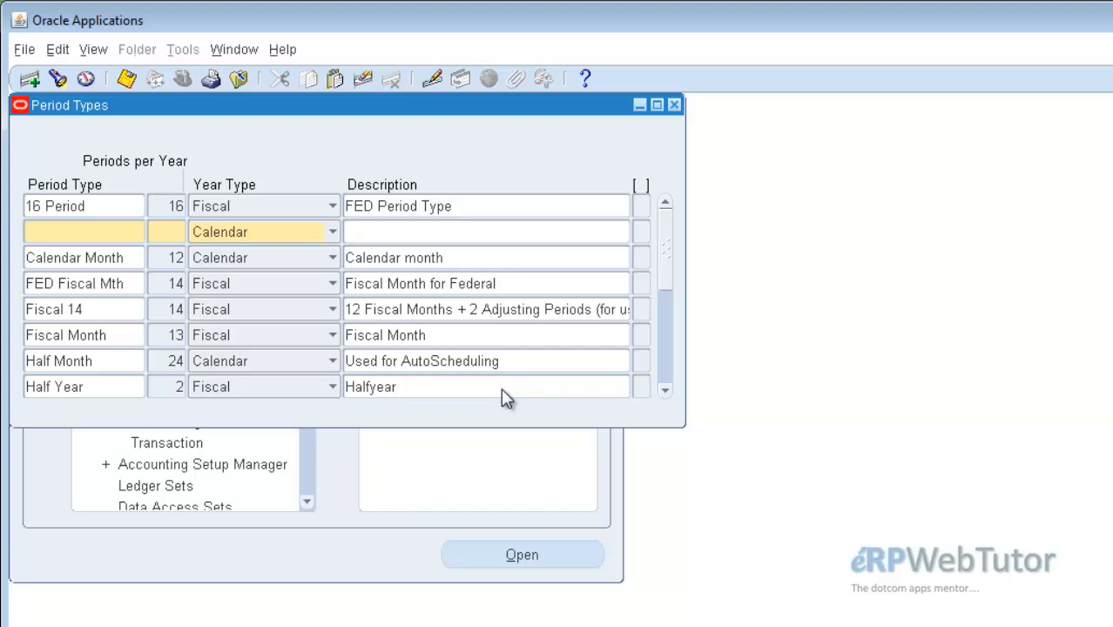
{"action": "type", "text": "VWT Period"}
{"action": "left_click", "coordinate": [166, 228]}
{"action": "type", "text": "16"}
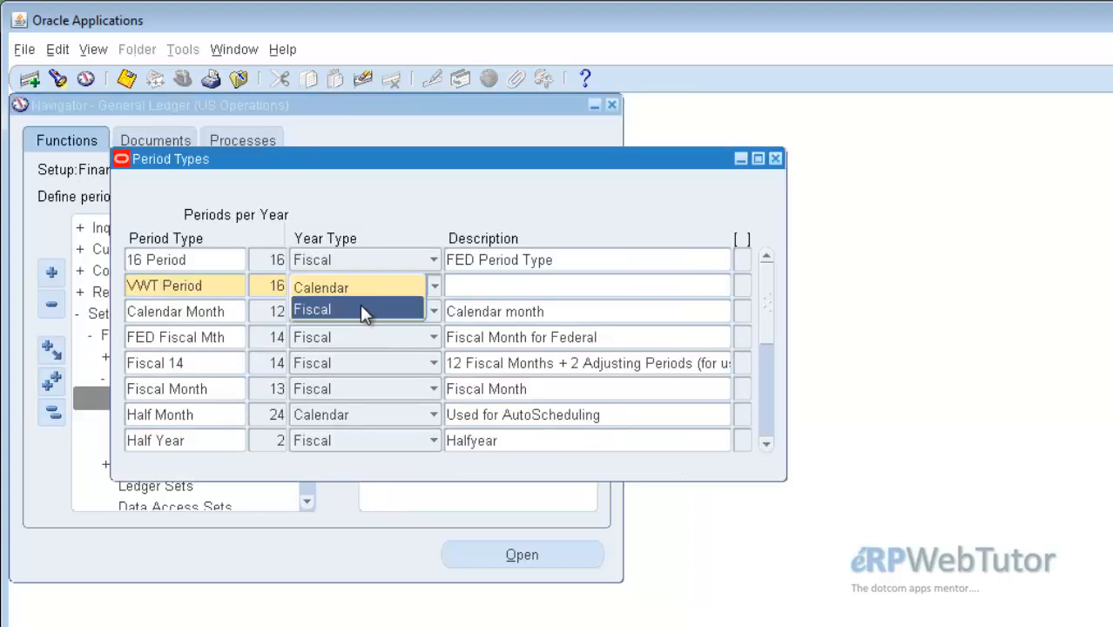
{"action": "left_click", "coordinate": [360, 304]}
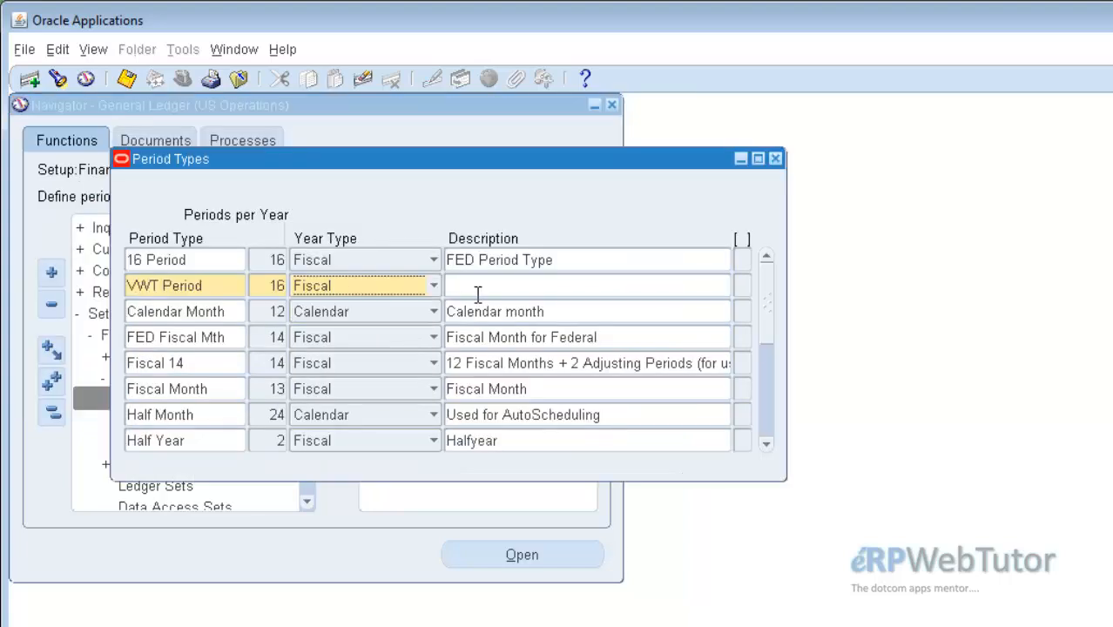
Step: Copy the VWT Period name into its description, extend it to "VWT Period Type", and save the record
{"action": "left_click", "coordinate": [219, 283]}
{"action": "double_click", "coordinate": [221, 284]}
{"action": "key", "text": "ctrl+c"}
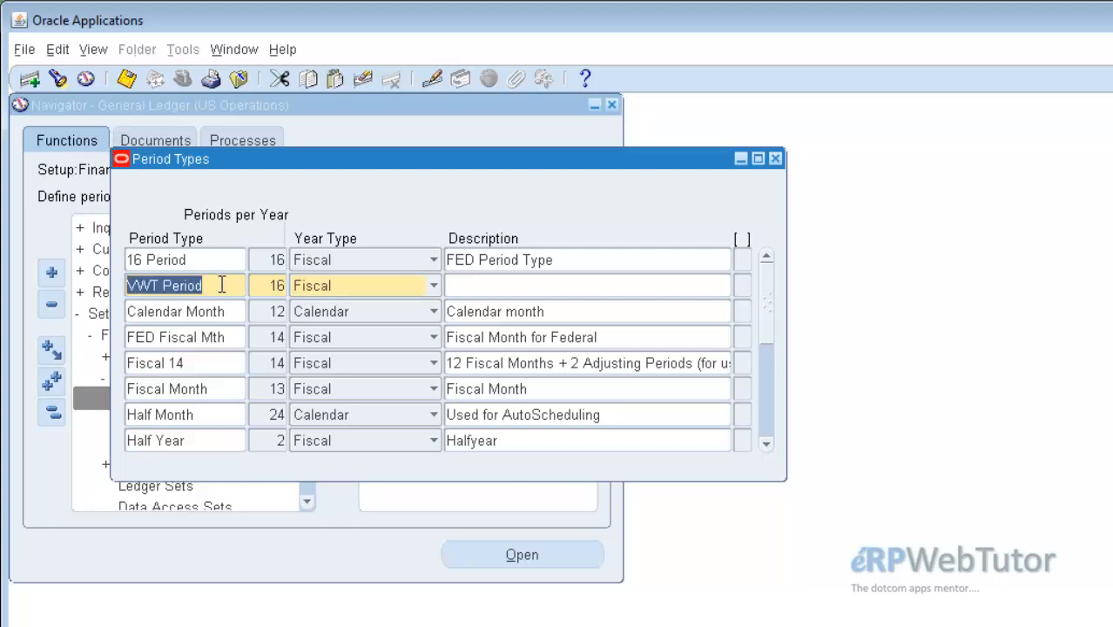
{"action": "left_click", "coordinate": [497, 286]}
{"action": "key", "text": "ctrl+v"}
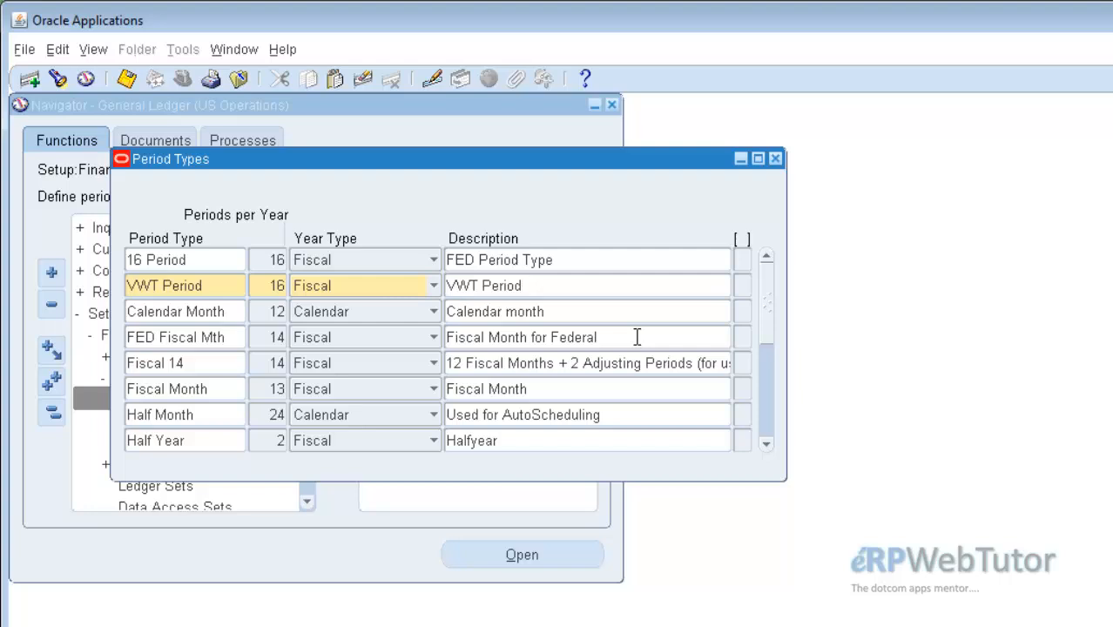
{"action": "type", "text": "Type"}
{"action": "left_click", "coordinate": [126, 79]}
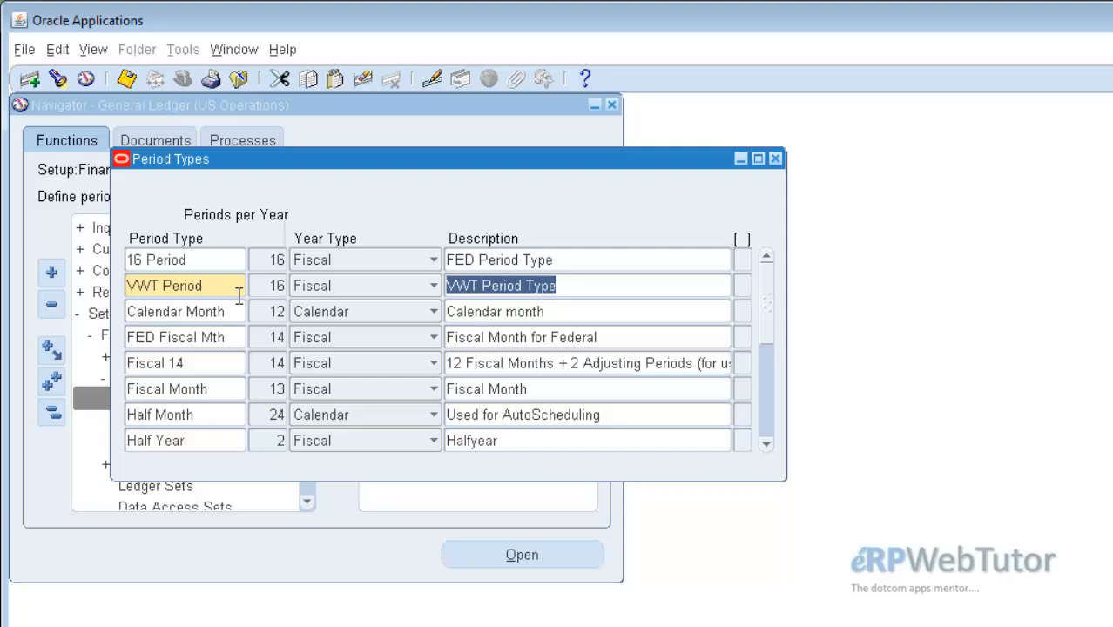
Step: Append "12 Fiscal Months + 4 Adjustment Period" in parentheses to the VWT Period description
{"action": "left_click", "coordinate": [760, 422]}
{"action": "left_click", "coordinate": [762, 423]}
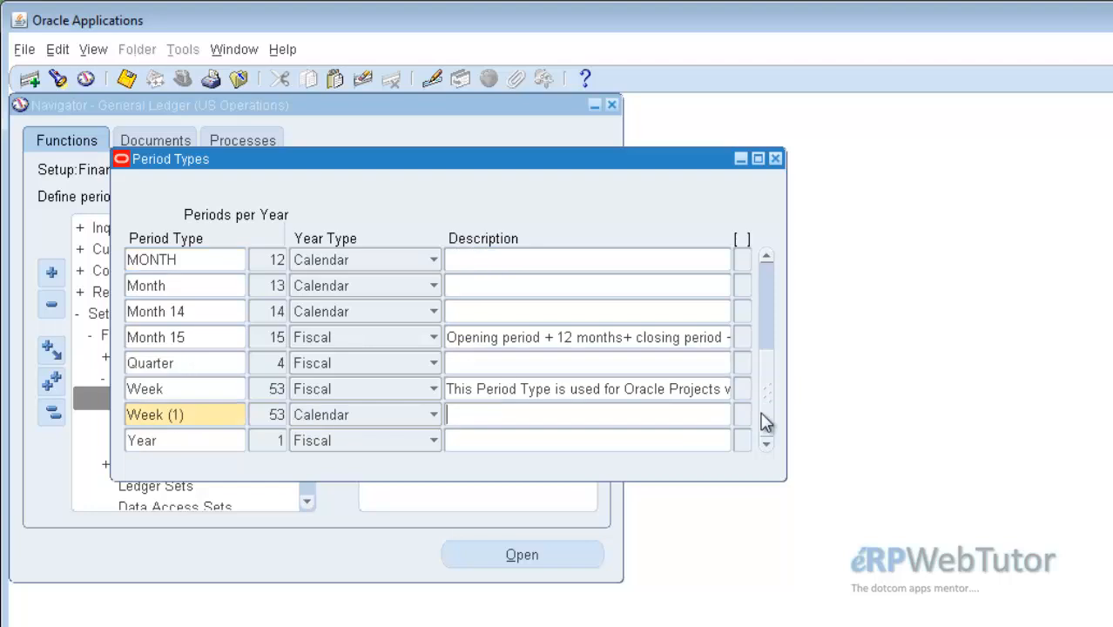
{"action": "left_click", "coordinate": [769, 275]}
{"action": "left_click", "coordinate": [766, 264]}
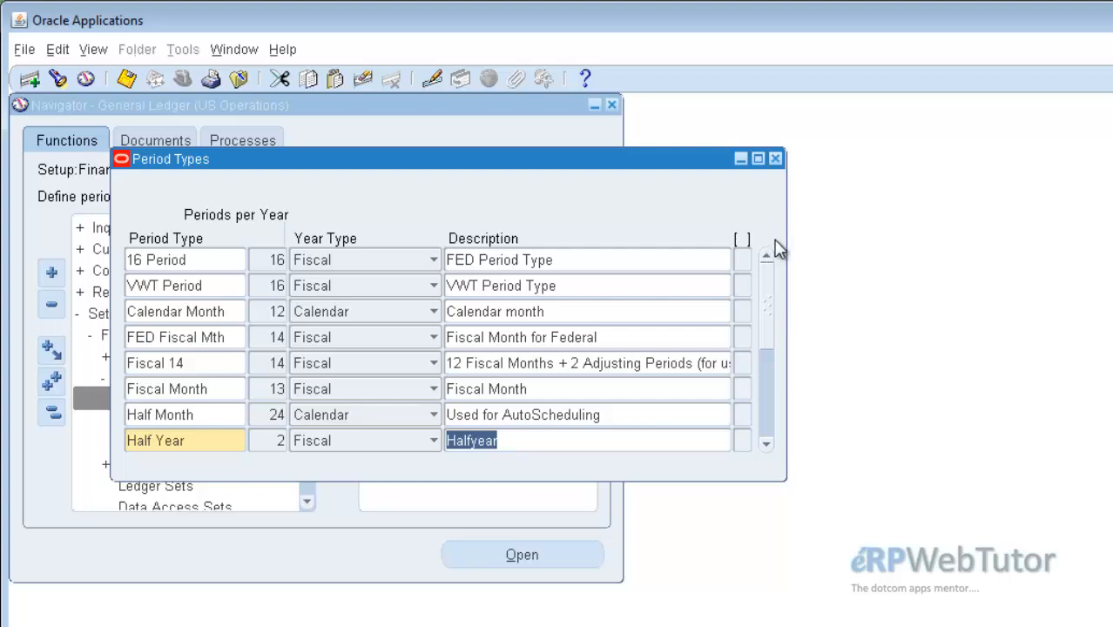
{"action": "left_click", "coordinate": [626, 285]}
{"action": "left_click", "coordinate": [621, 285]}
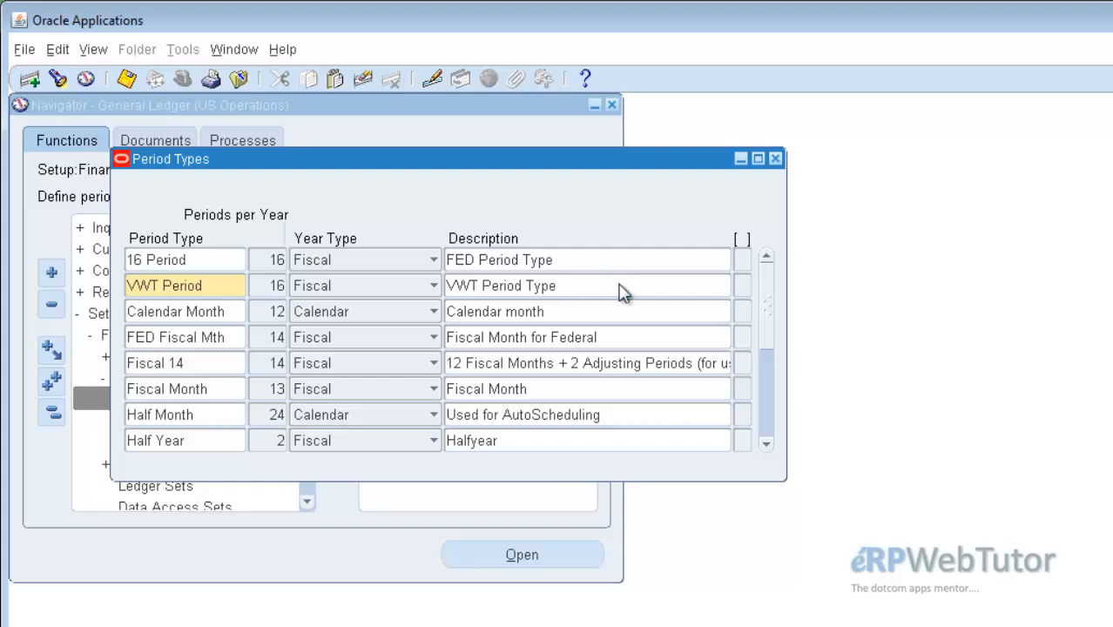
{"action": "type", "text": "(12)"}
{"action": "type", "text": "F"}
{"action": "type", "text": "is"}
{"action": "type", "text": "cal Month"}
{"action": "type", "text": "s "}
{"action": "type", "text": "+ 4 "}
{"action": "type", "text": "Adjust"}
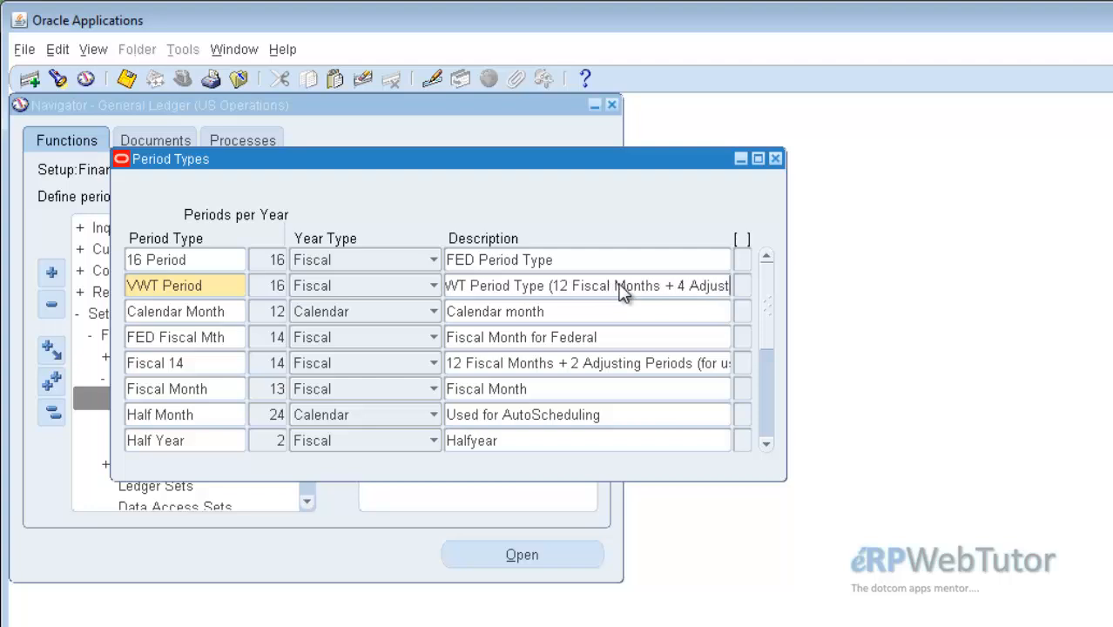
{"action": "type", "text": "ment Per"}
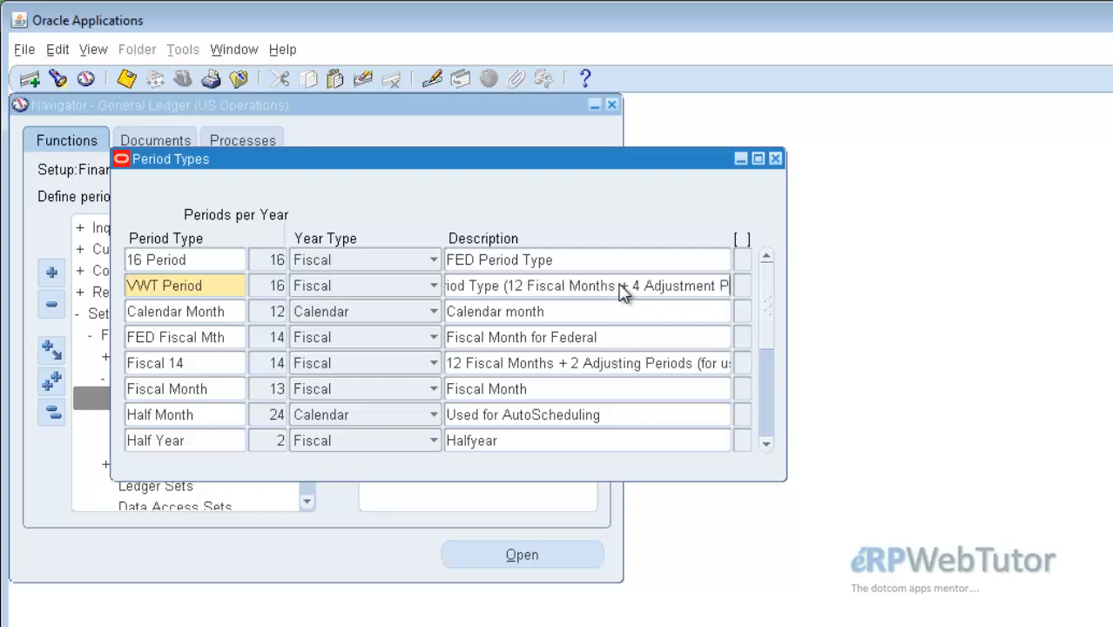
{"action": "type", "text": "iod"}
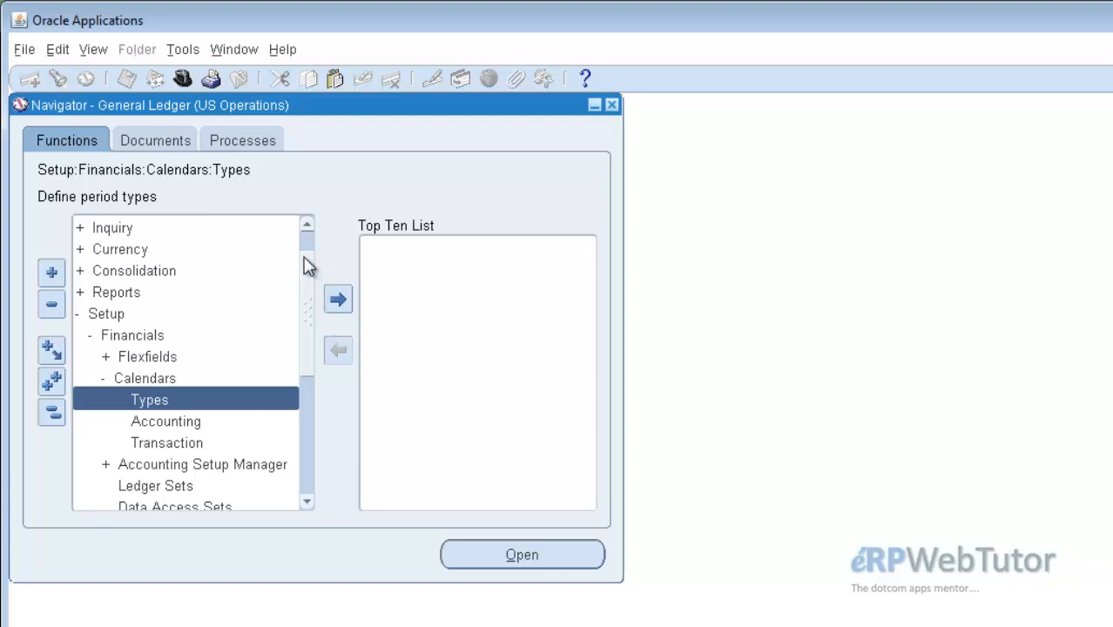
Step: Open the Accounting Calendar form and name the new calendar "VWT Calendar"
{"action": "double_click", "coordinate": [205, 421]}
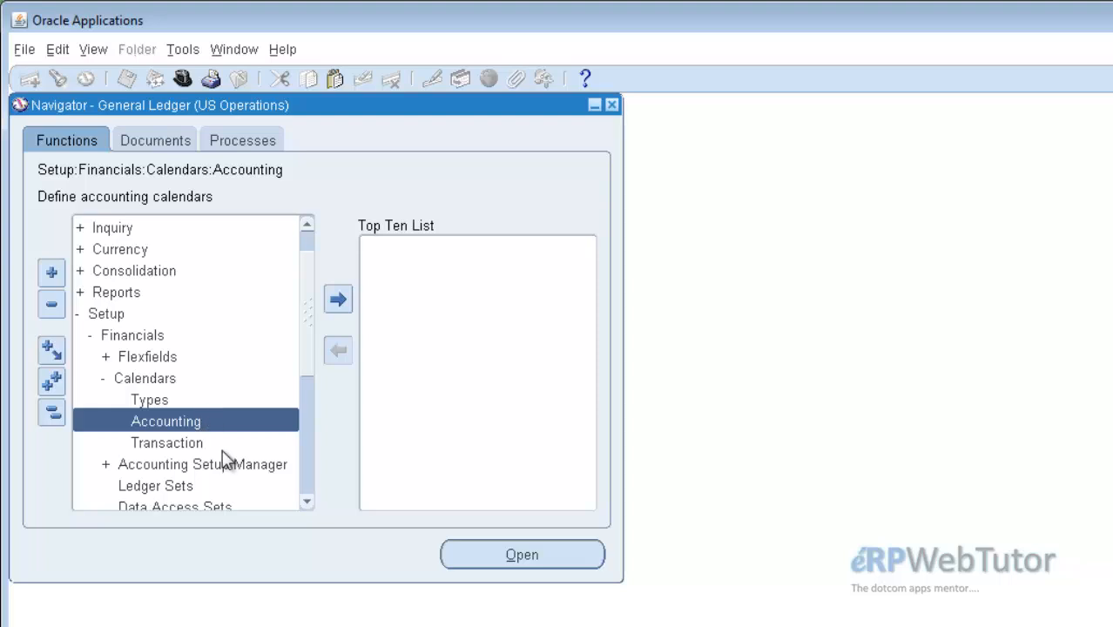
{"action": "double_click", "coordinate": [207, 423]}
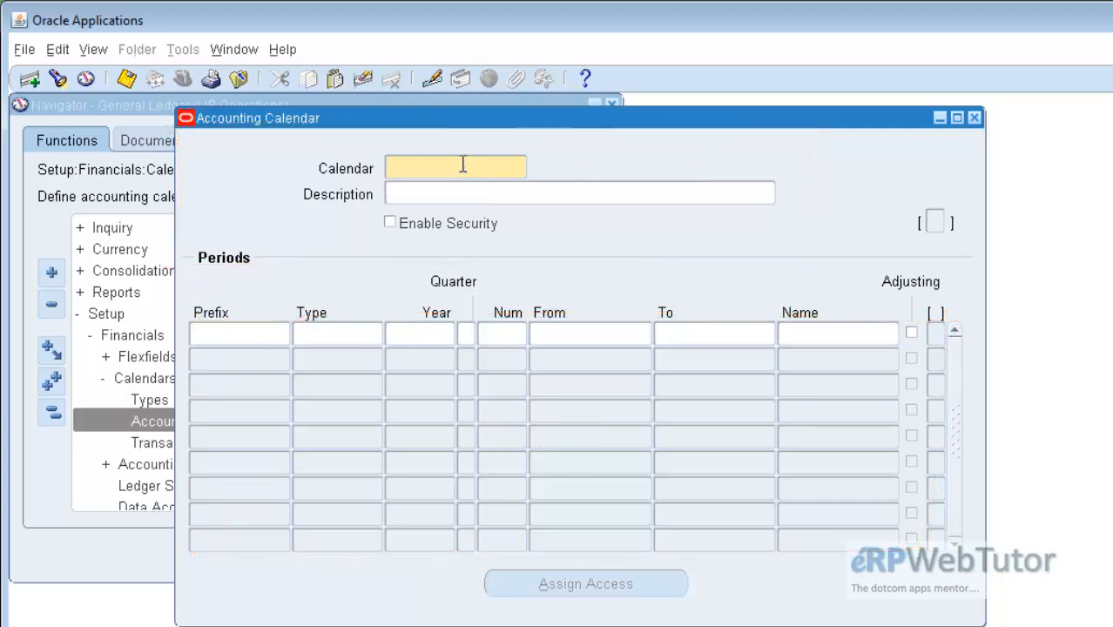
{"action": "type", "text": "MWT C"}
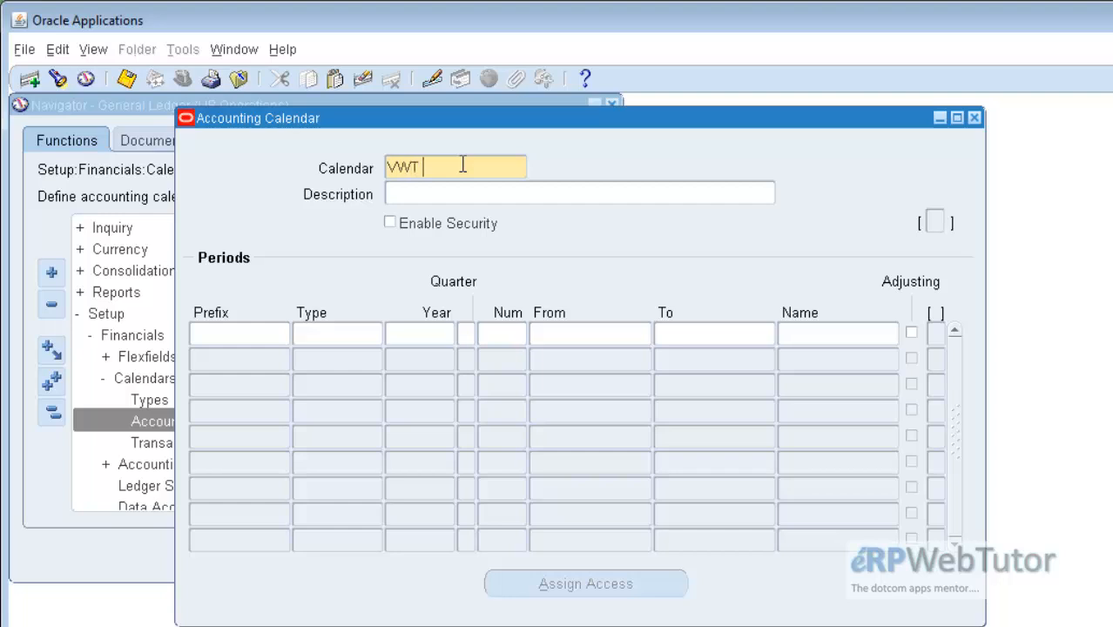
{"action": "type", "text": "alendar"}
Step: Copy the calendar name into the description and expand it to "Vision WebTutorial Accounting Calendar"
{"action": "key", "text": "ctrl+shift+Left"}
{"action": "key", "text": "ctrl+shift+Left"}
{"action": "key", "text": "ctrl+c"}
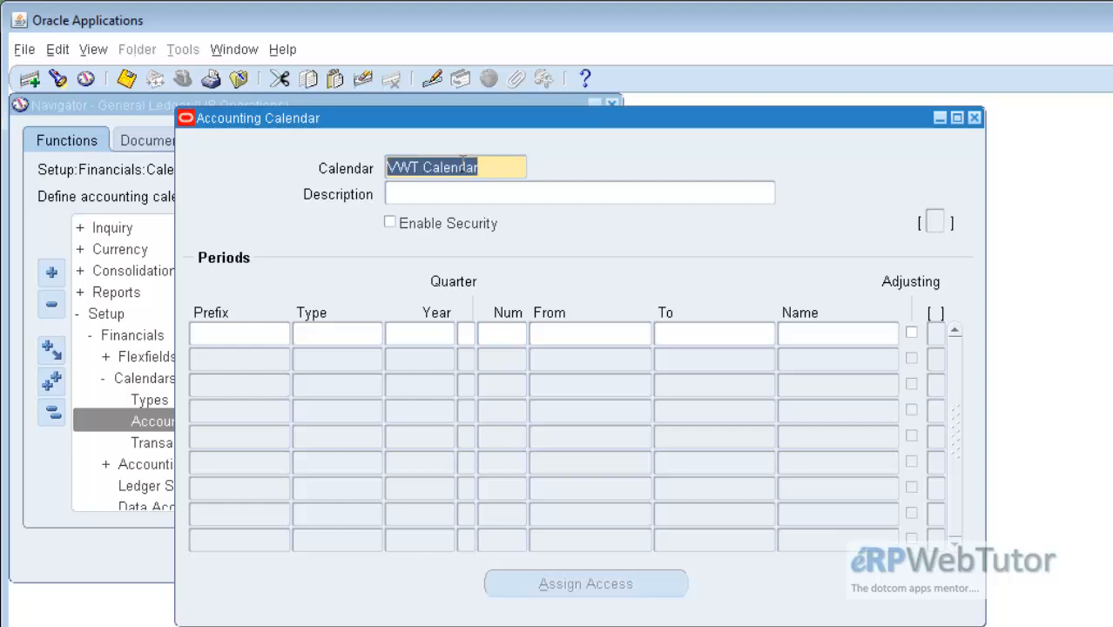
{"action": "key", "text": "Tab"}
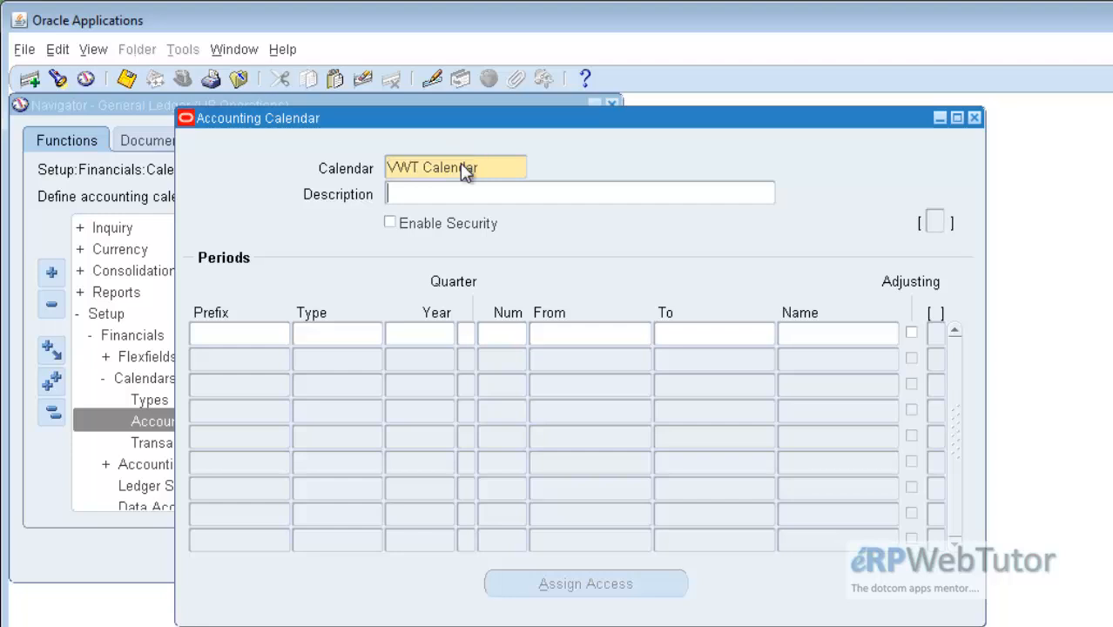
{"action": "key", "text": "ctrl+v"}
{"action": "key", "text": "Home"}
{"action": "key", "text": "Right"}
{"action": "type", "text": "ision W"}
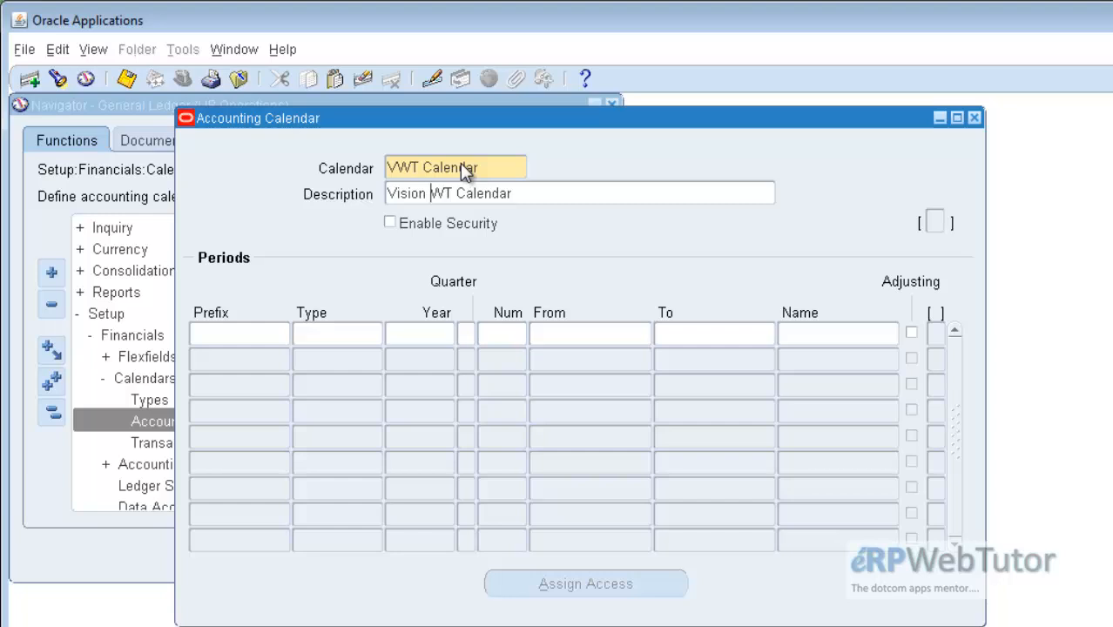
{"action": "type", "text": "web"}
{"action": "key", "text": "BackSpace"}
{"action": "key", "text": "BackSpace"}
{"action": "key", "text": "BackSpace"}
{"action": "type", "text": "ebTutorial"}
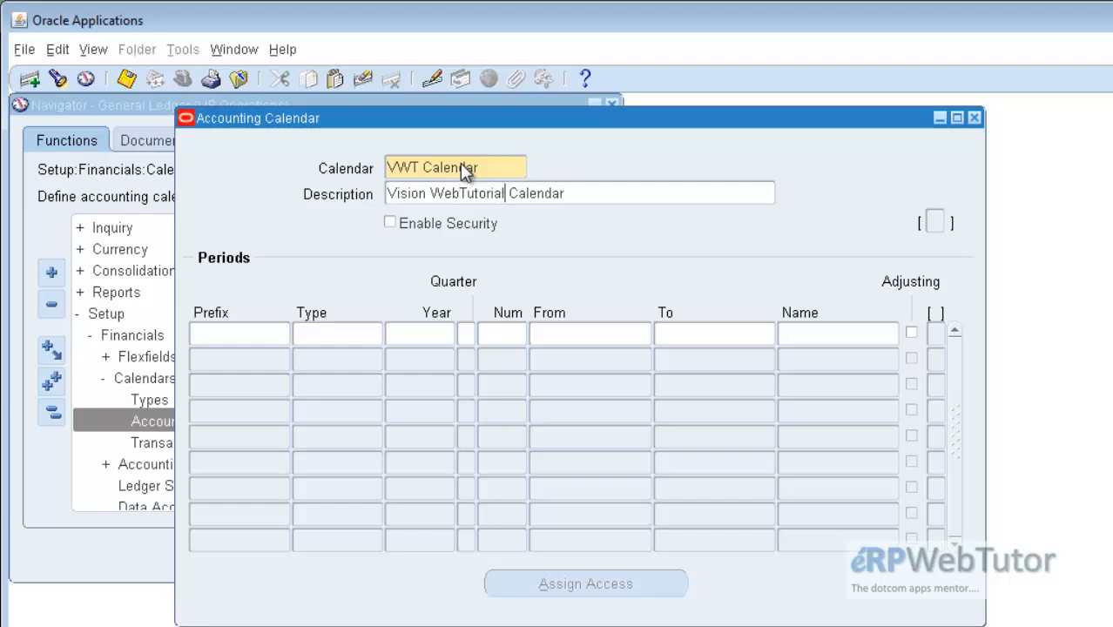
{"action": "type", "text": " Accounting"}
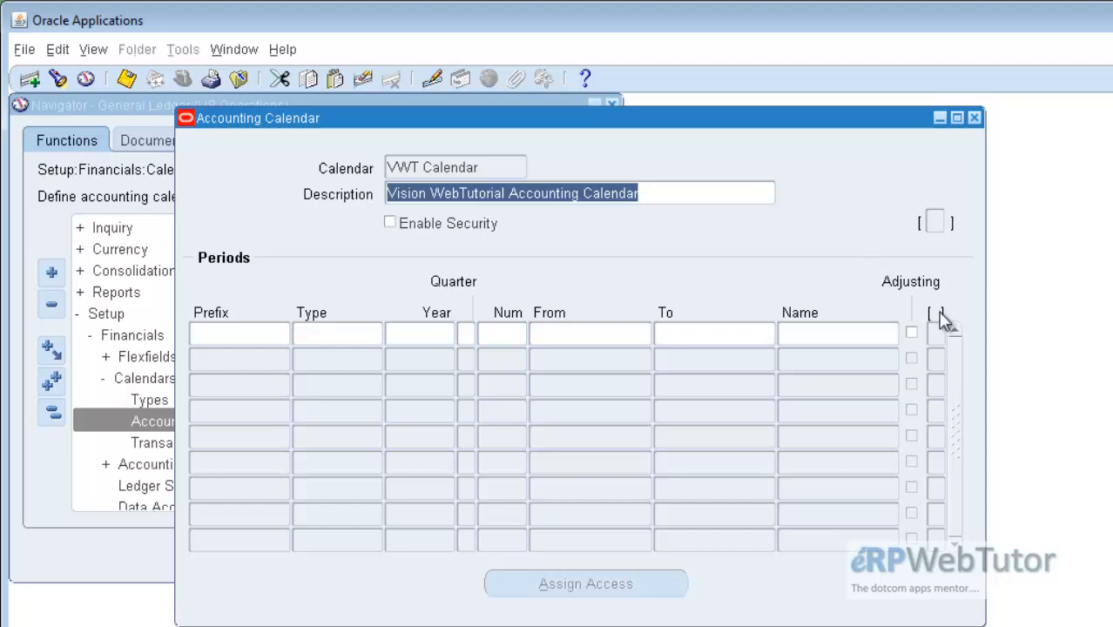
Step: Begin the first calendar period with prefix JAN-14-14, type VWT Period and year 2014
{"action": "left_click", "coordinate": [220, 333]}
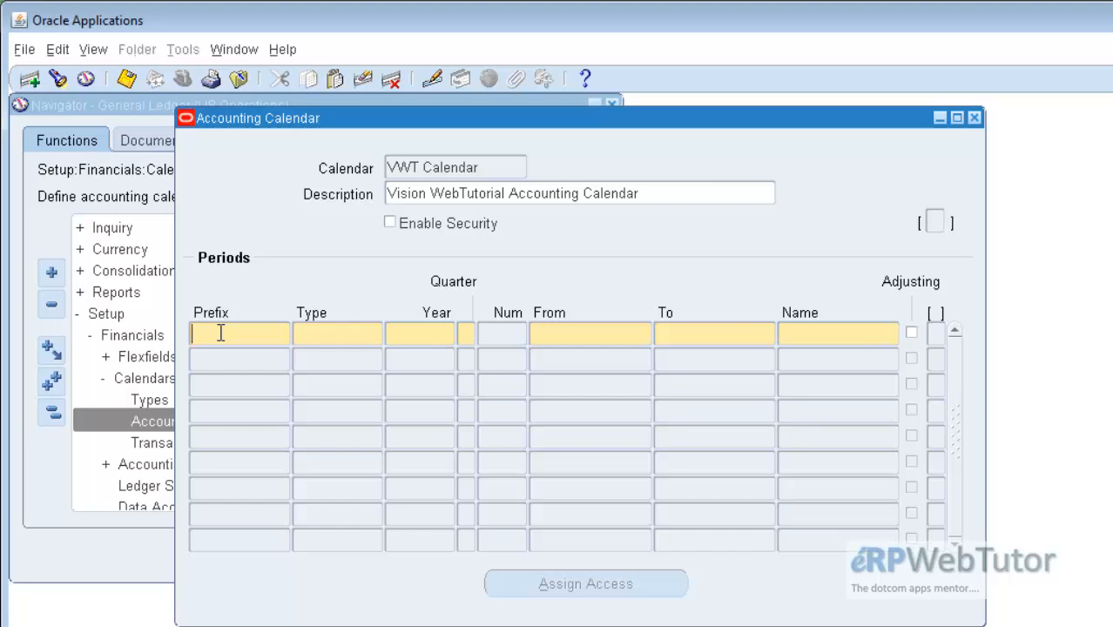
{"action": "type", "text": "JAN"}
{"action": "type", "text": "-14-14"}
{"action": "key", "text": "Tab"}
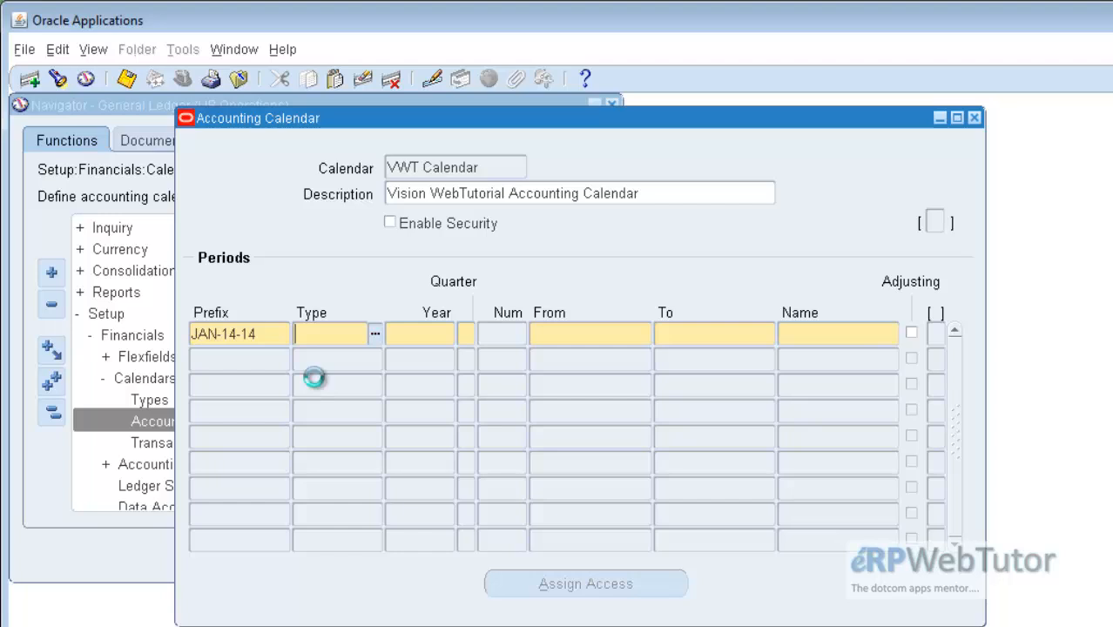
{"action": "type", "text": "VWT"}
{"action": "key", "text": "Return"}
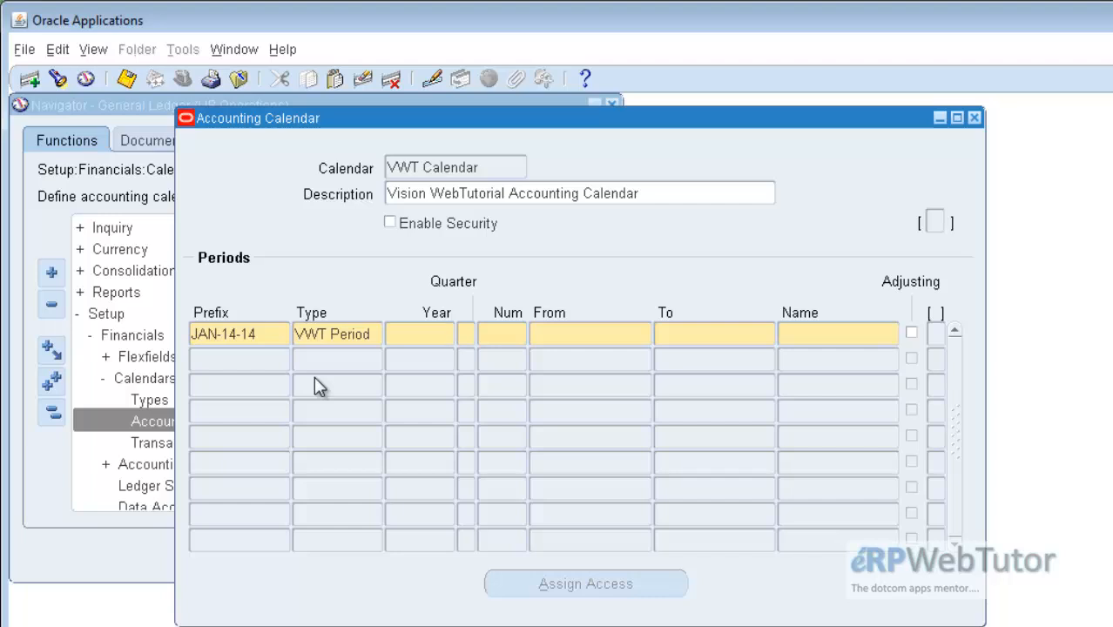
{"action": "type", "text": "2014"}
{"action": "key", "text": "Tab"}
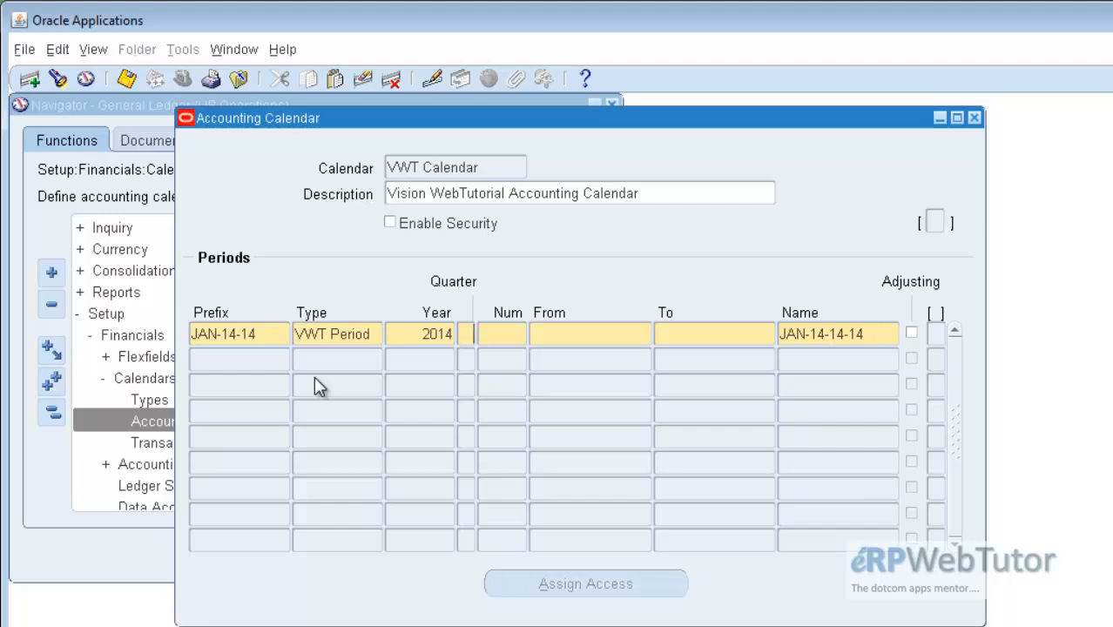
Step: Give the first period quarter 1 and number 1, running from 01-JAN-2014 to 31-JAN-2014
{"action": "type", "text": "1"}
{"action": "key", "text": "Tab"}
{"action": "type", "text": "1"}
{"action": "key", "text": "Tab"}
{"action": "type", "text": "9"}
{"action": "key", "text": "BackSpace"}
{"action": "type", "text": "01-JAN"}
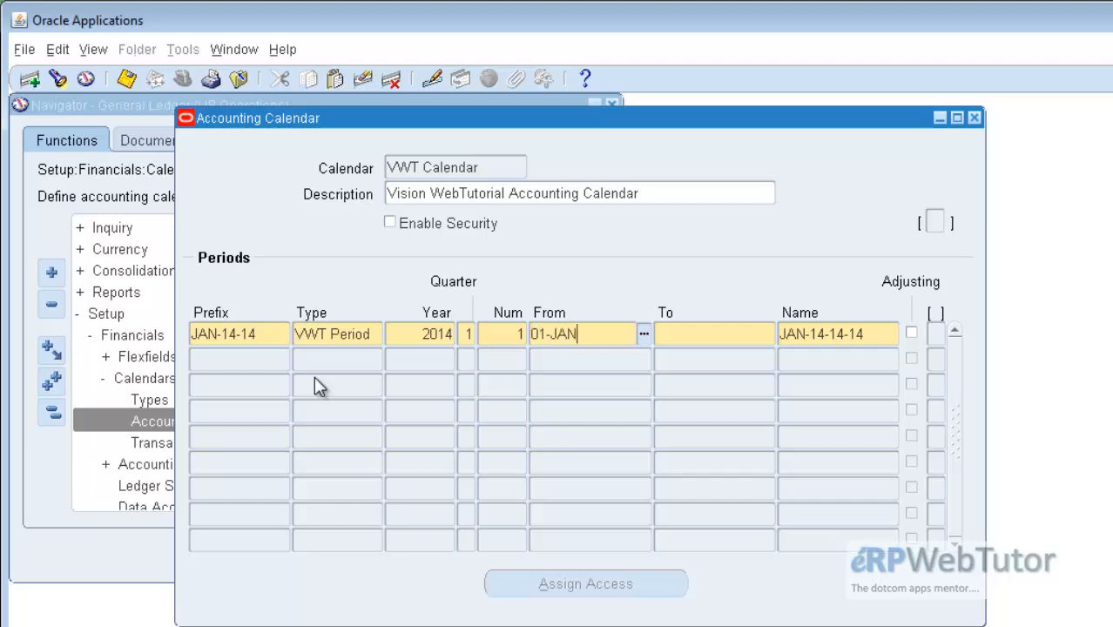
{"action": "type", "text": "-2014"}
{"action": "key", "text": "Tab"}
{"action": "type", "text": "31-"}
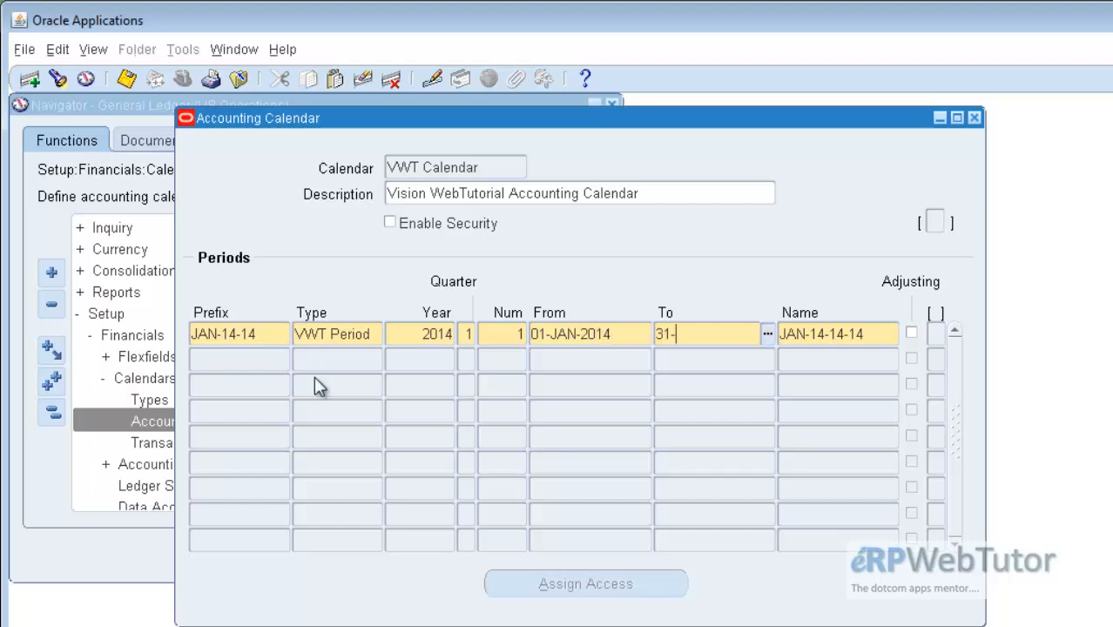
{"action": "type", "text": "JAN-2014"}
{"action": "left_click", "coordinate": [875, 340]}
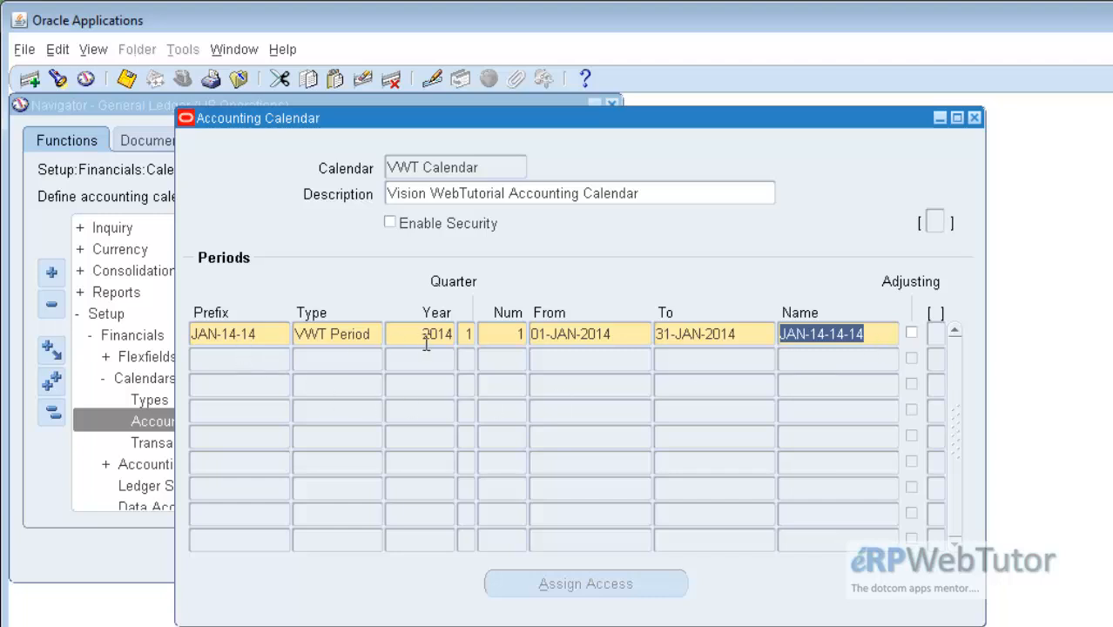
Step: Shorten the first period's prefix to JAN-14 and save the calendar
{"action": "left_click", "coordinate": [259, 334]}
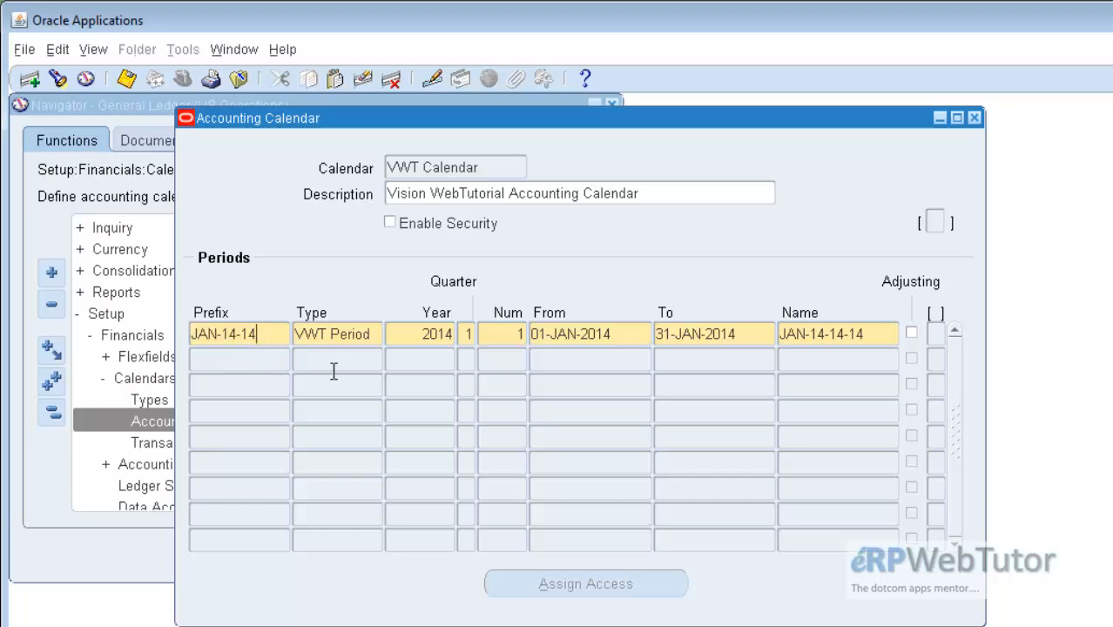
{"action": "key", "text": "BackSpace"}
{"action": "key", "text": "BackSpace"}
{"action": "key", "text": "BackSpace"}
{"action": "key", "text": "Tab"}
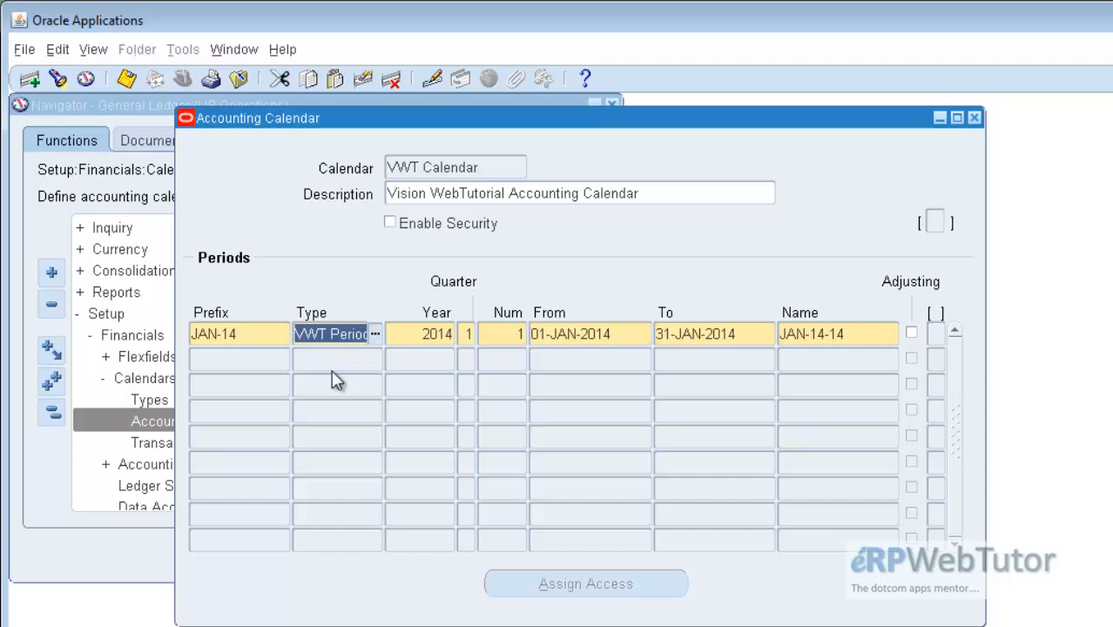
{"action": "left_click", "coordinate": [867, 339]}
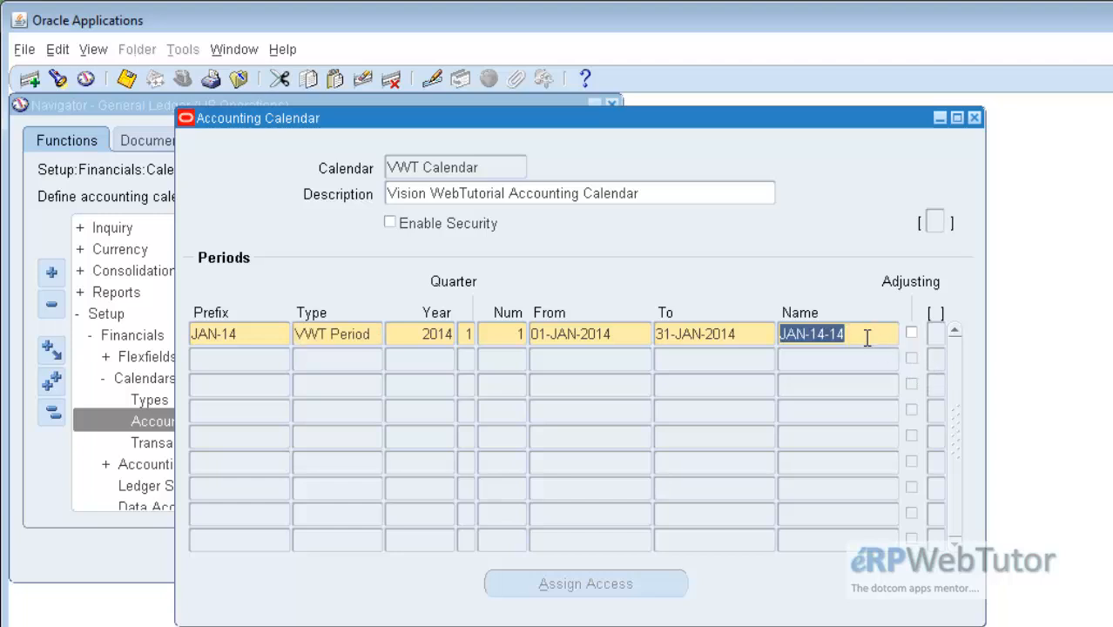
{"action": "left_click", "coordinate": [127, 79]}
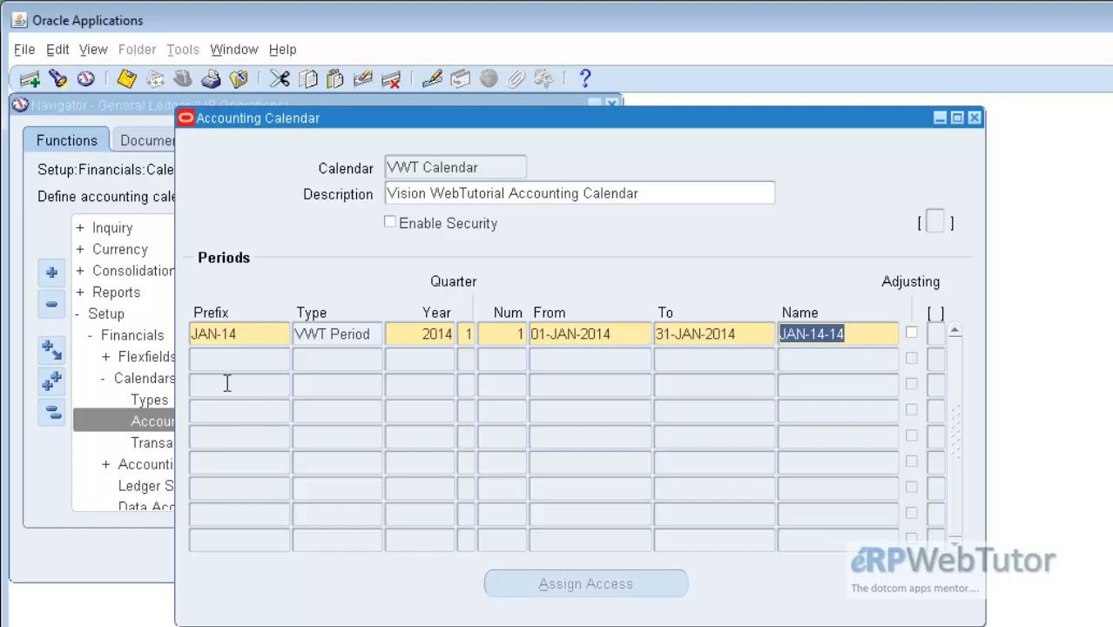
Step: Begin the second calendar period with prefix FEB-14, type VWT Period, year 2014 and quarter 1
{"action": "left_click", "coordinate": [229, 355]}
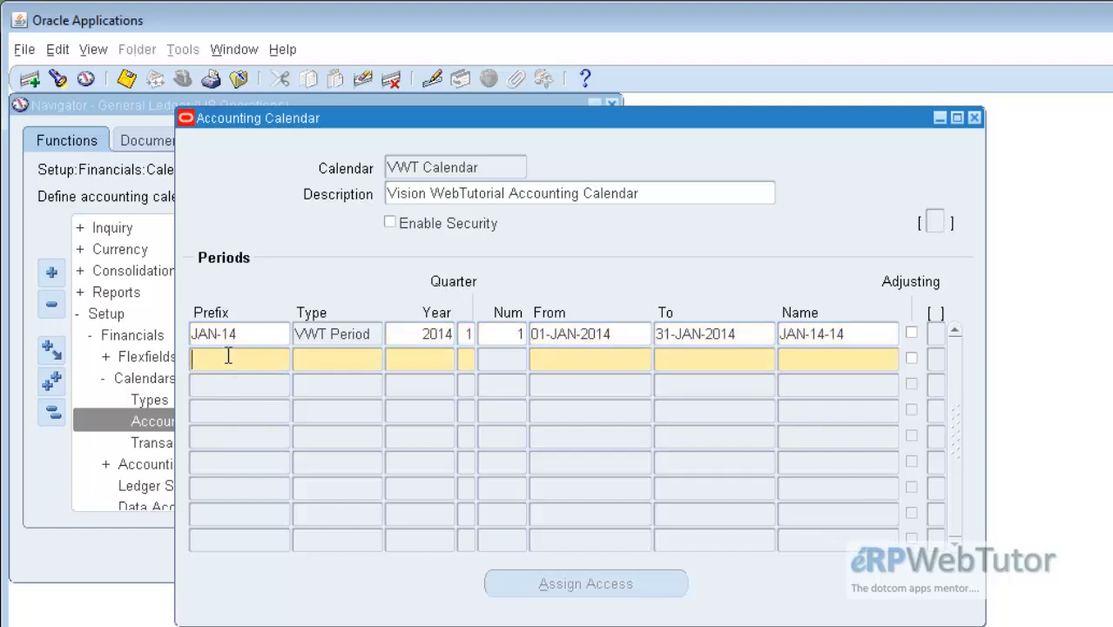
{"action": "type", "text": "FEB-14"}
{"action": "key", "text": "Tab"}
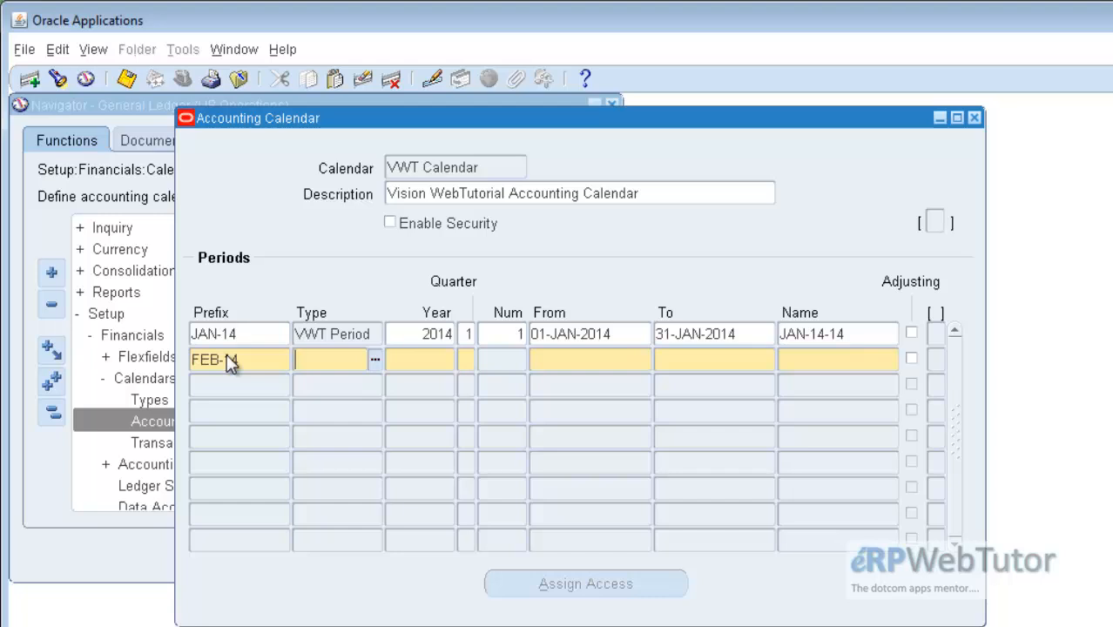
{"action": "left_click", "coordinate": [225, 359]}
{"action": "key", "text": "shift+F5"}
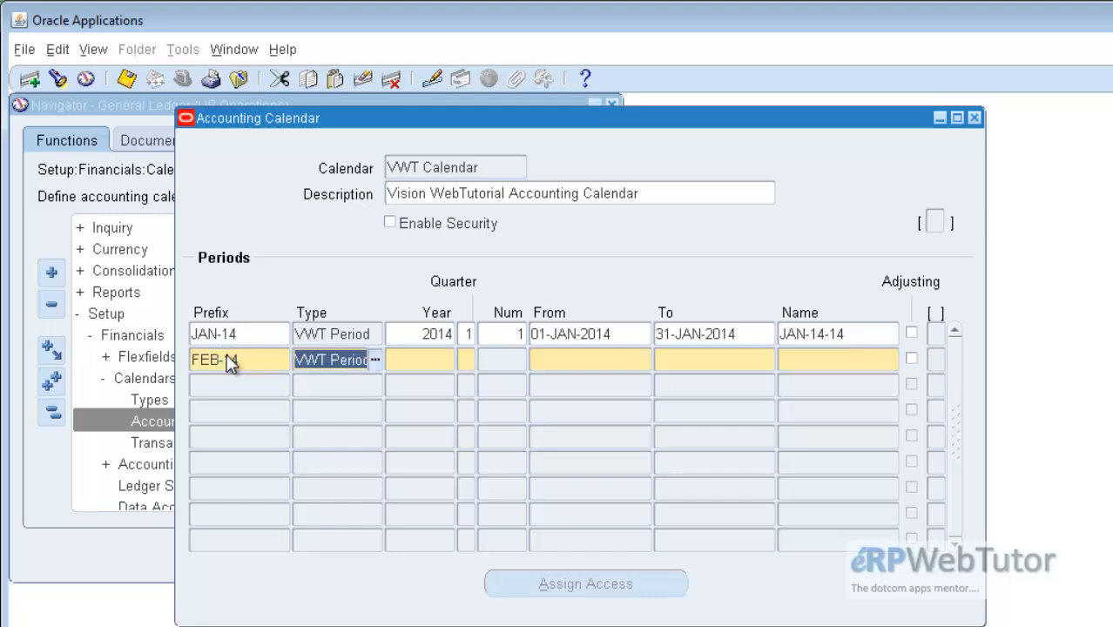
{"action": "key", "text": "Tab"}
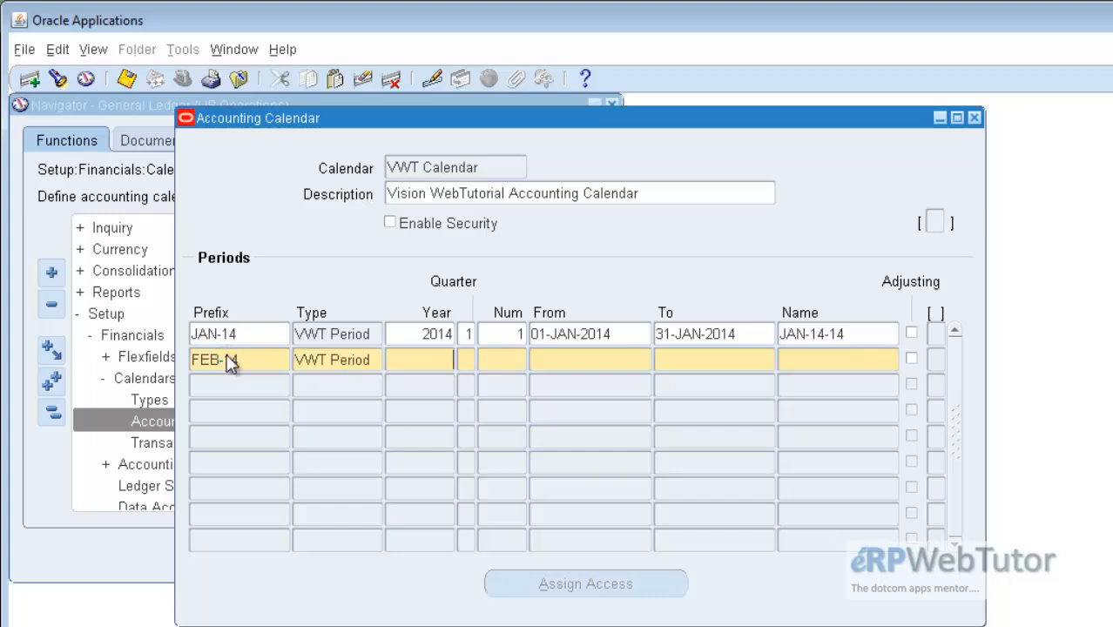
{"action": "left_click", "coordinate": [226, 358]}
{"action": "left_click", "coordinate": [227, 360]}
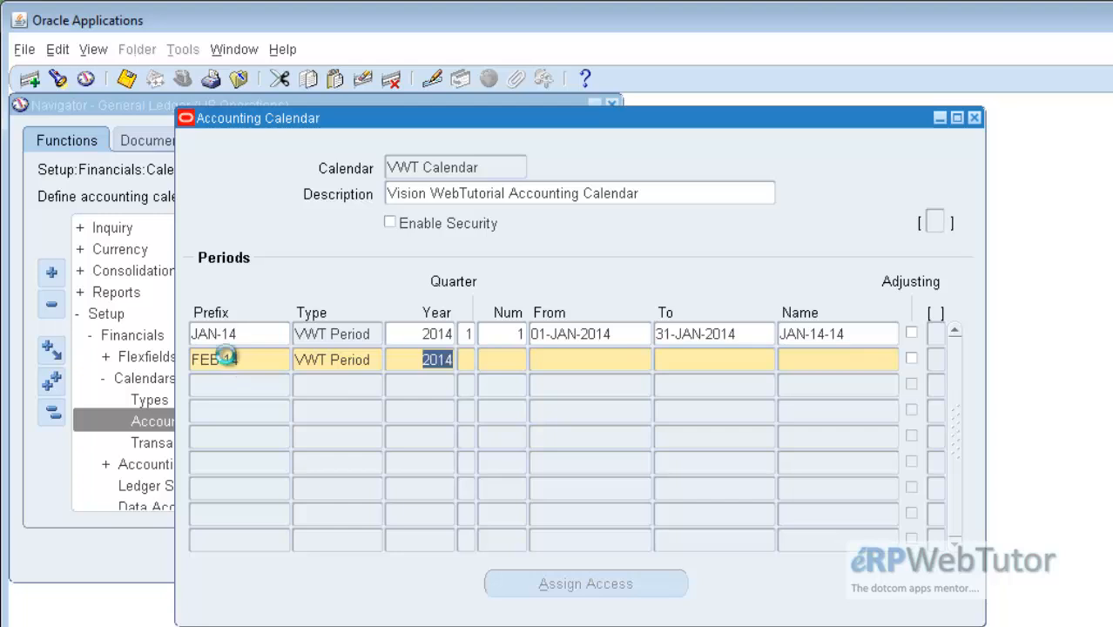
{"action": "key", "text": "Tab"}
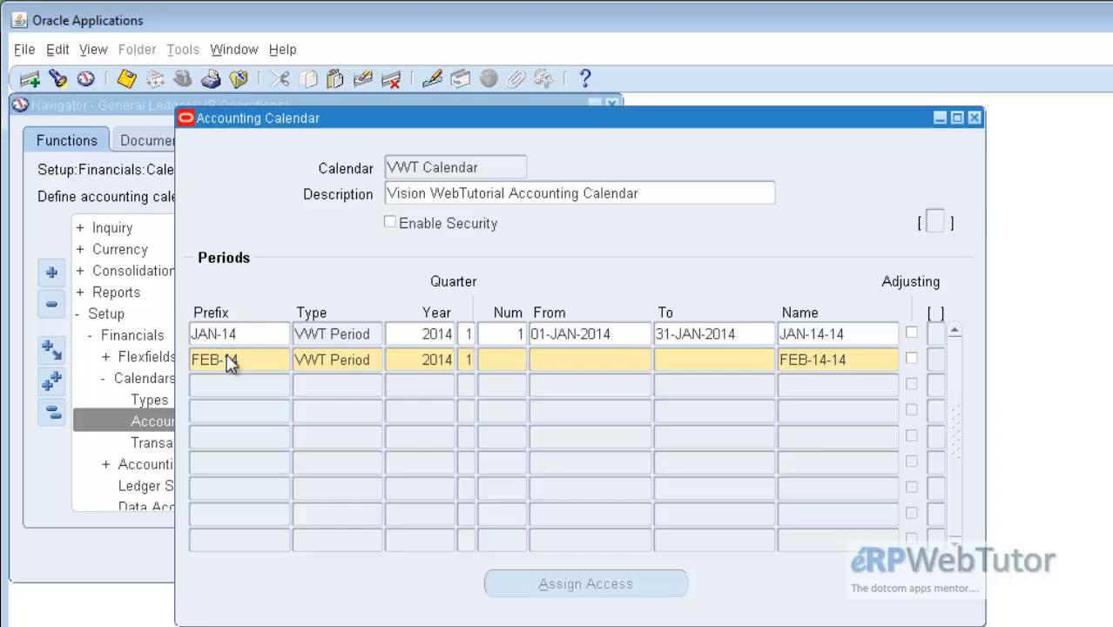
Step: Give the FEB-14 period number 2, running from 01-FEB-2014 to 28-FEB-2014
{"action": "type", "text": "2"}
{"action": "key", "text": "Tab"}
{"action": "type", "text": "01-FEB"}
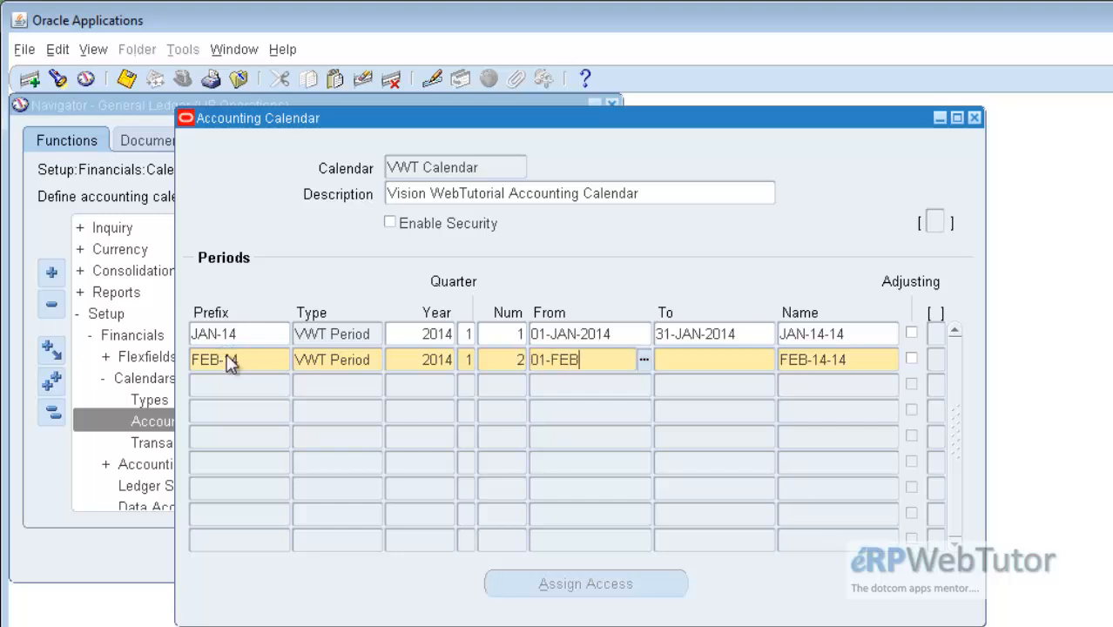
{"action": "type", "text": "-2014"}
{"action": "key", "text": "Tab"}
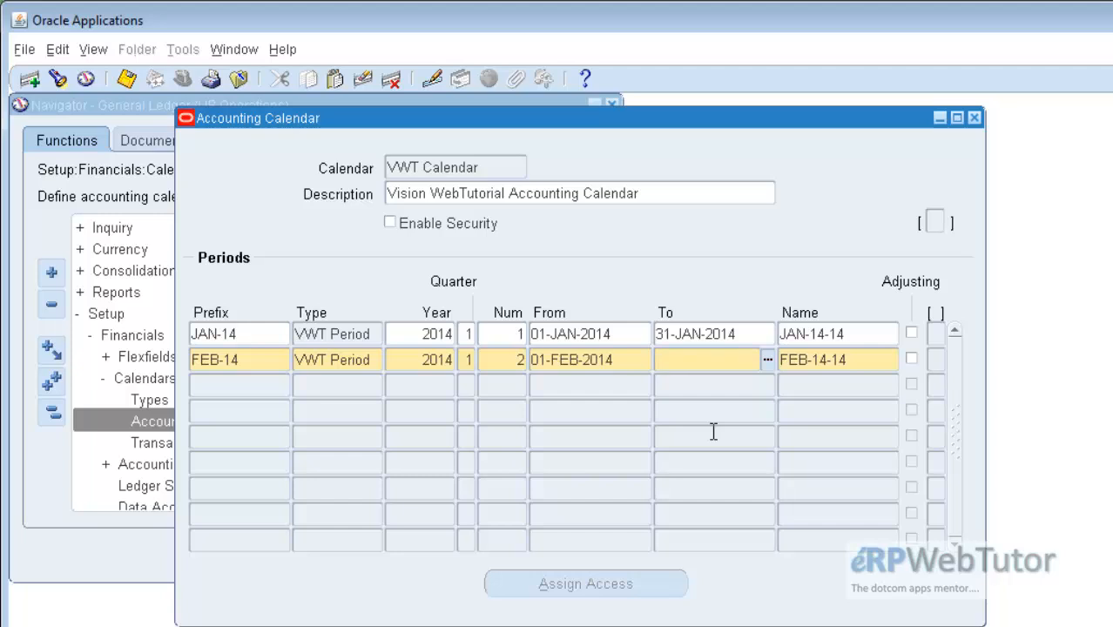
{"action": "type", "text": "28-FEB-2014"}
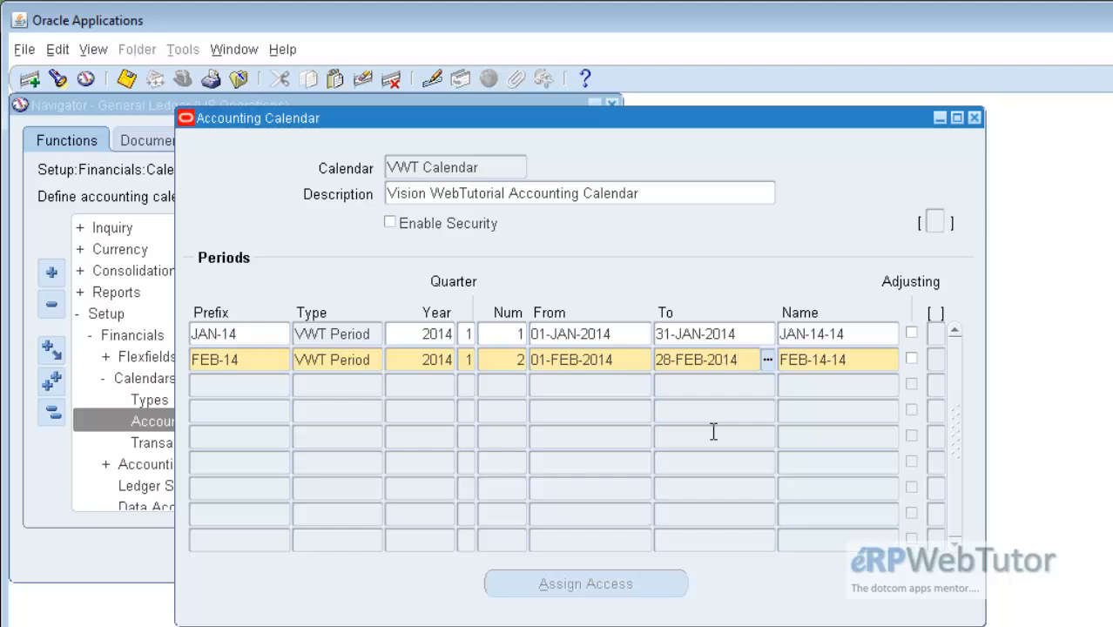
Step: Begin the third calendar period with prefix MAR-14, type VWT Period, year 2014 and quarter 1
{"action": "left_click", "coordinate": [268, 388]}
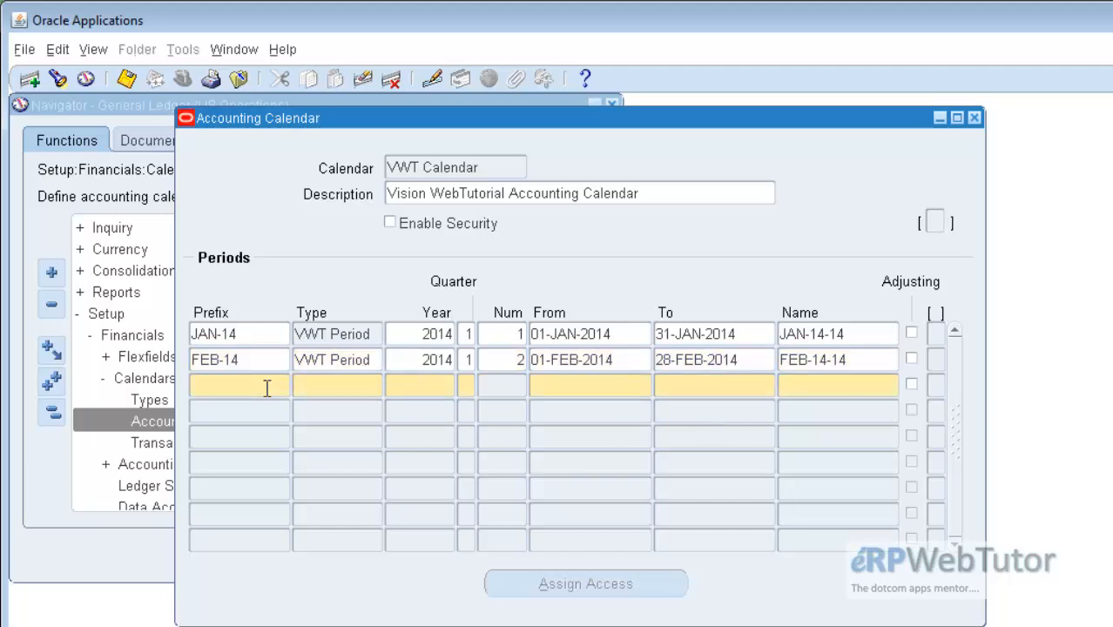
{"action": "type", "text": "MAR-14"}
{"action": "key", "text": "Tab"}
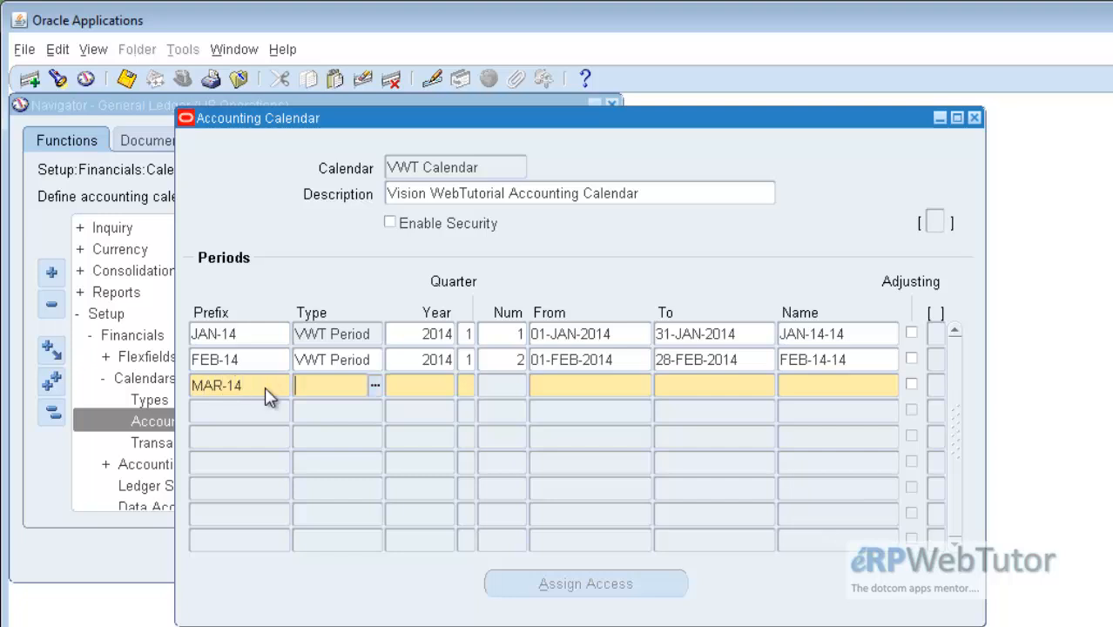
{"action": "type", "text": "VWT Period"}
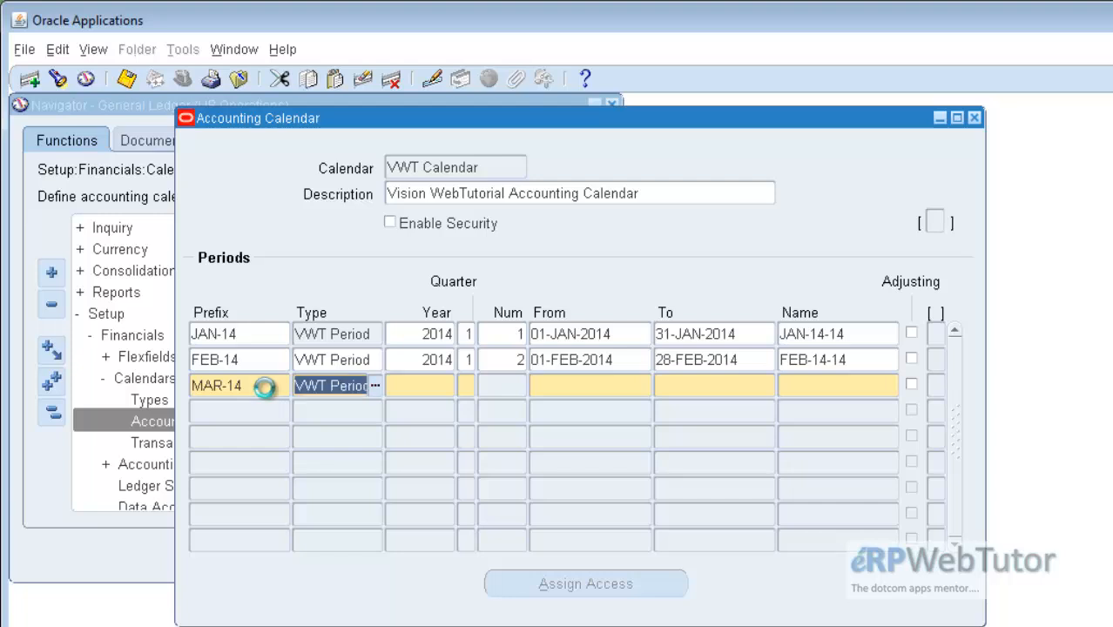
{"action": "key", "text": "Tab"}
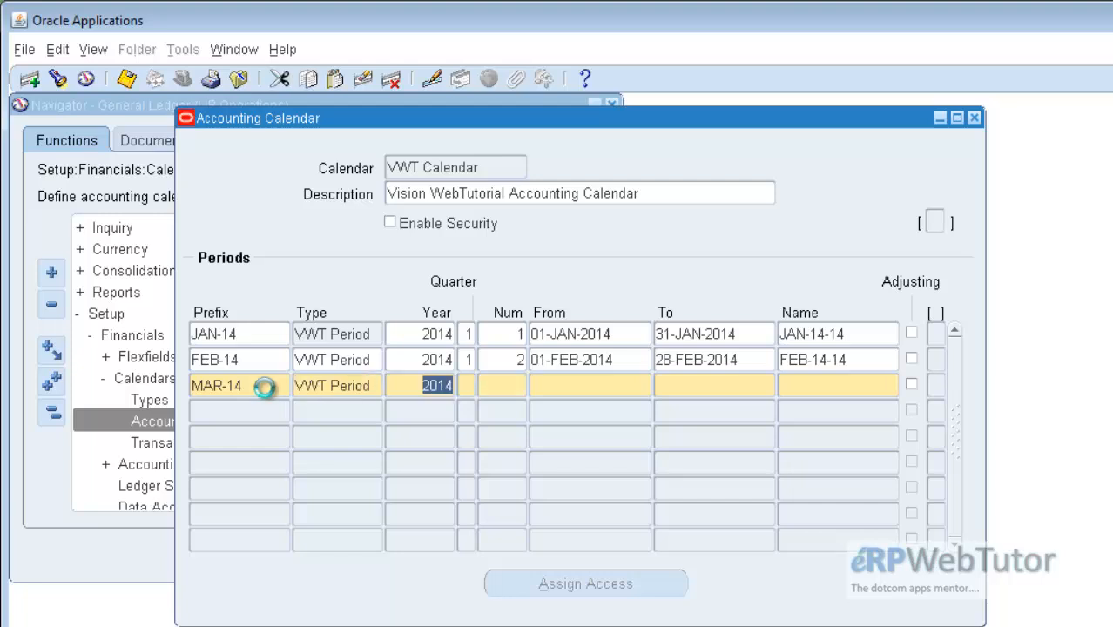
{"action": "key", "text": "Tab"}
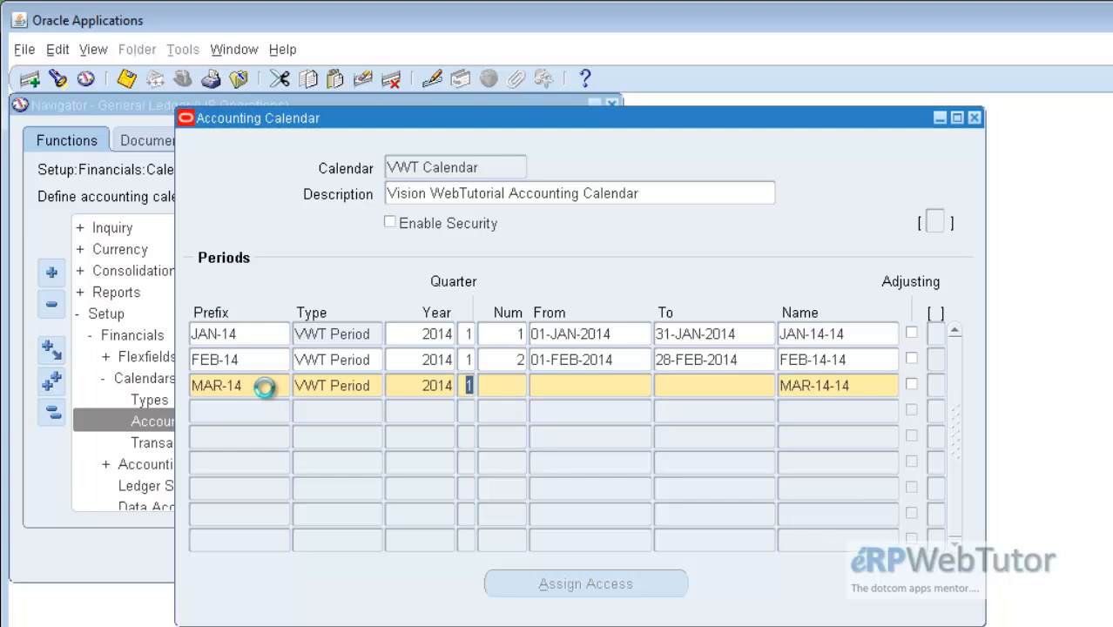
{"action": "key", "text": "Tab"}
Step: Give the MAR-14 period number 3, running from 01-MAR-2014 to 31-MAR-2014
{"action": "type", "text": "3"}
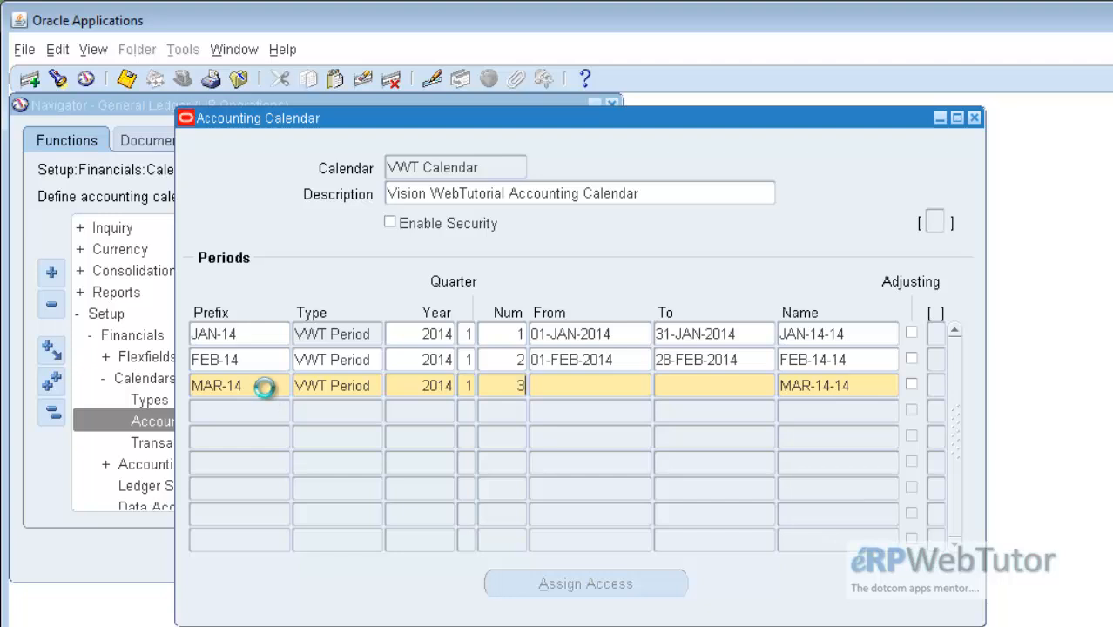
{"action": "key", "text": "Tab"}
{"action": "type", "text": "01-MAR-2014"}
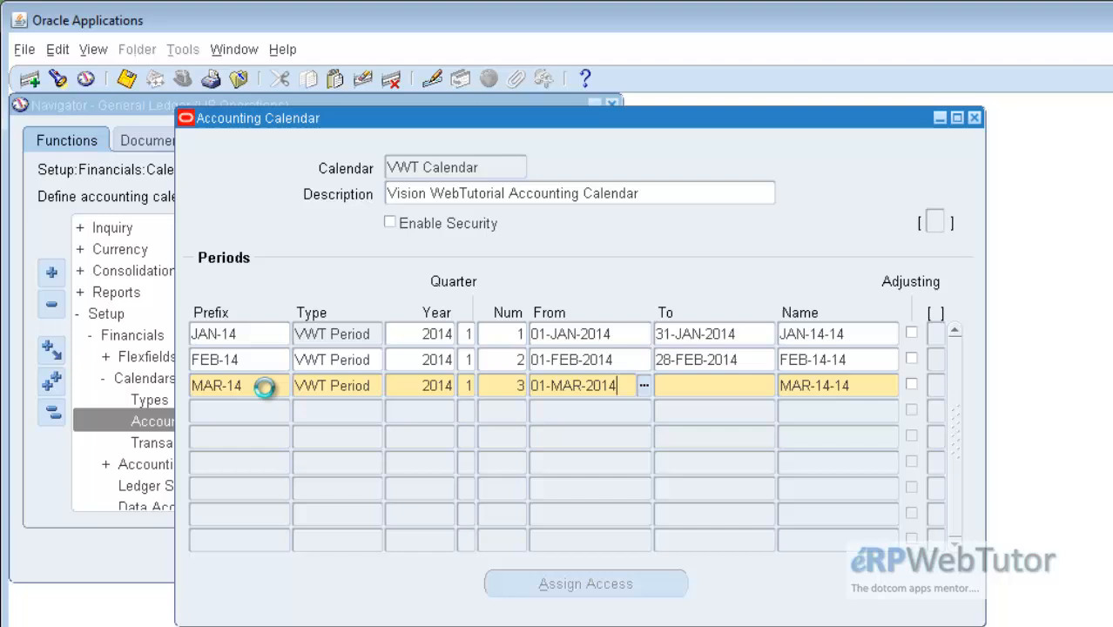
{"action": "key", "text": "Tab"}
{"action": "type", "text": "31-MAR-2014"}
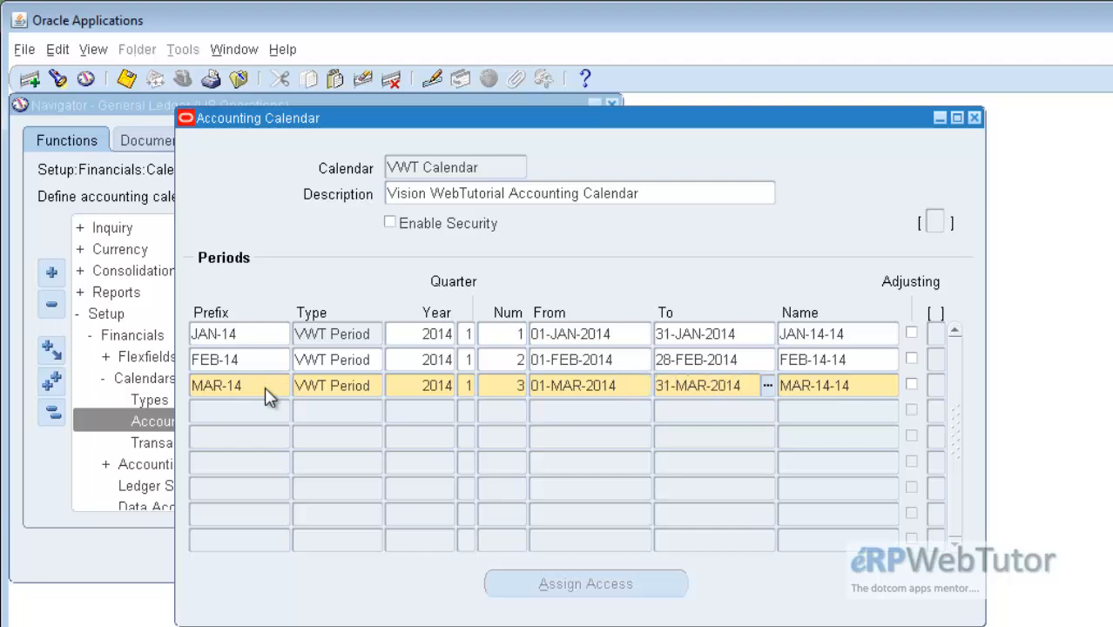
Step: Begin the fourth calendar period with prefix ADJ-Q1, type VWT Period, year 2014 and quarter 1
{"action": "left_click", "coordinate": [224, 412]}
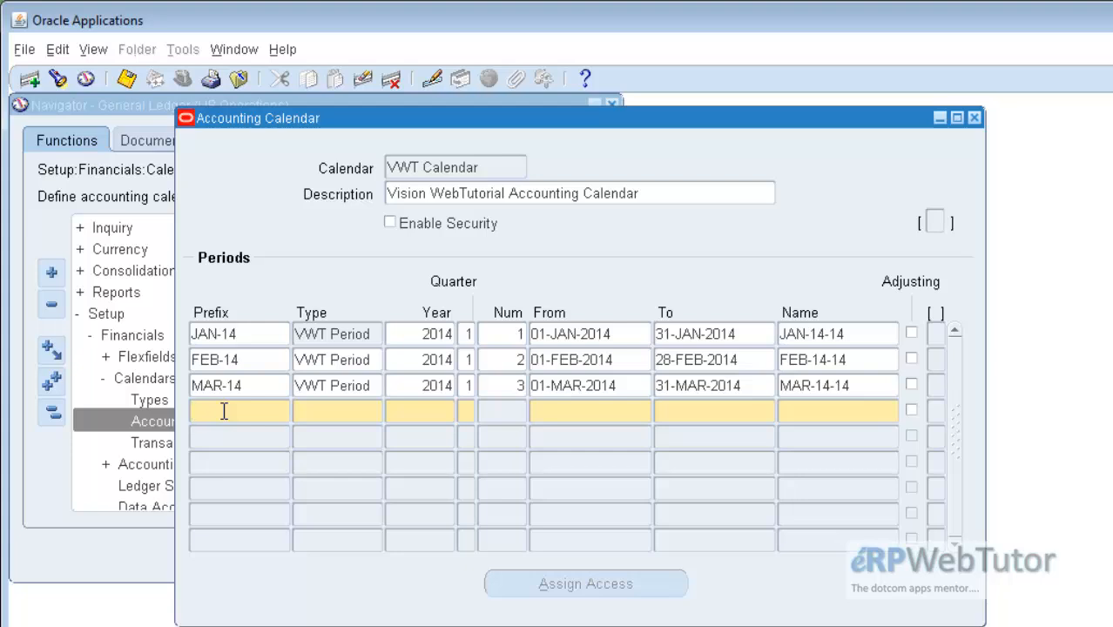
{"action": "type", "text": "AP"}
{"action": "key", "text": "BackSpace"}
{"action": "key", "text": "BackSpace"}
{"action": "type", "text": "ADJ-01"}
{"action": "key", "text": "Tab"}
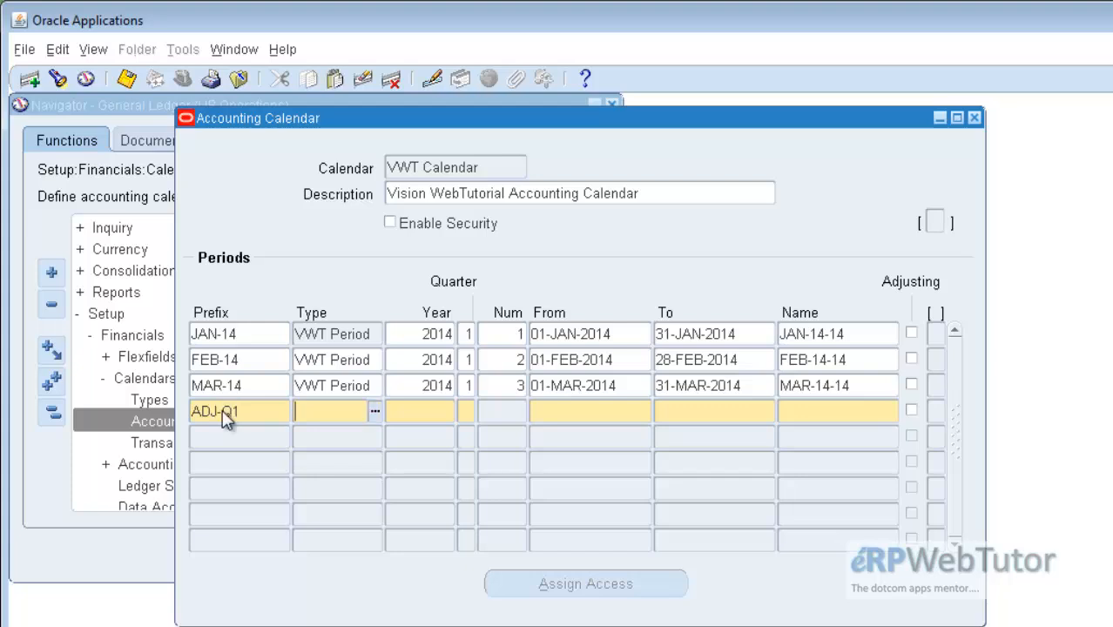
{"action": "key", "text": "Tab"}
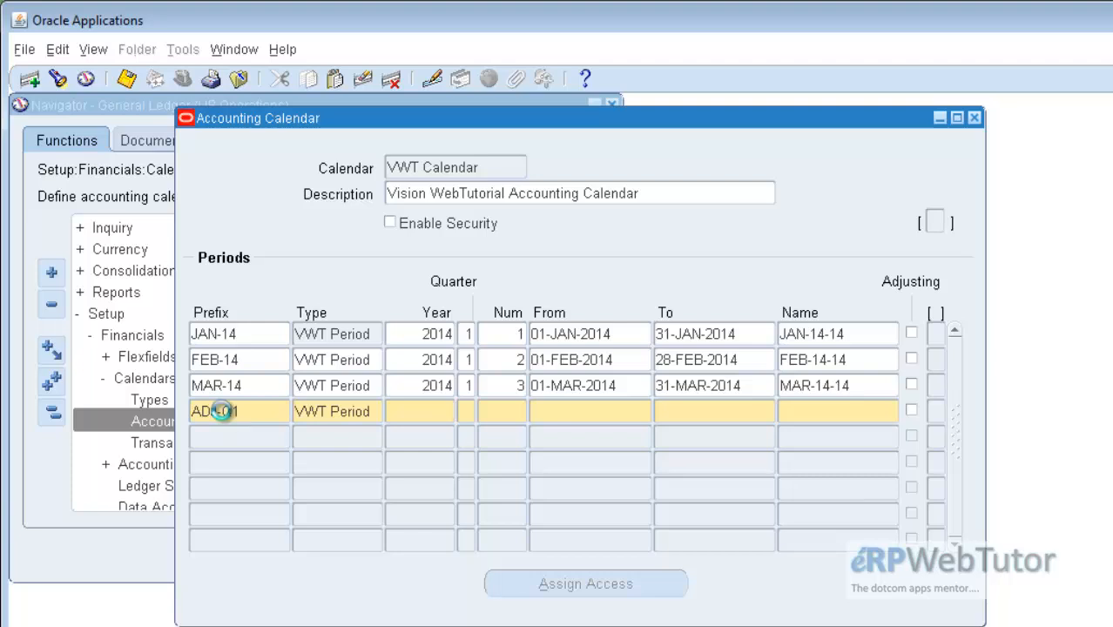
{"action": "key", "text": "shift+F5"}
{"action": "key", "text": "Tab"}
{"action": "type", "text": "1"}
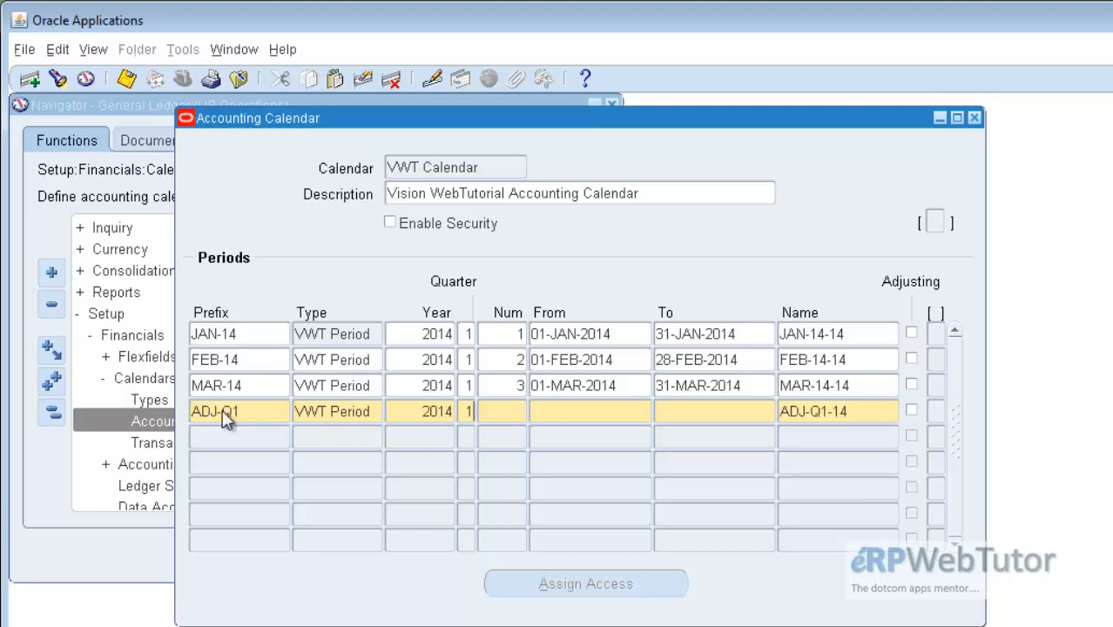
Step: Give the ADJ-Q1 period number 4, with 31-MAR-2014 as both its start and end date
{"action": "key", "text": "Tab"}
{"action": "type", "text": "4"}
{"action": "key", "text": "Tab"}
{"action": "type", "text": "31-MAR-"}
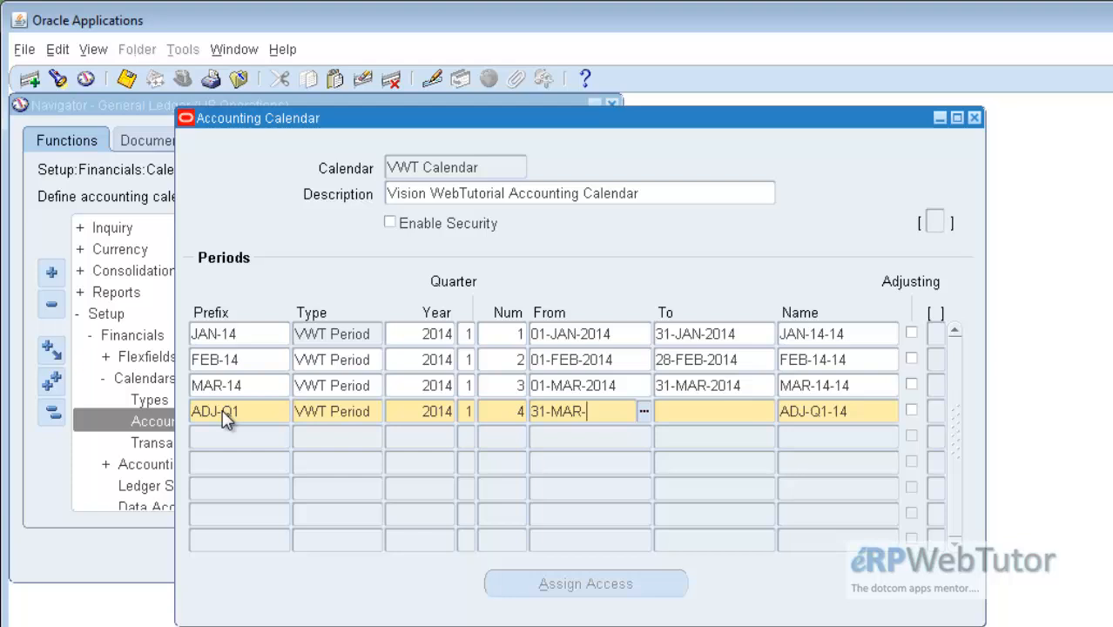
{"action": "type", "text": "2014"}
{"action": "key", "text": "Tab"}
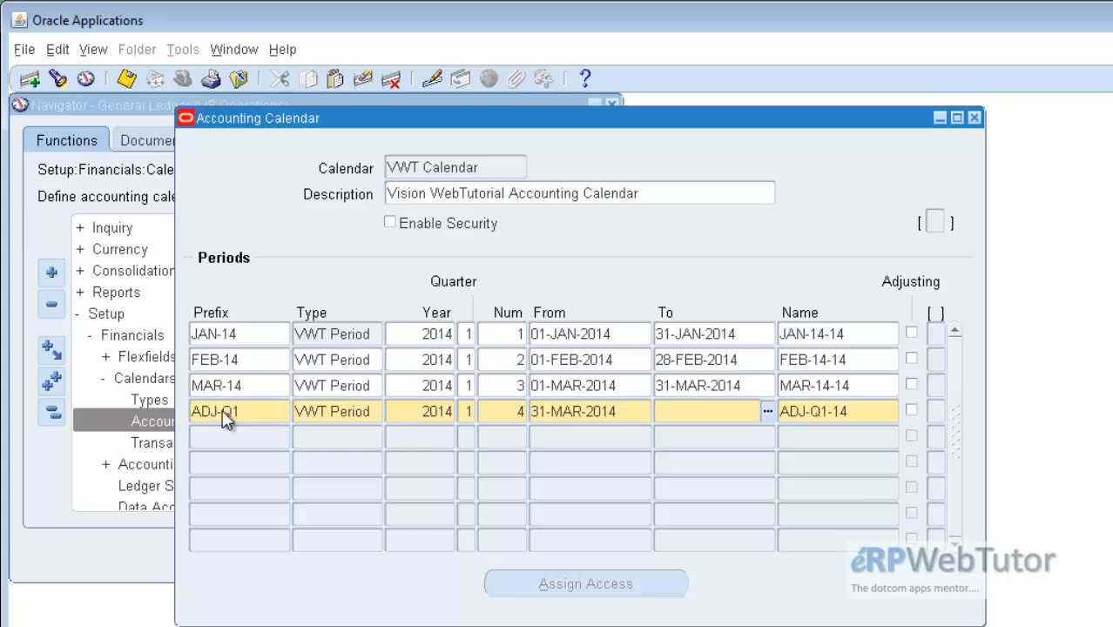
{"action": "type", "text": "31-MAR-201"}
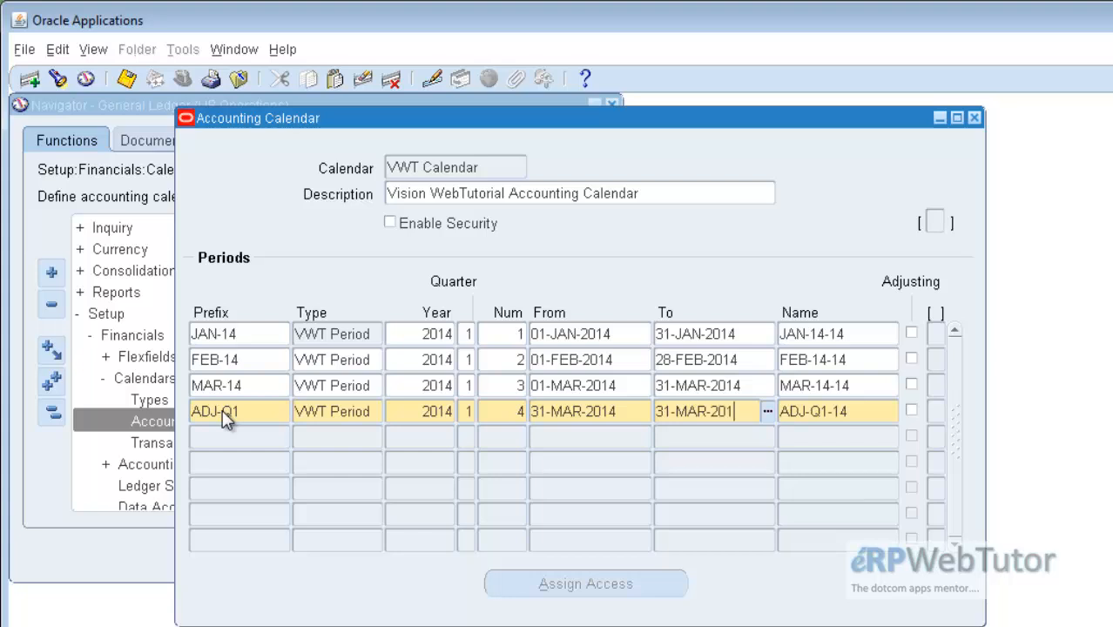
{"action": "type", "text": "4"}
{"action": "key", "text": "Tab"}
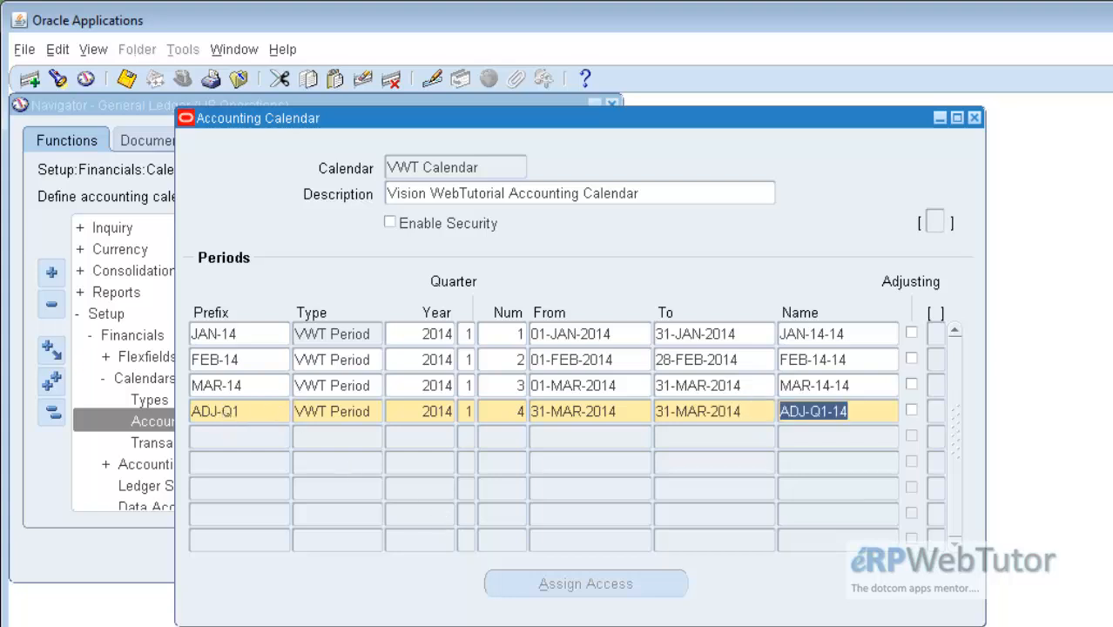
Step: Try to save the calendar with the newly entered periods
{"action": "left_click", "coordinate": [127, 80]}
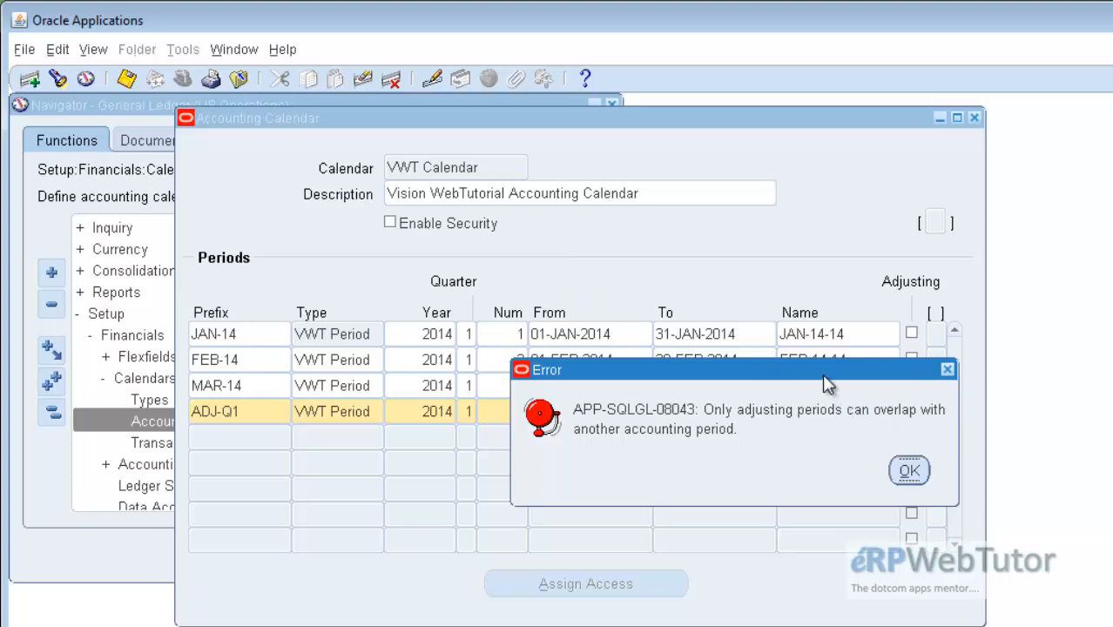
{"action": "left_click_drag", "start_coordinate": [823, 375], "coordinate": [657, 195]}
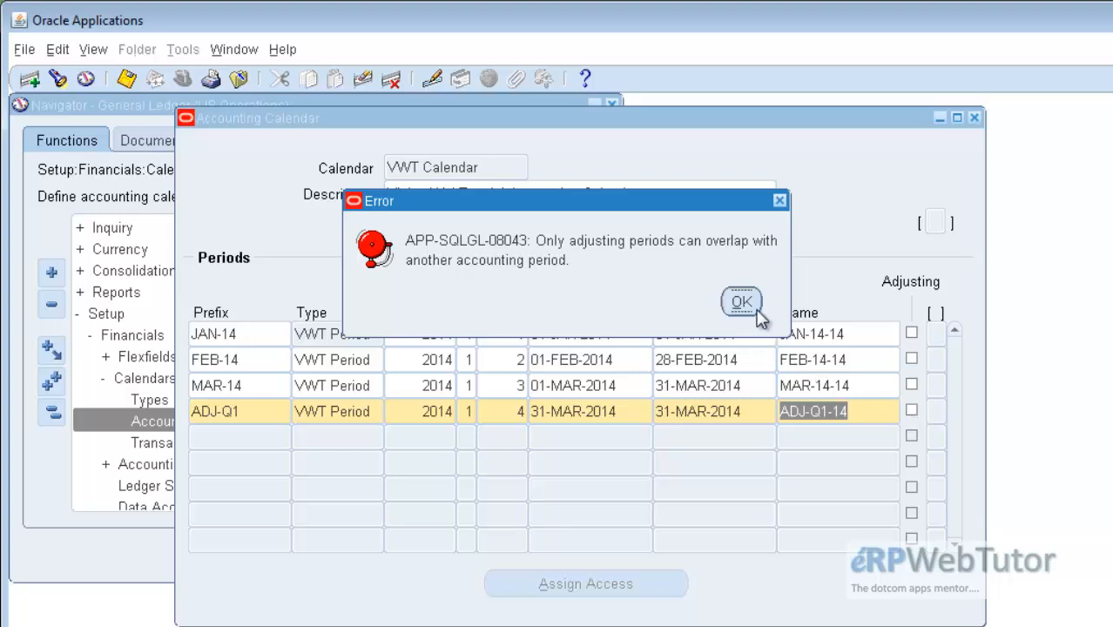
{"action": "key", "text": "Return"}
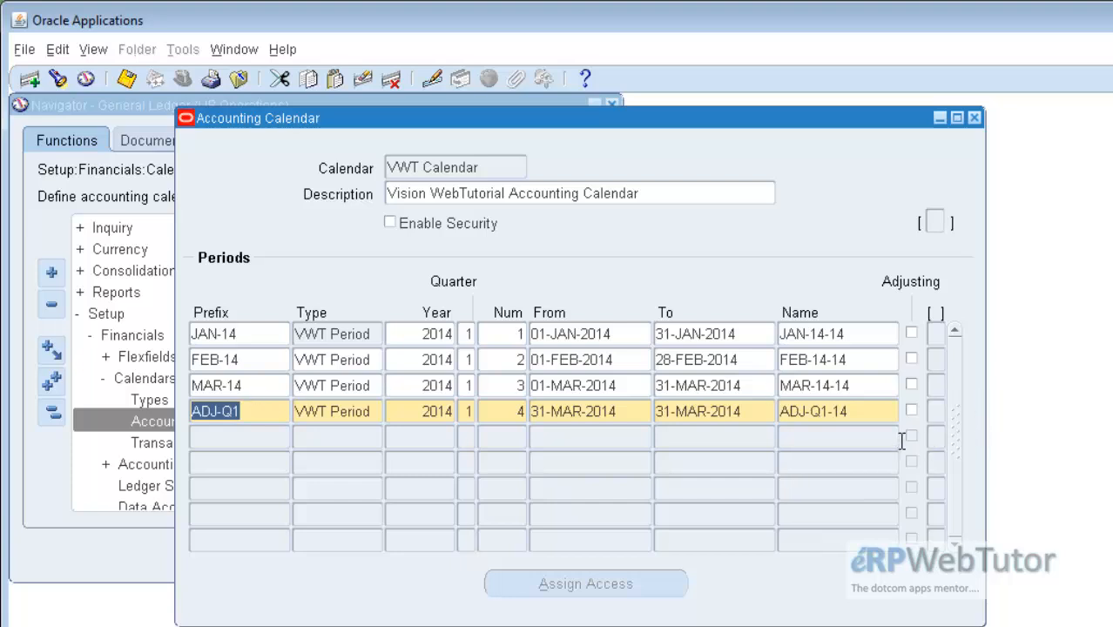
Step: Mark the ADJ-Q1 period as an adjusting period
{"action": "left_click", "coordinate": [913, 413]}
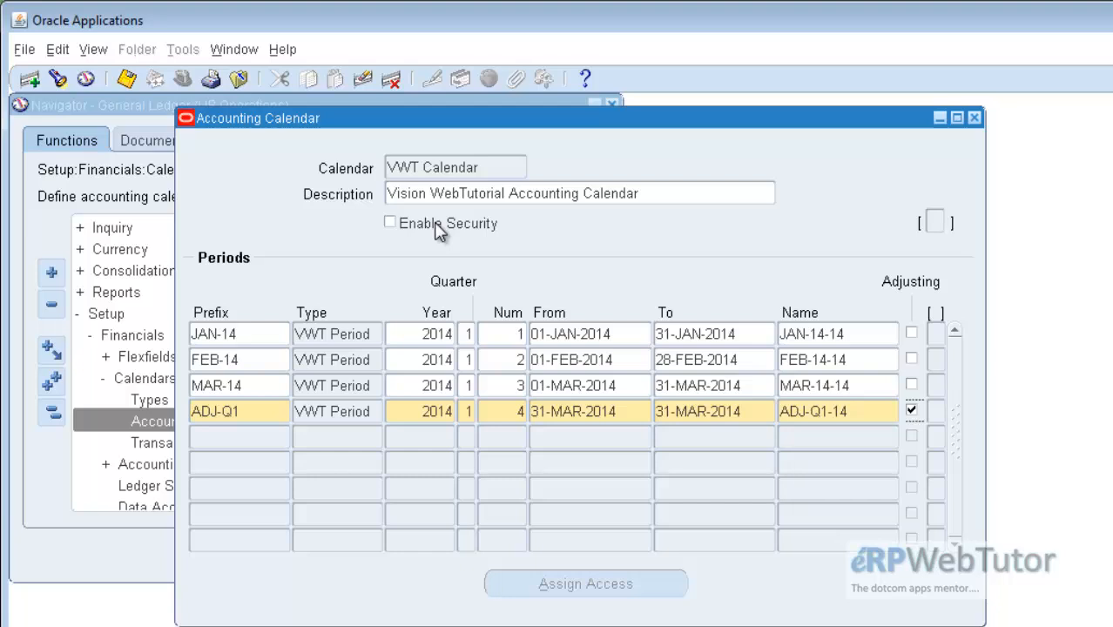
{"action": "left_click", "coordinate": [272, 385]}
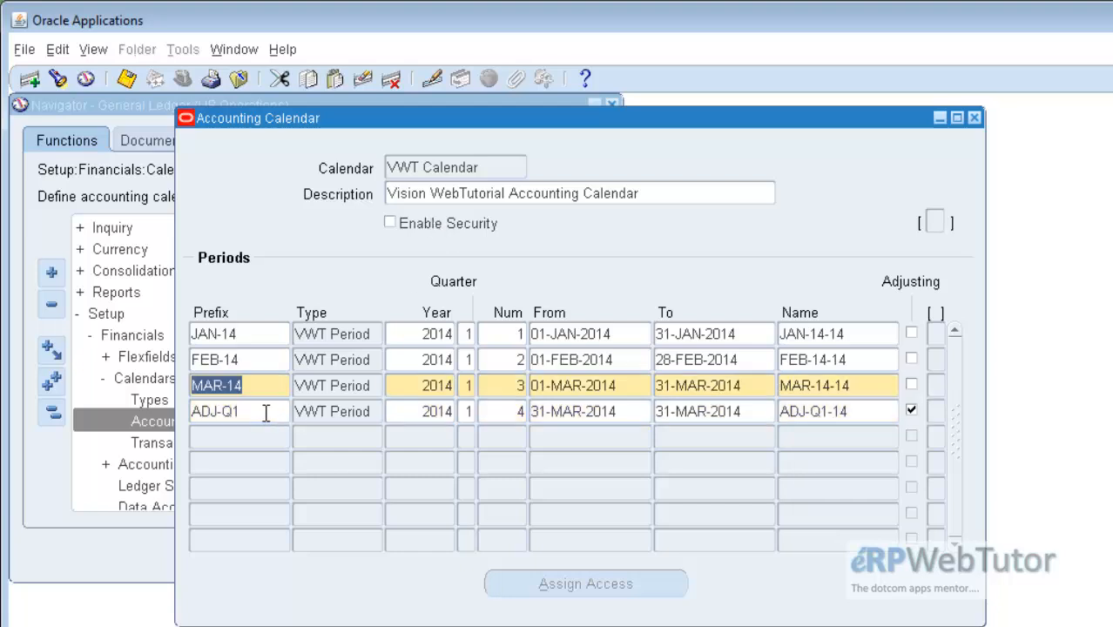
{"action": "left_click", "coordinate": [264, 413]}
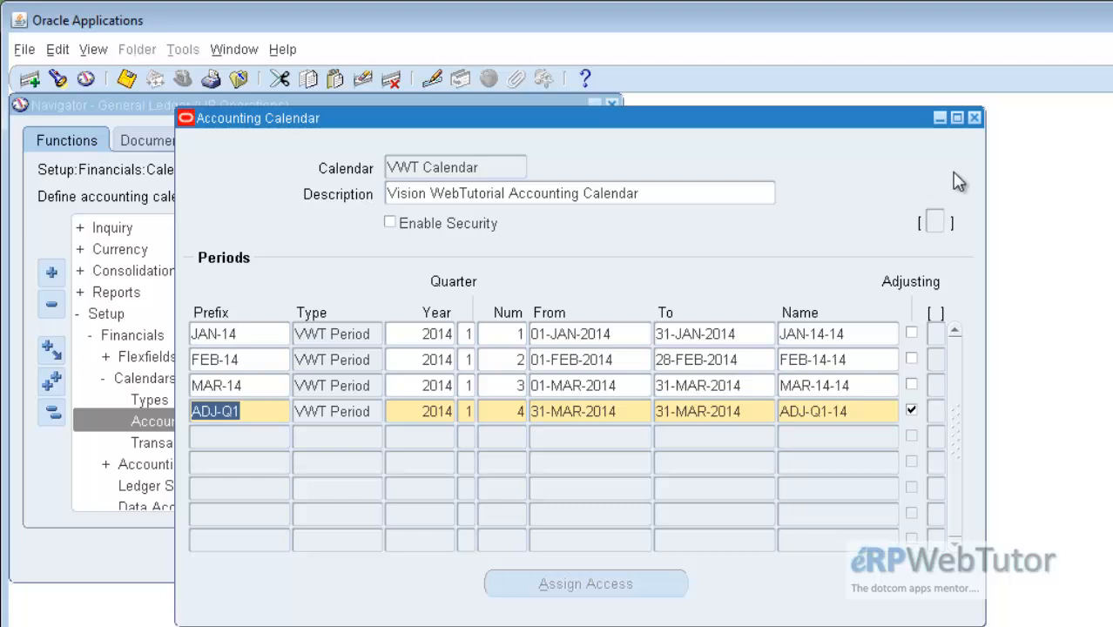
Step: Close the accounting calendar and submit validation for the currently displayed calendar only
{"action": "left_click", "coordinate": [975, 118]}
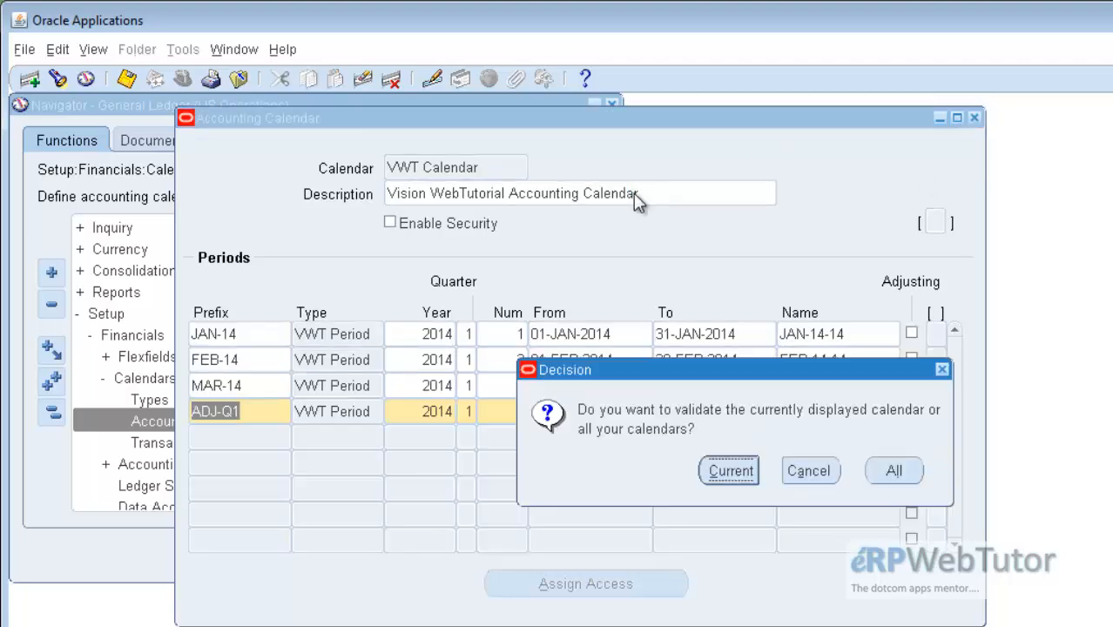
{"action": "left_click_drag", "start_coordinate": [785, 370], "coordinate": [743, 275]}
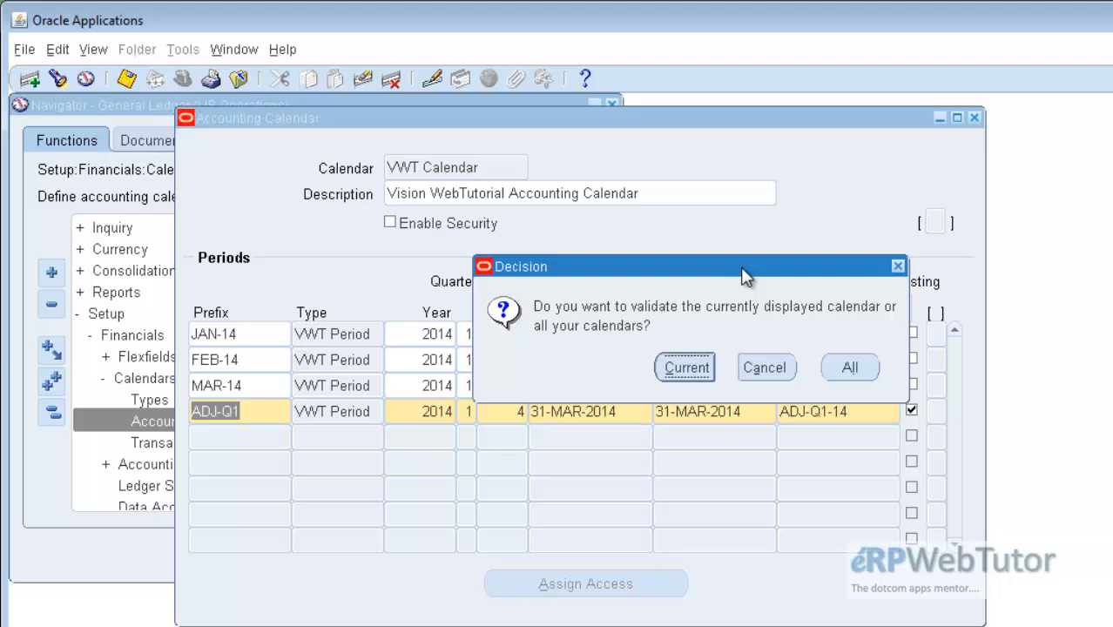
{"action": "left_click_drag", "start_coordinate": [735, 264], "coordinate": [677, 252]}
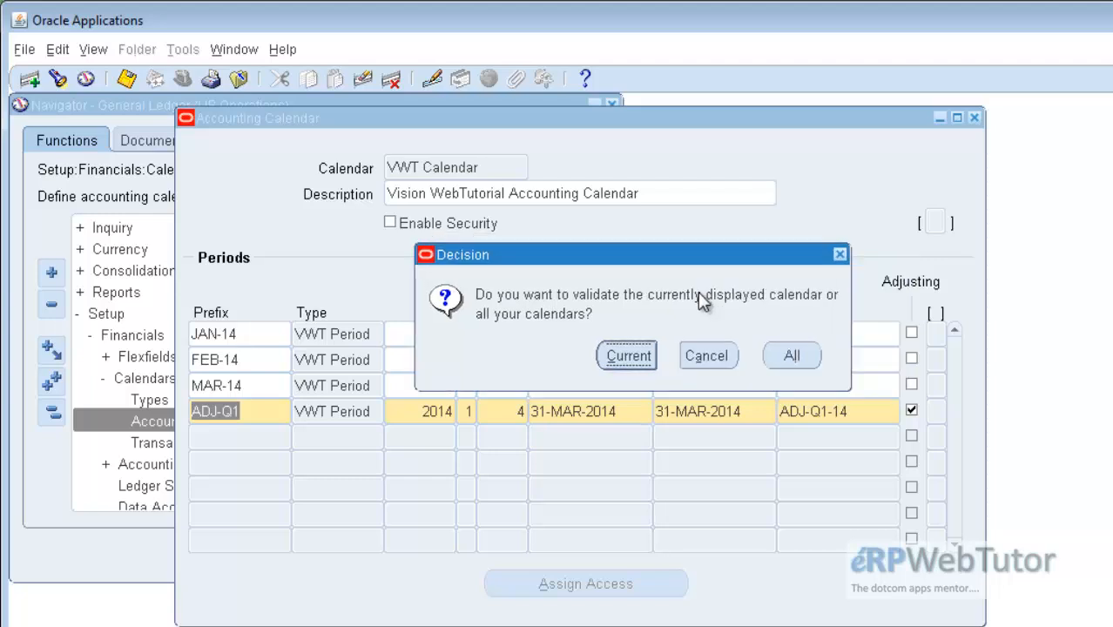
{"action": "left_click", "coordinate": [653, 354]}
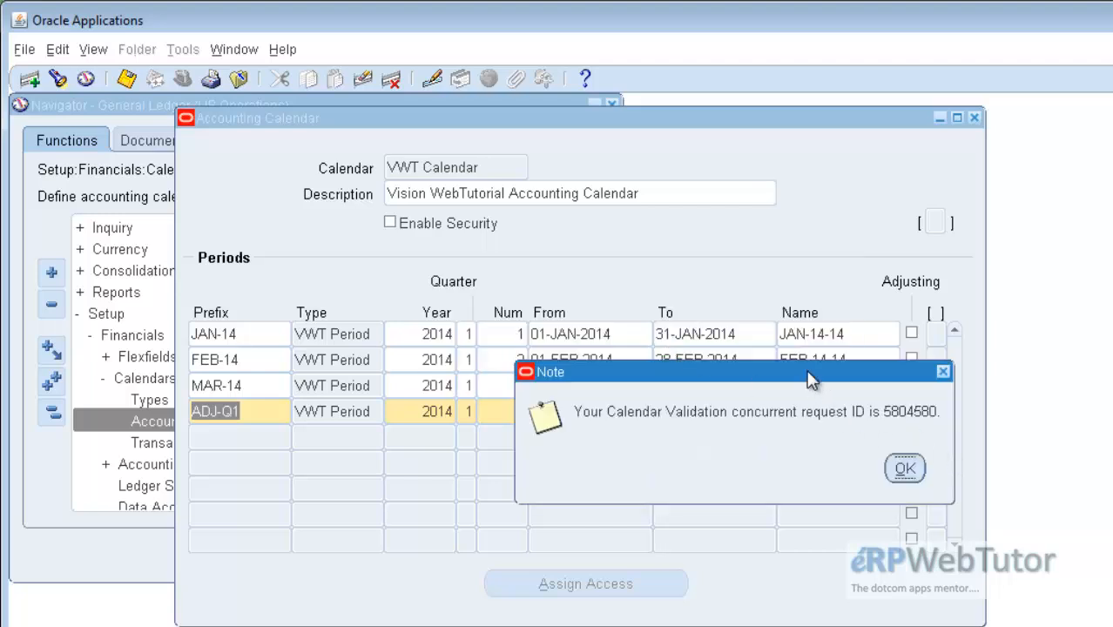
Step: Dismiss the submission note and list all own concurrent requests from the last 1 day, refreshing their status
{"action": "left_click_drag", "start_coordinate": [809, 372], "coordinate": [739, 309]}
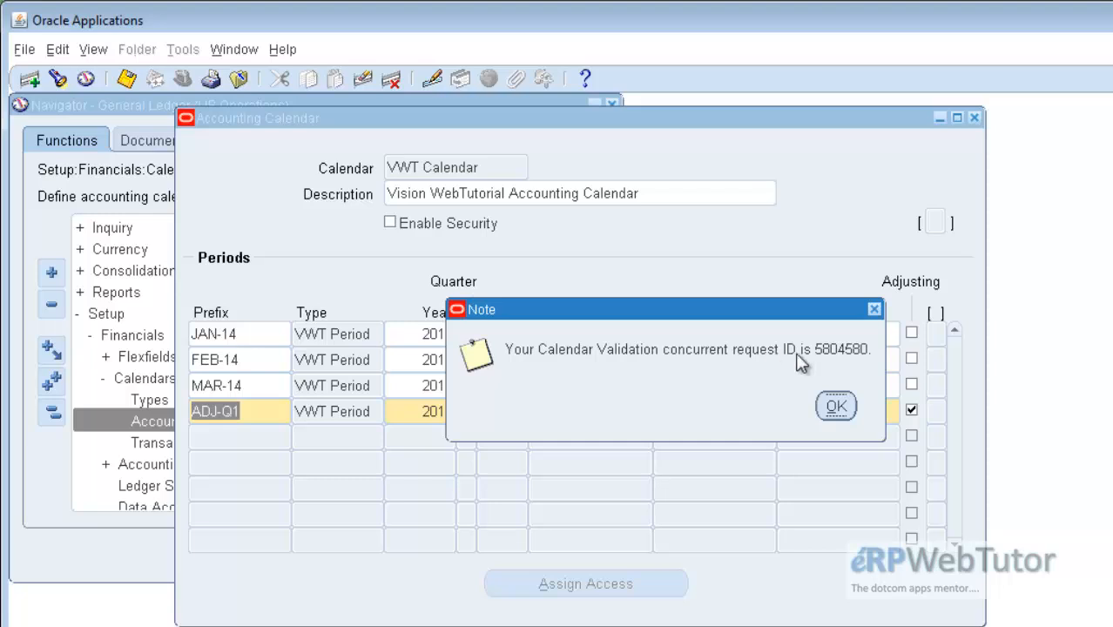
{"action": "left_click", "coordinate": [836, 407]}
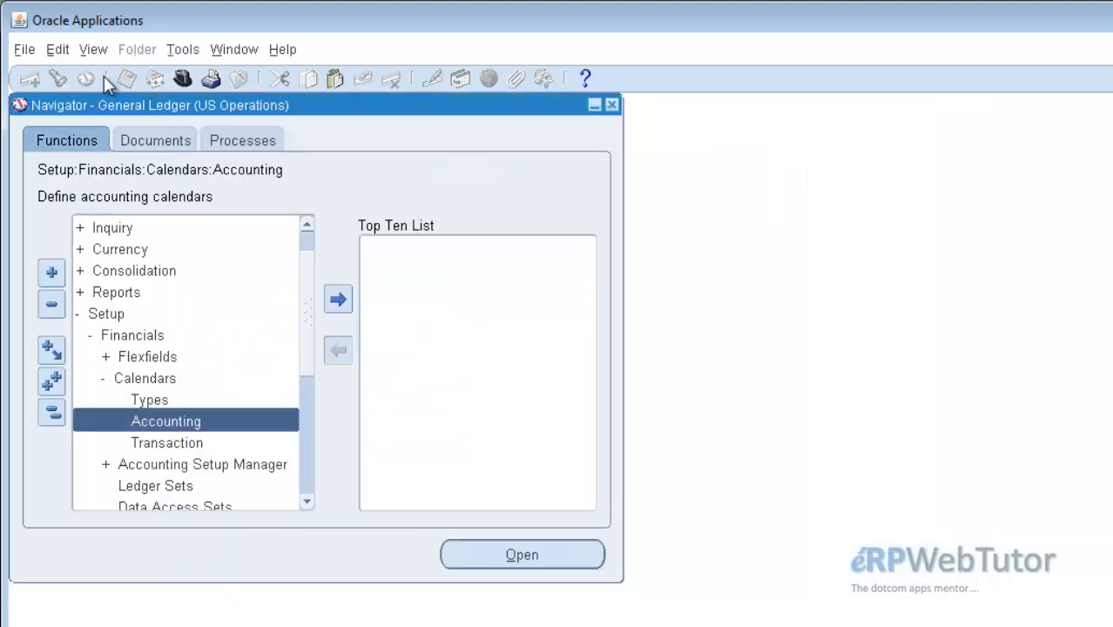
{"action": "left_click", "coordinate": [93, 48]}
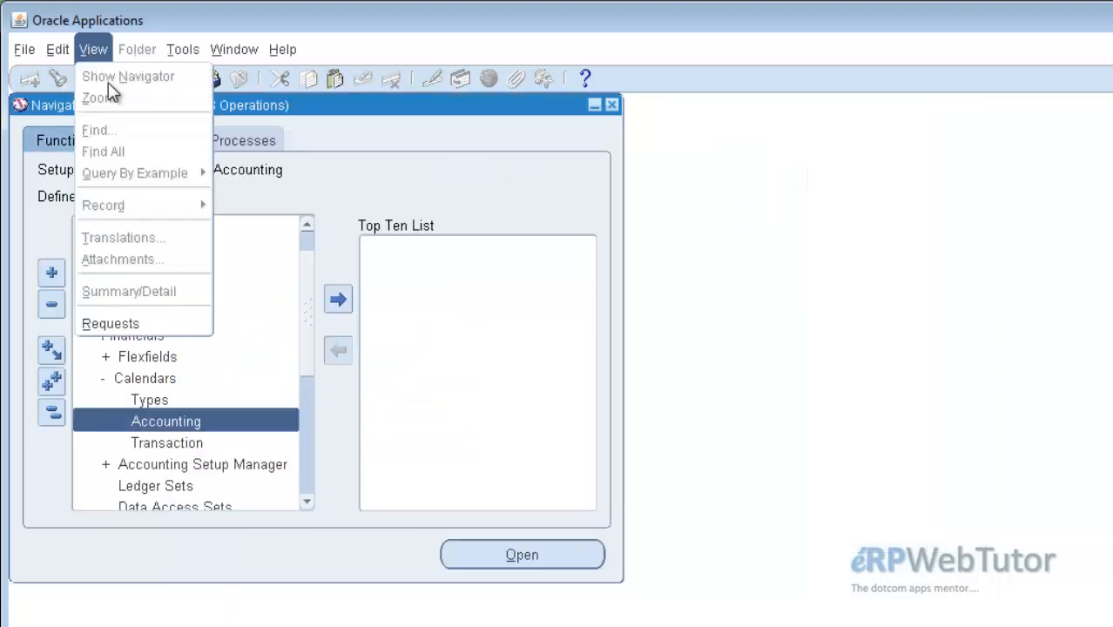
{"action": "left_click", "coordinate": [145, 319]}
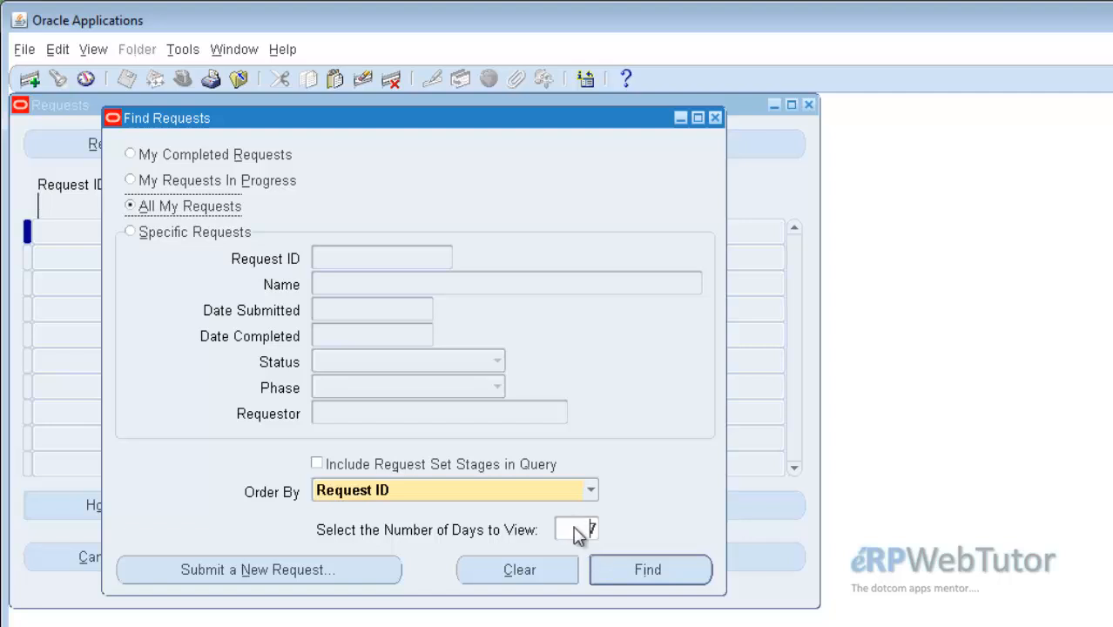
{"action": "double_click", "coordinate": [582, 529]}
{"action": "type", "text": "1"}
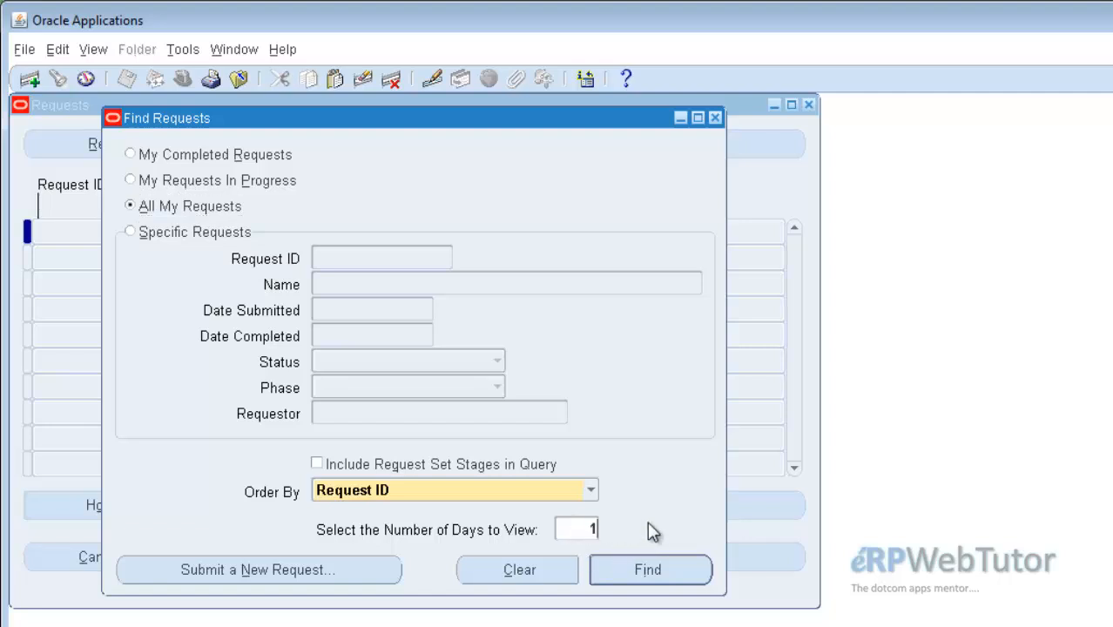
{"action": "left_click", "coordinate": [670, 570]}
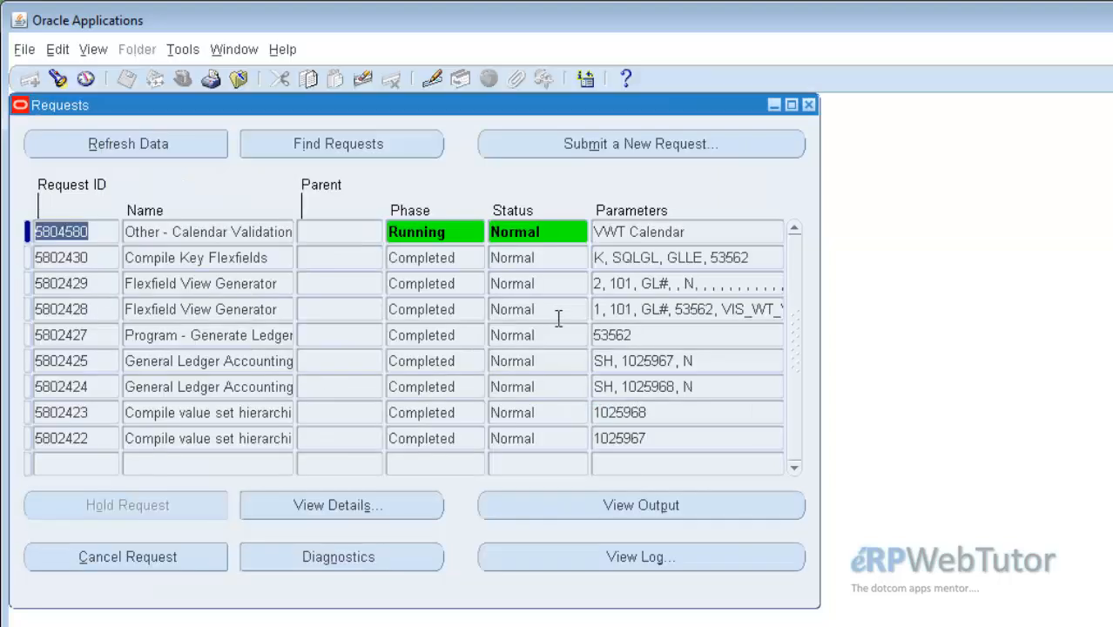
{"action": "left_click", "coordinate": [125, 137]}
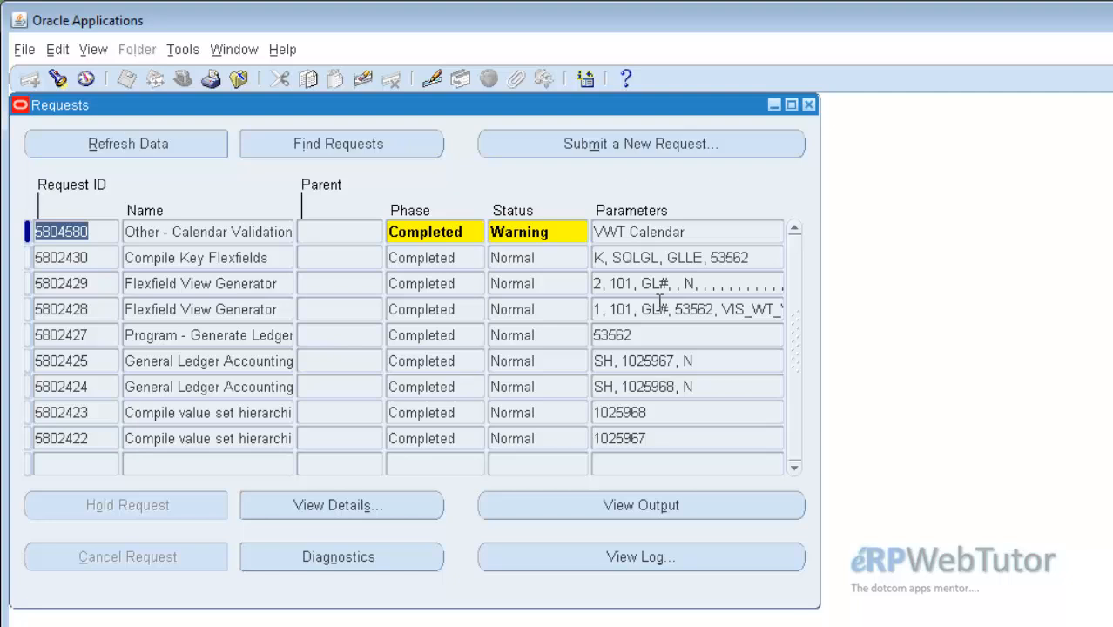
Step: Open the VWT Calendar validation output and examine its date gap, period overlap and maximum period number sections
{"action": "left_click", "coordinate": [611, 505]}
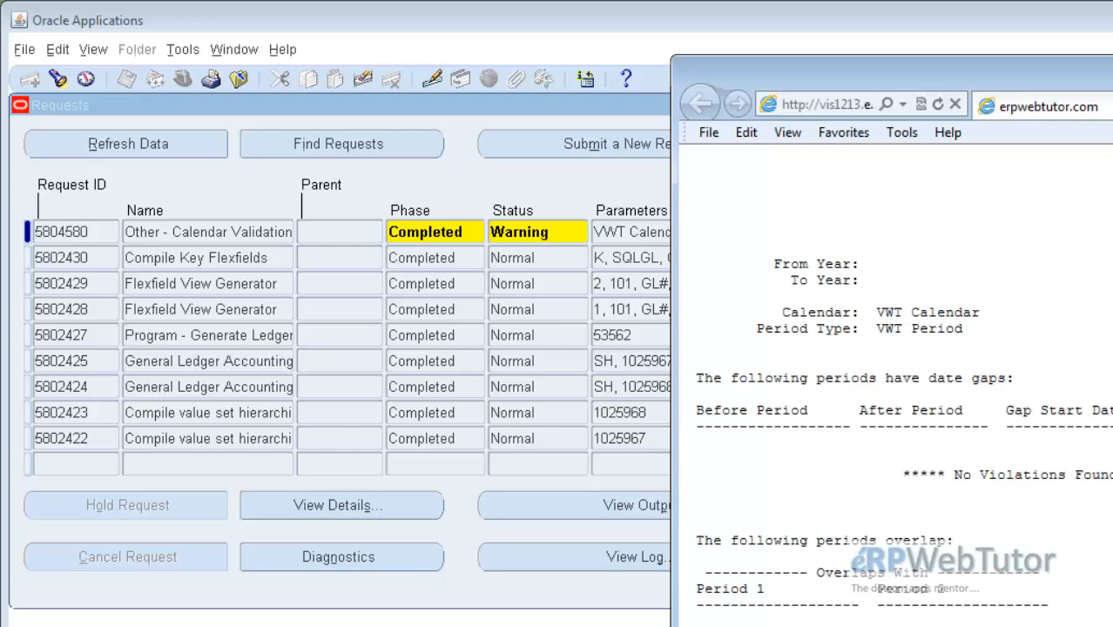
{"action": "scroll", "coordinate": [552, 305], "scroll_direction": "down", "scroll_amount": 3}
{"action": "scroll", "coordinate": [556, 305], "scroll_direction": "up", "scroll_amount": 3}
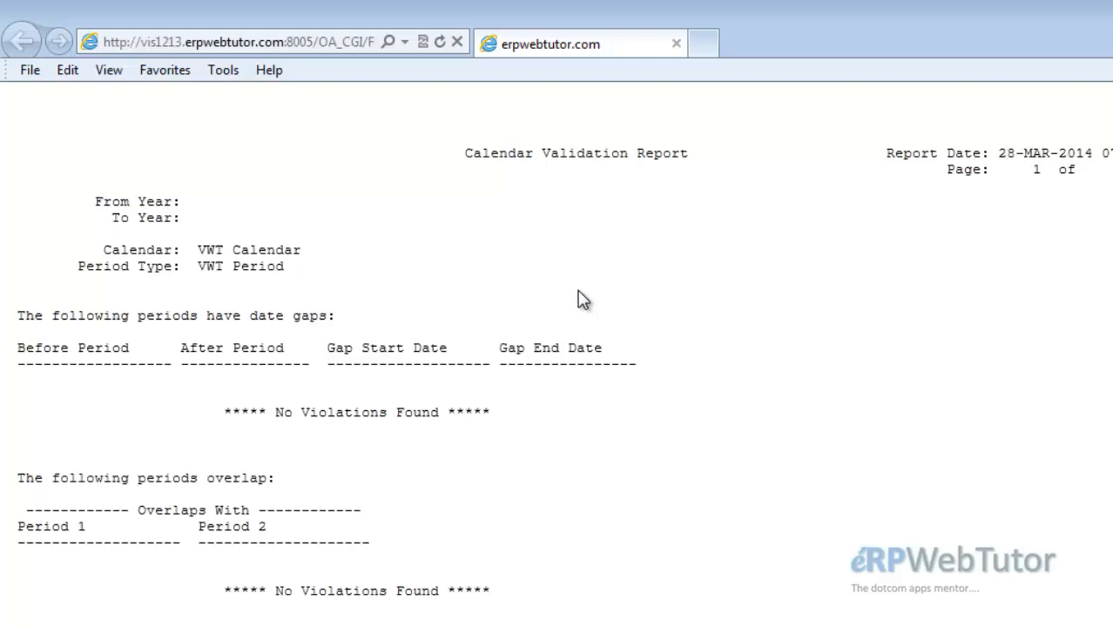
{"action": "scroll", "coordinate": [583, 299], "scroll_direction": "down", "scroll_amount": 3}
{"action": "scroll", "coordinate": [584, 299], "scroll_direction": "up", "scroll_amount": 1}
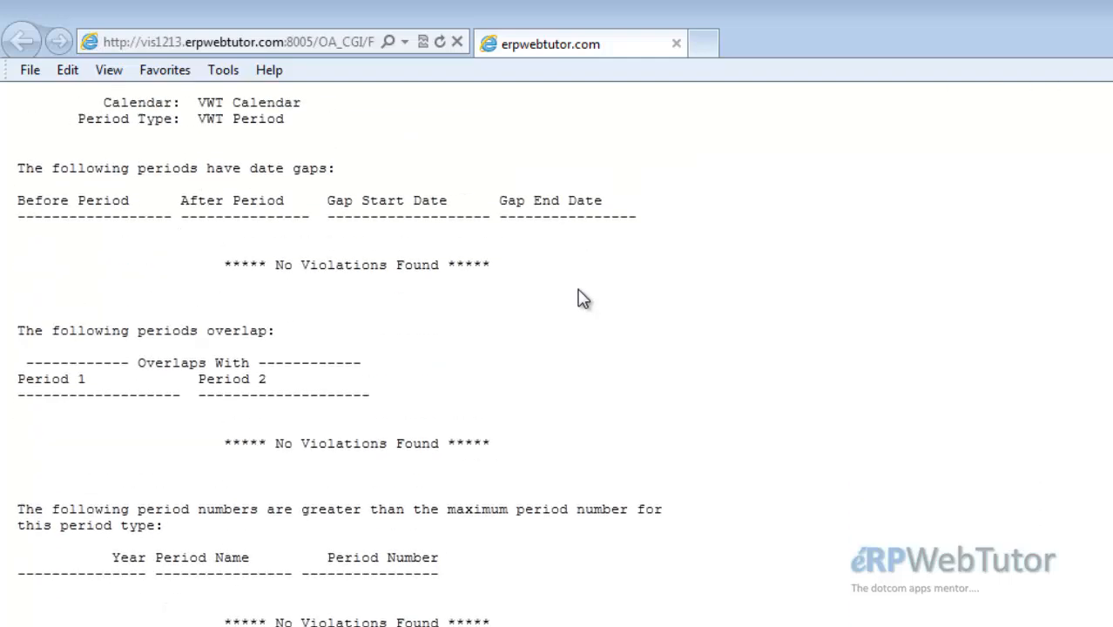
{"action": "scroll", "coordinate": [583, 300], "scroll_direction": "up", "scroll_amount": 3}
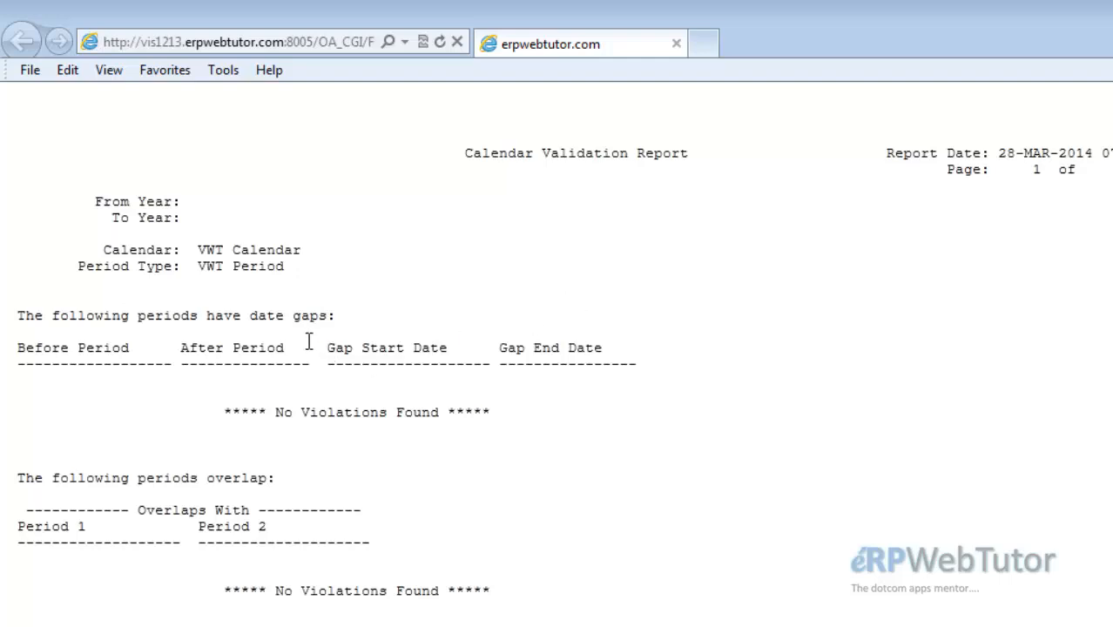
{"action": "scroll", "coordinate": [308, 341], "scroll_direction": "down", "scroll_amount": 3}
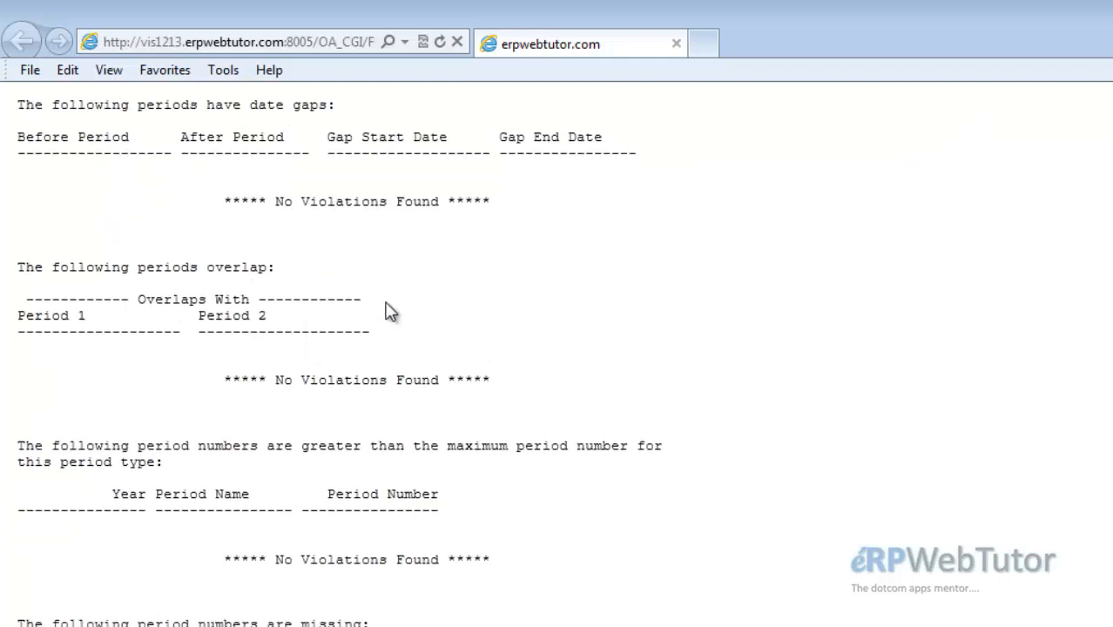
{"action": "scroll", "coordinate": [390, 312], "scroll_direction": "down", "scroll_amount": 1}
{"action": "scroll", "coordinate": [481, 306], "scroll_direction": "down", "scroll_amount": 1}
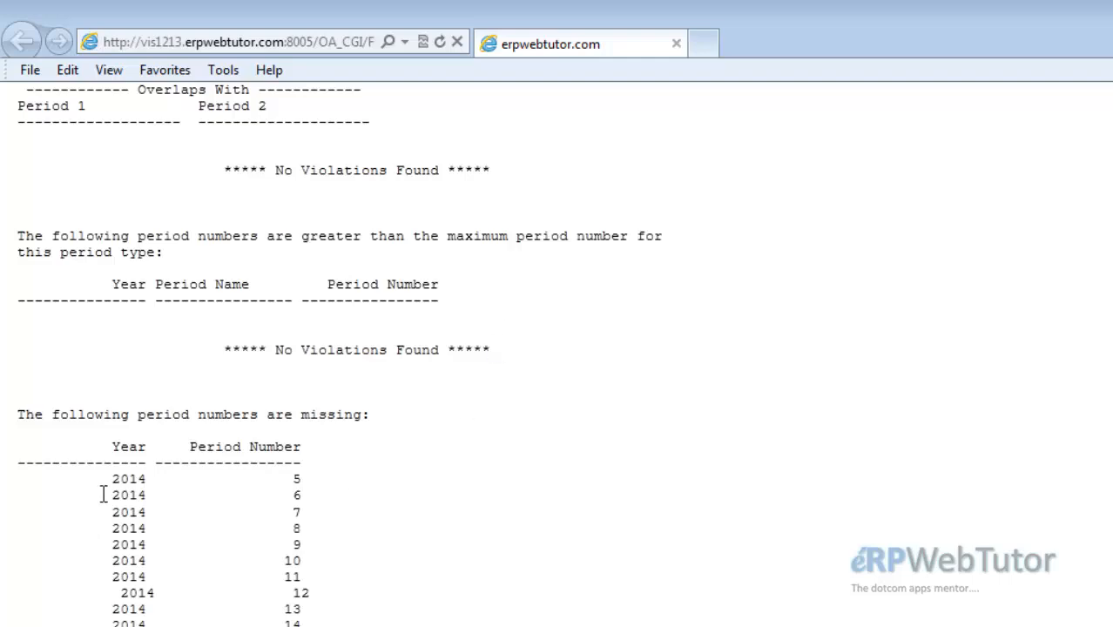
Step: Highlight the missing period numbers in the validation report, check the remaining pages and close the report
{"action": "left_click_drag", "start_coordinate": [105, 479], "coordinate": [323, 621]}
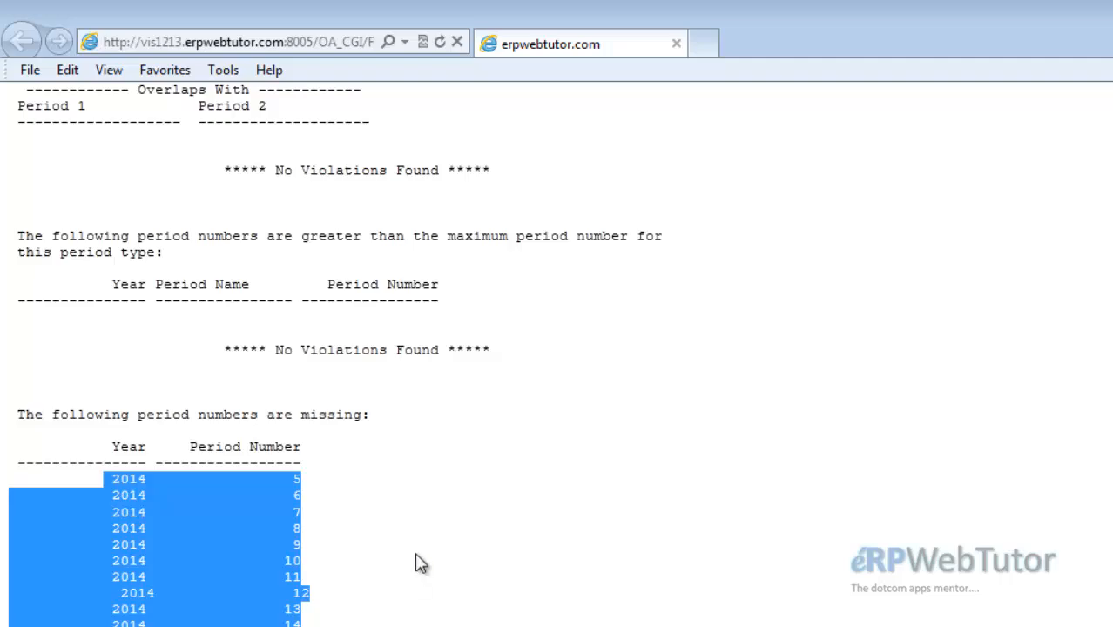
{"action": "scroll", "coordinate": [402, 478], "scroll_direction": "down", "scroll_amount": 3}
{"action": "scroll", "coordinate": [408, 484], "scroll_direction": "down", "scroll_amount": 7}
{"action": "scroll", "coordinate": [410, 477], "scroll_direction": "up", "scroll_amount": 12}
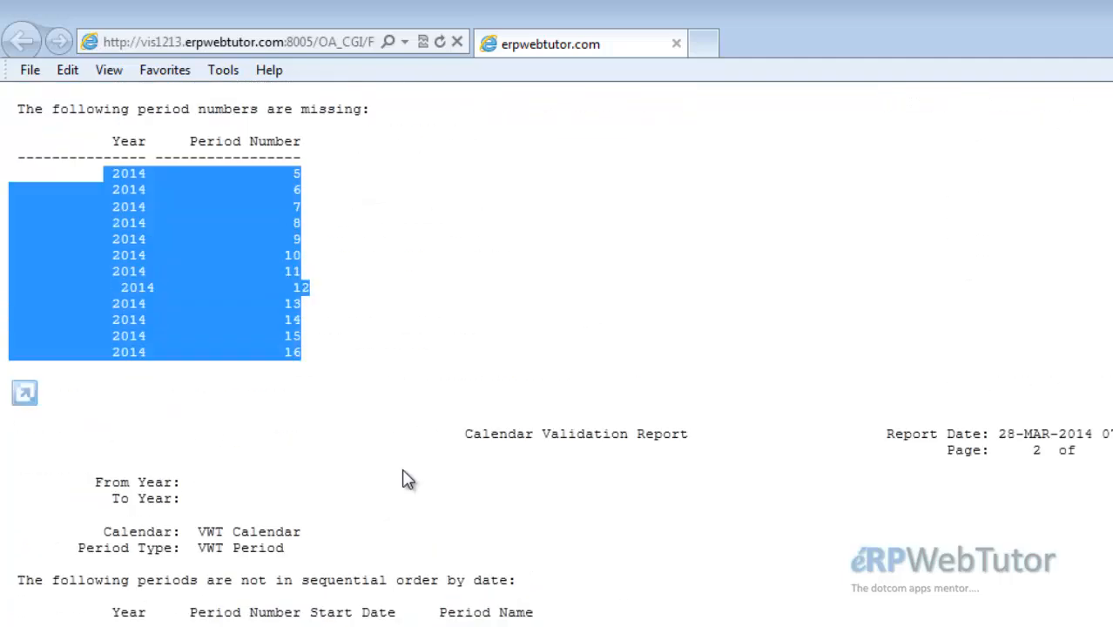
{"action": "scroll", "coordinate": [486, 448], "scroll_direction": "up", "scroll_amount": 3}
{"action": "left_click", "coordinate": [676, 43]}
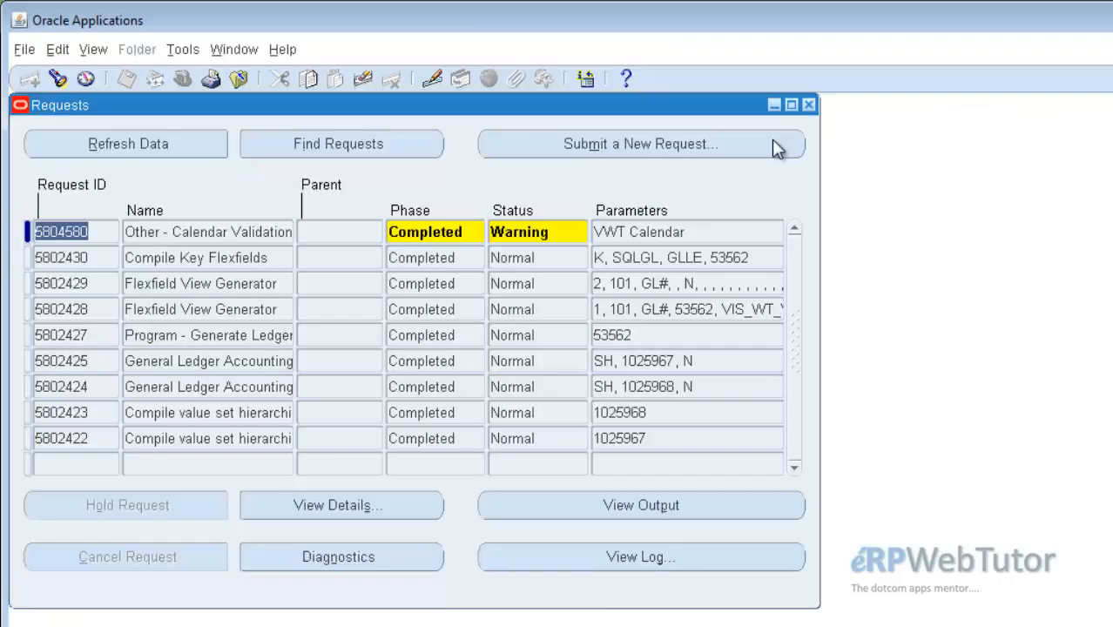
Step: Leave the requests list, reopen the accounting calendar definition and query the existing VWT Calendar
{"action": "left_click", "coordinate": [812, 105]}
{"action": "double_click", "coordinate": [197, 427]}
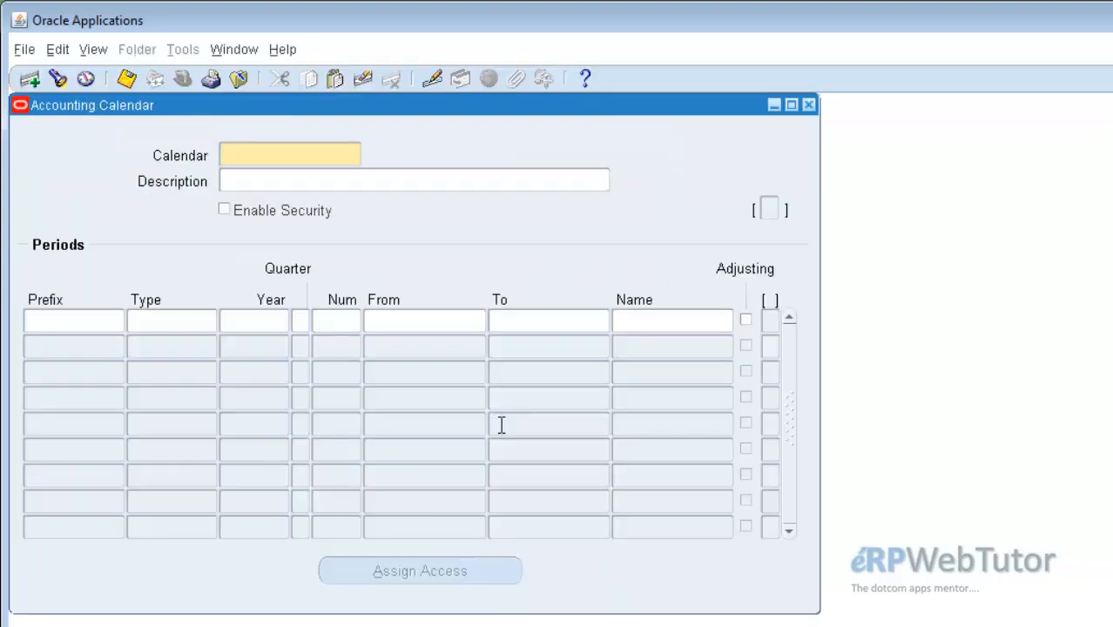
{"action": "key", "text": "F11"}
{"action": "key", "text": "ctrl+F11"}
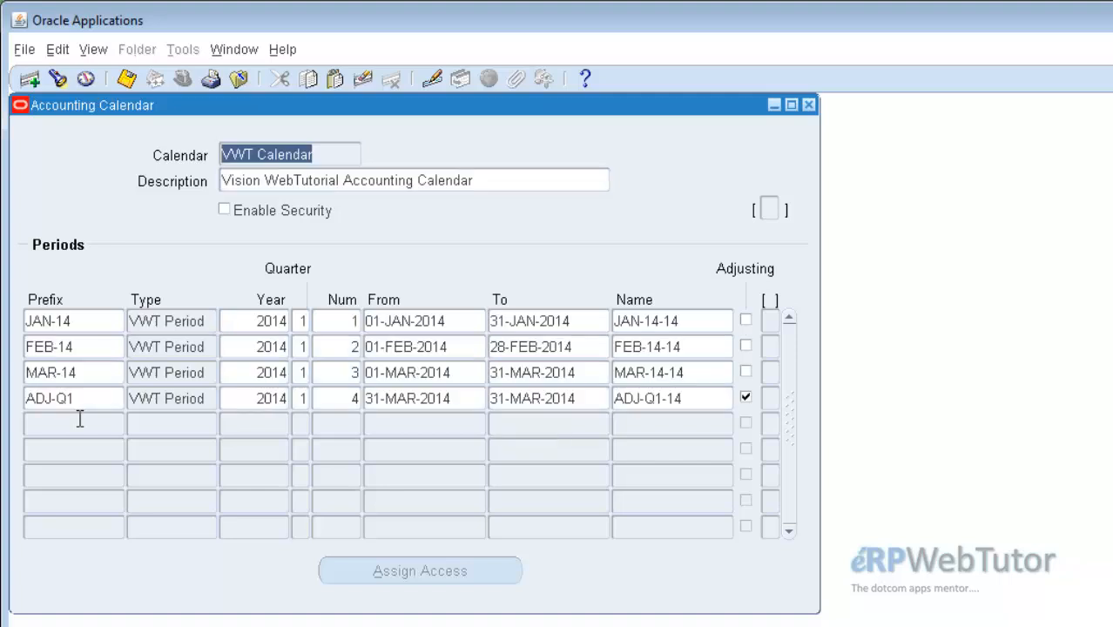
Step: Add a period with prefix APR-14, type VWT Period, year 2014 and quarter 2 below ADJ-Q1
{"action": "left_click", "coordinate": [80, 419]}
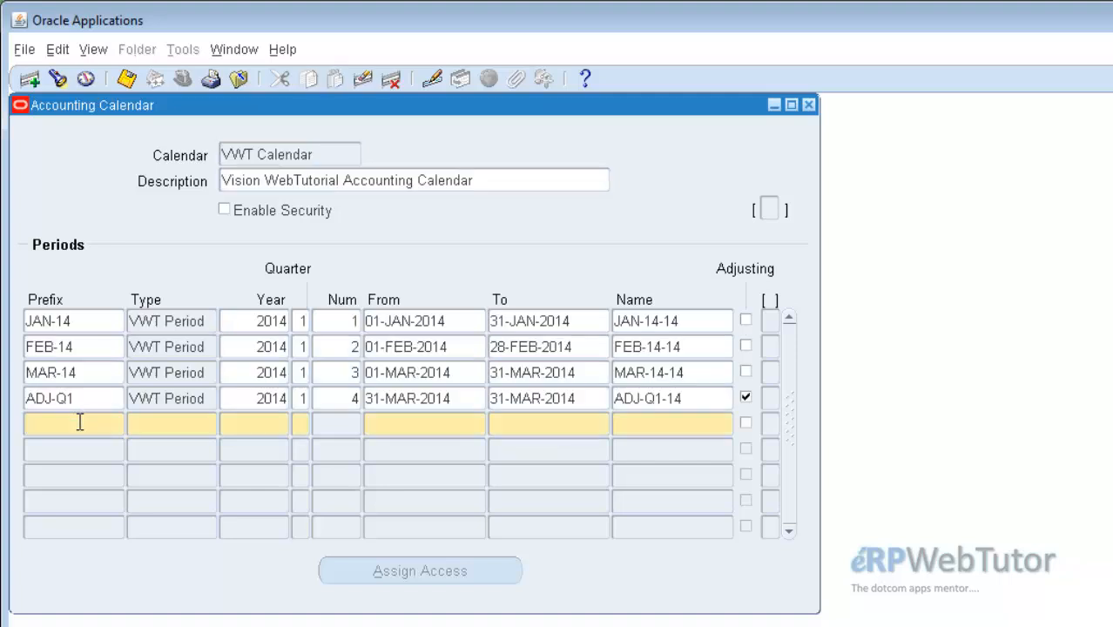
{"action": "type", "text": "APR-14"}
{"action": "key", "text": "Tab"}
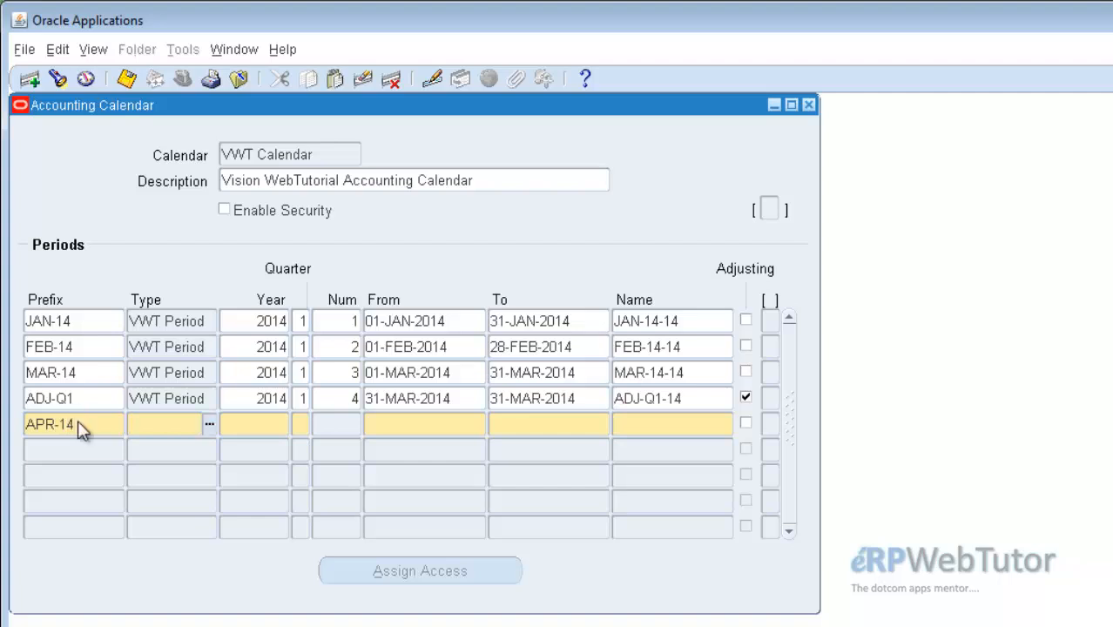
{"action": "key", "text": "ctrl+l"}
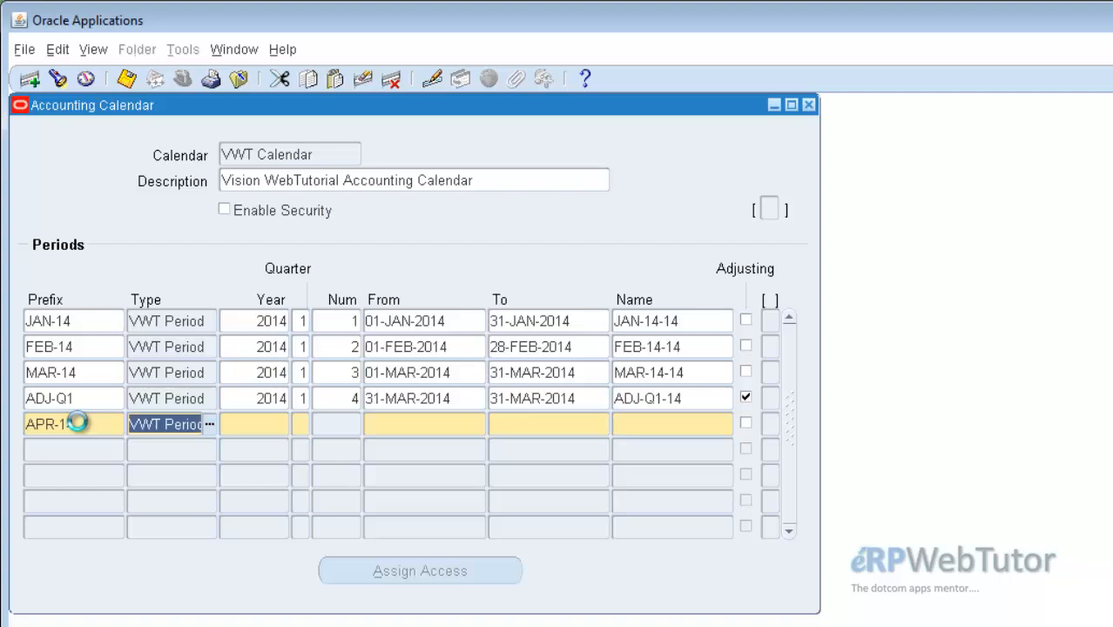
{"action": "key", "text": "Tab"}
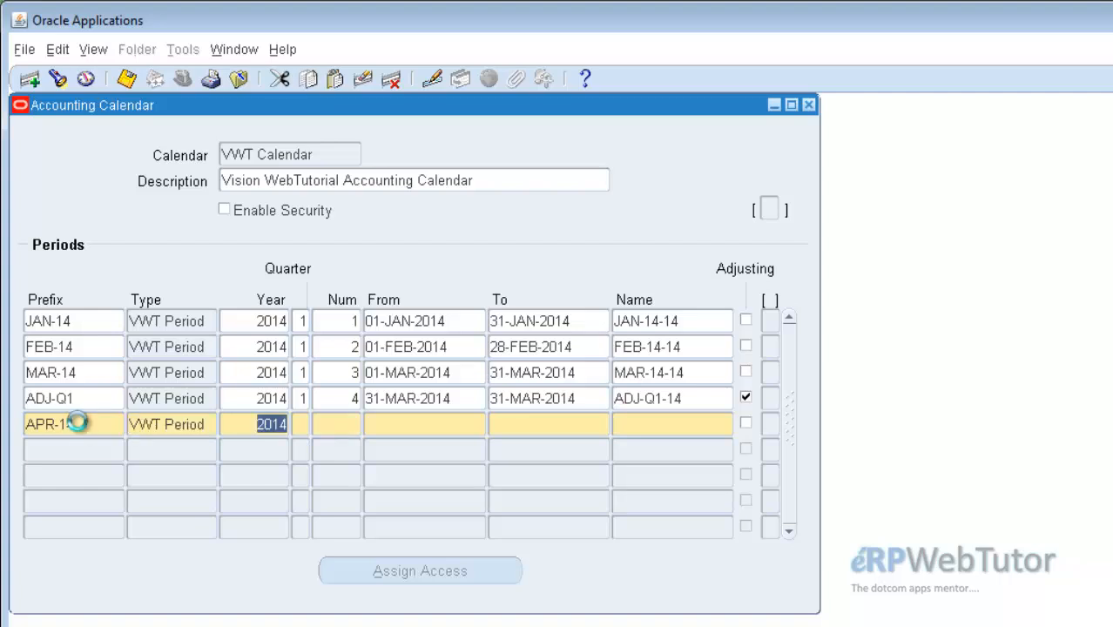
{"action": "key", "text": "Tab"}
{"action": "type", "text": "2"}
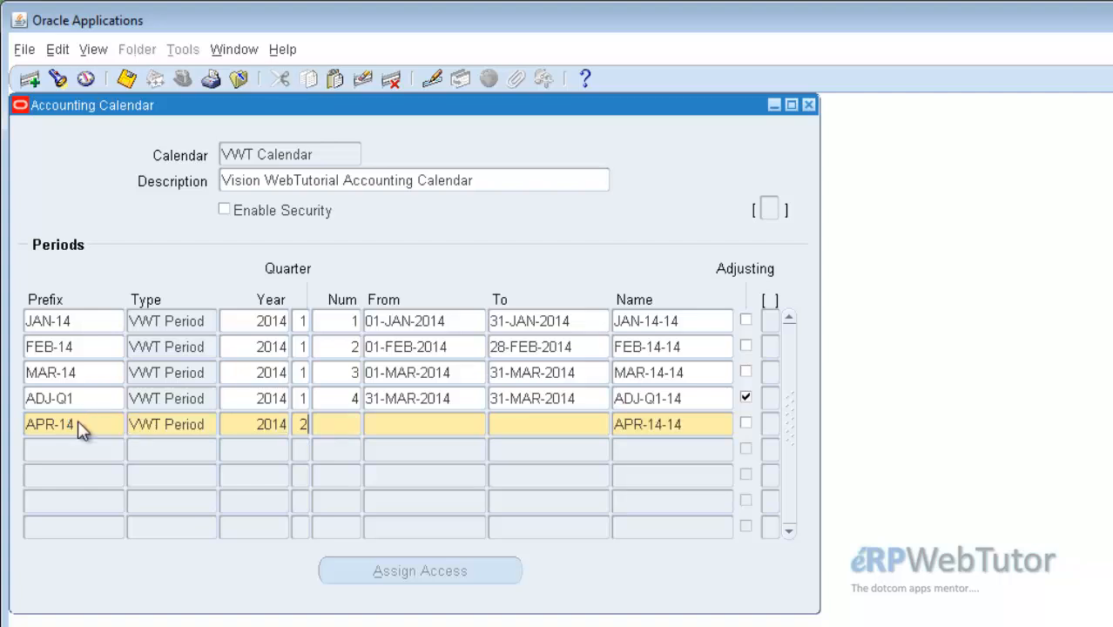
Step: Give the APR-14 period number 5, running from 01-APR-2014 to 30-APR-2014
{"action": "key", "text": "Tab"}
{"action": "type", "text": "5"}
{"action": "key", "text": "Tab"}
{"action": "type", "text": "01-APR-"}
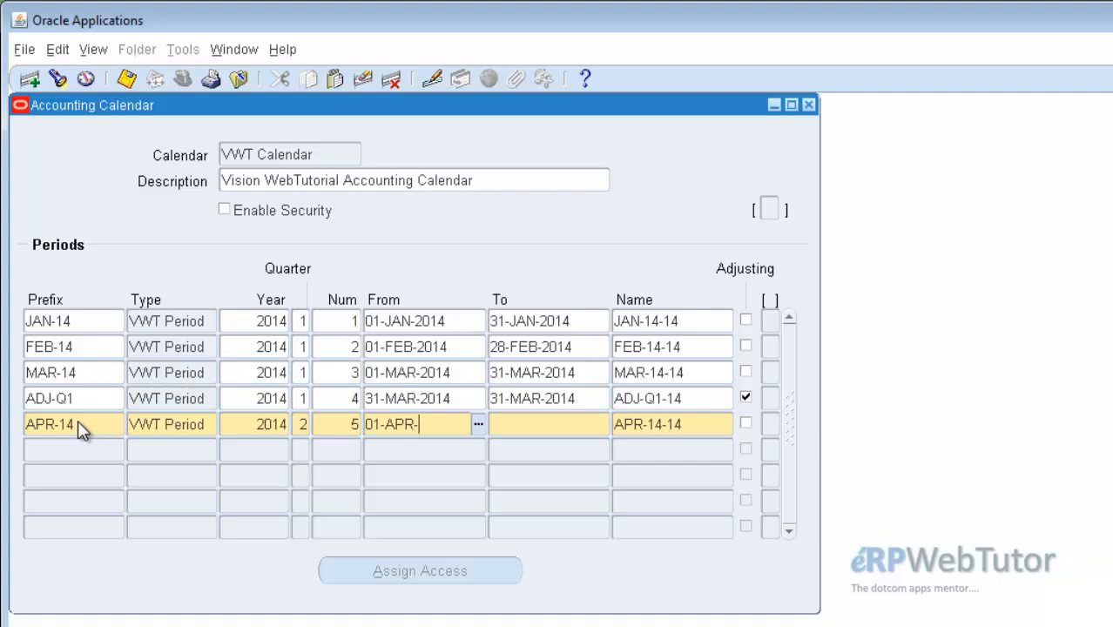
{"action": "type", "text": "2014"}
{"action": "key", "text": "Tab"}
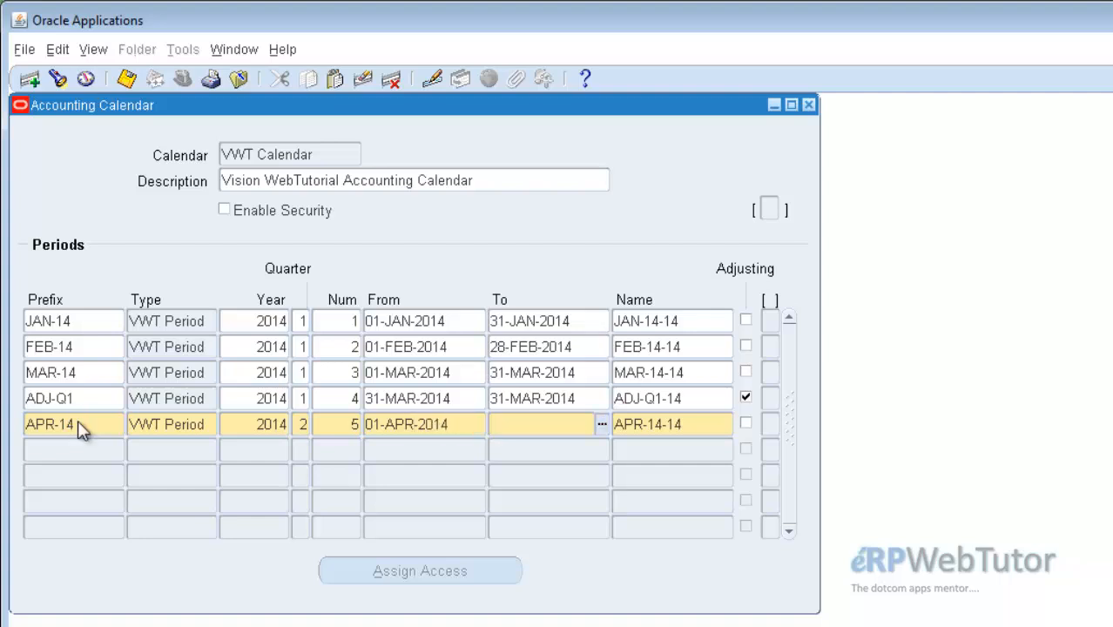
{"action": "type", "text": "30-APR-201"}
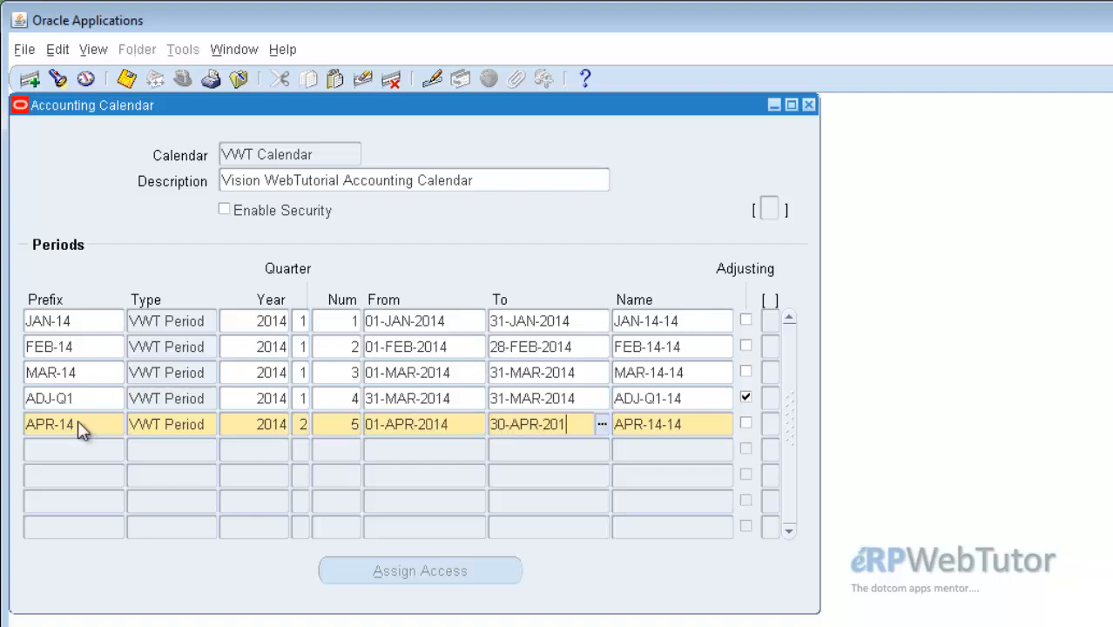
{"action": "type", "text": "4"}
Step: Add a period with prefix MAY-14, type VWT Period, year 2014 and quarter 2 below APR-14
{"action": "left_click", "coordinate": [93, 453]}
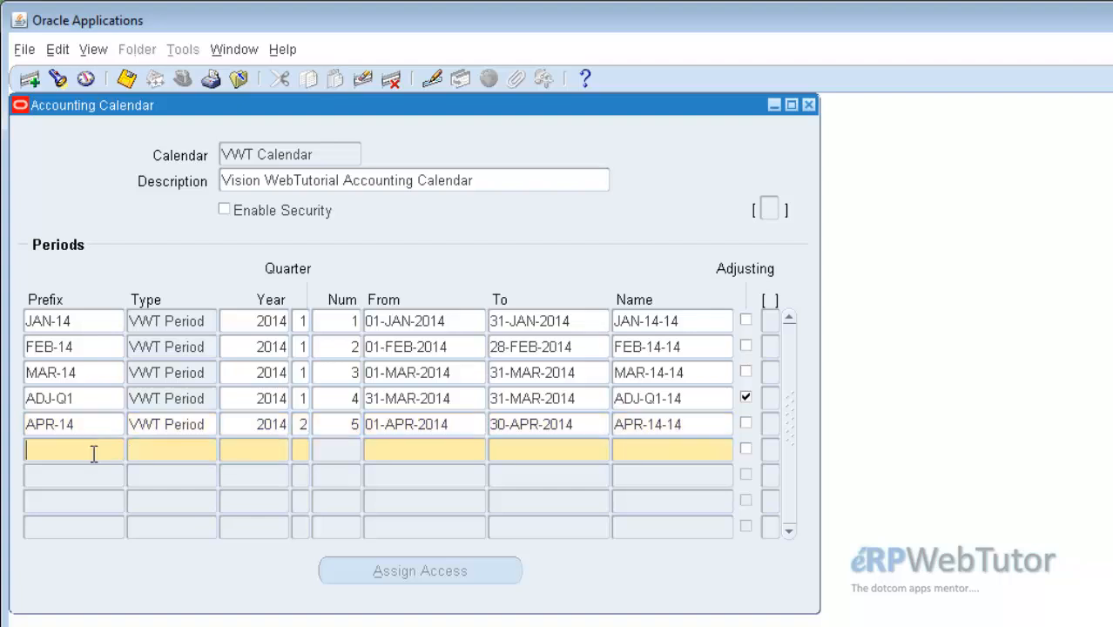
{"action": "type", "text": "MAY-14"}
{"action": "key", "text": "Tab"}
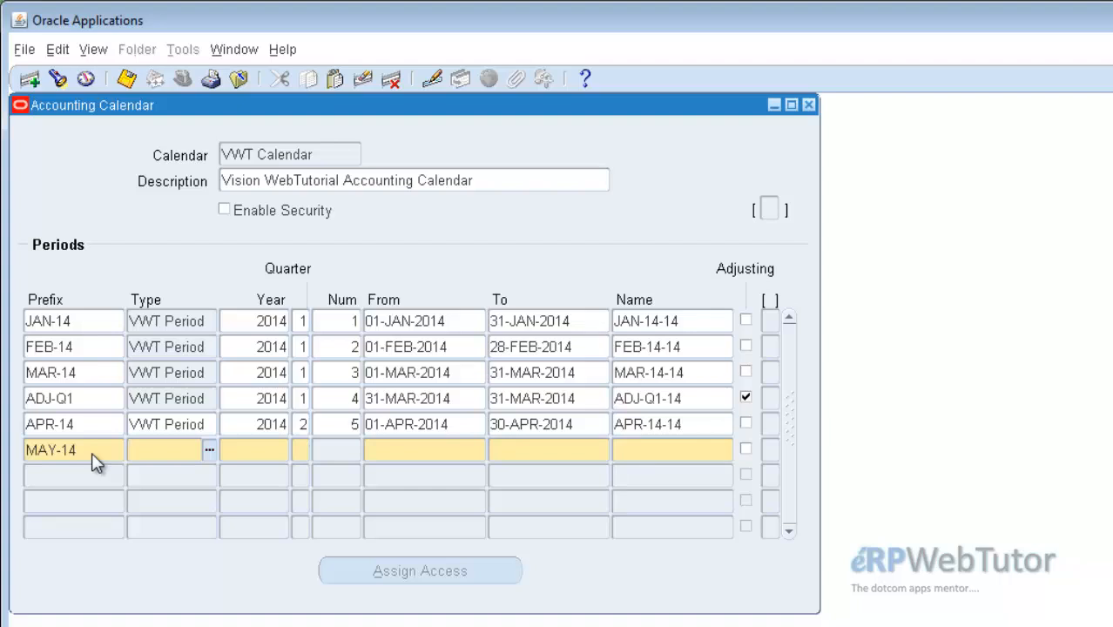
{"action": "type", "text": "VWT Period"}
{"action": "key", "text": "Tab"}
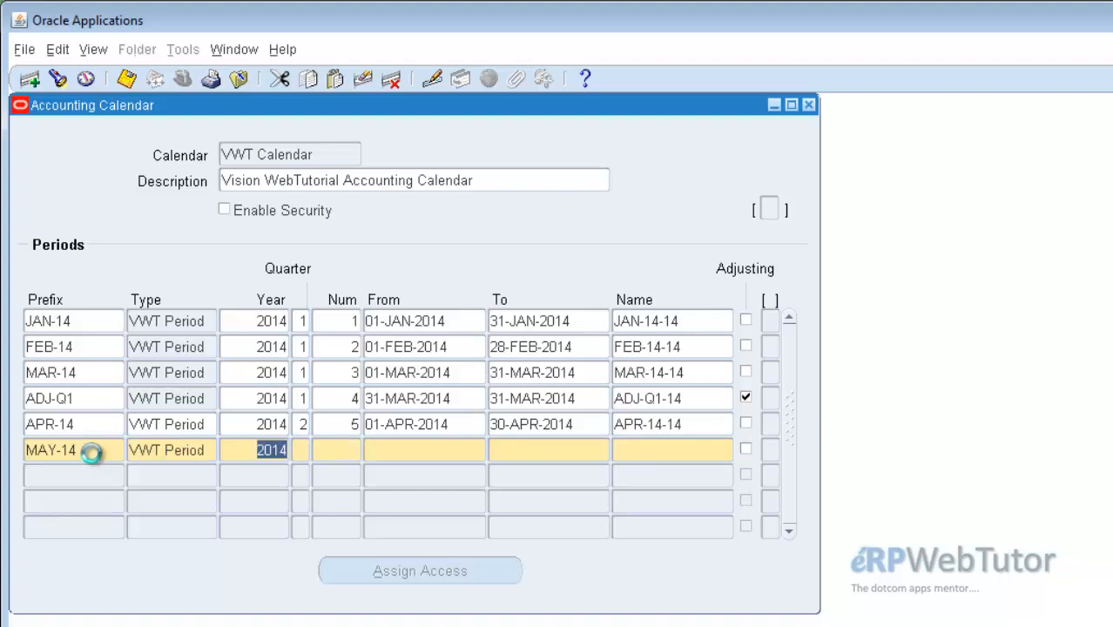
{"action": "key", "text": "Tab"}
{"action": "type", "text": "2"}
{"action": "key", "text": "Tab"}
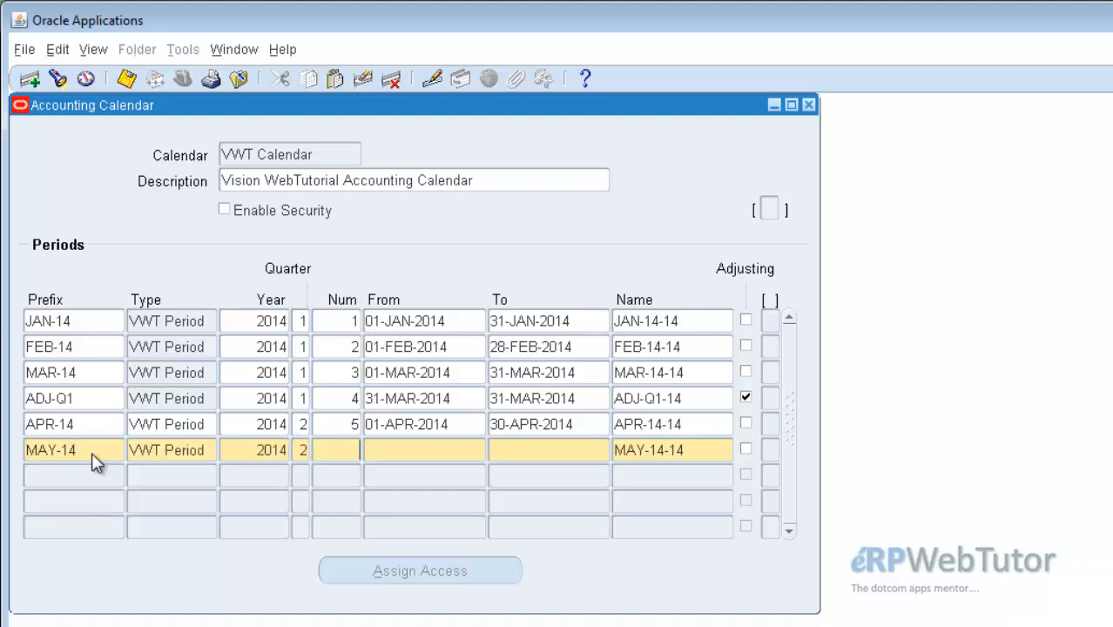
Step: Give the MAY-14 period number 6, running from 01-MAY-2014 to 31-MAY-2014
{"action": "type", "text": "6"}
{"action": "key", "text": "Tab"}
{"action": "type", "text": "01-MAY-2014"}
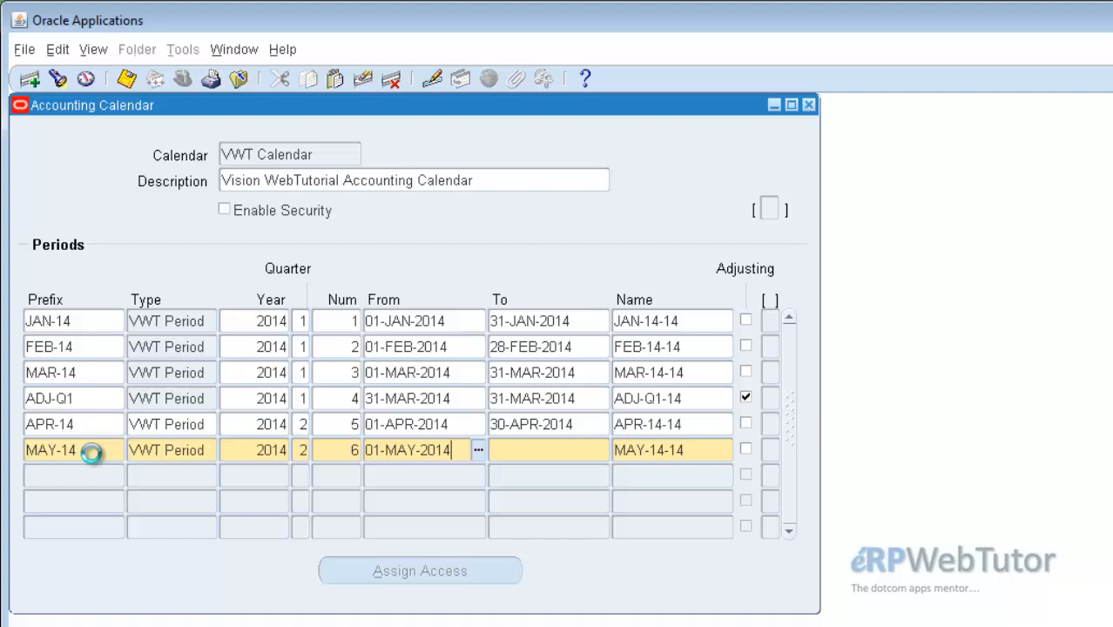
{"action": "key", "text": "Tab"}
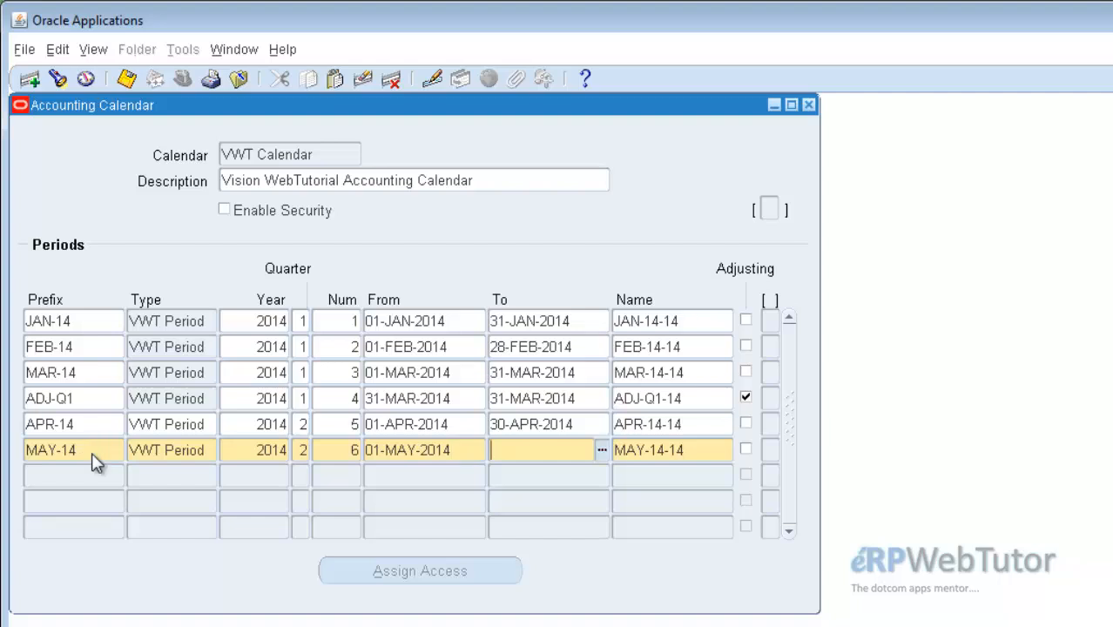
{"action": "type", "text": "31-MAY-2014"}
Step: Add a period with prefix JUN-14, type VWT Period, year 2014 and quarter 2 below MAY-14
{"action": "left_click", "coordinate": [99, 475]}
{"action": "type", "text": "J"}
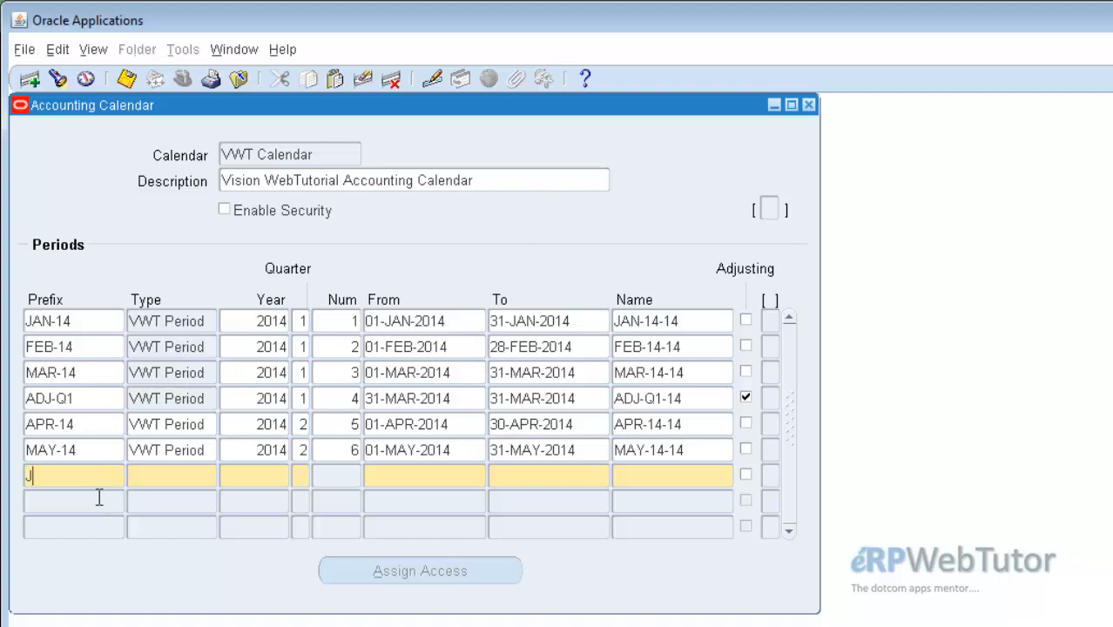
{"action": "type", "text": "UN-14"}
{"action": "key", "text": "Tab"}
{"action": "key", "text": "ctrl+l"}
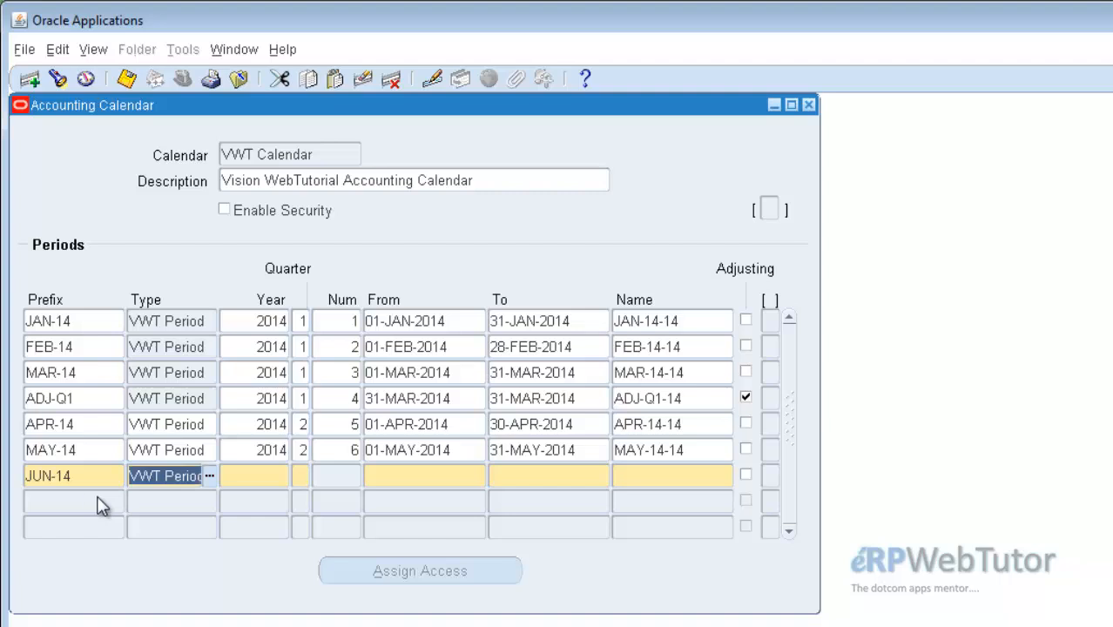
{"action": "key", "text": "Tab"}
{"action": "type", "text": "2014"}
{"action": "key", "text": "Tab"}
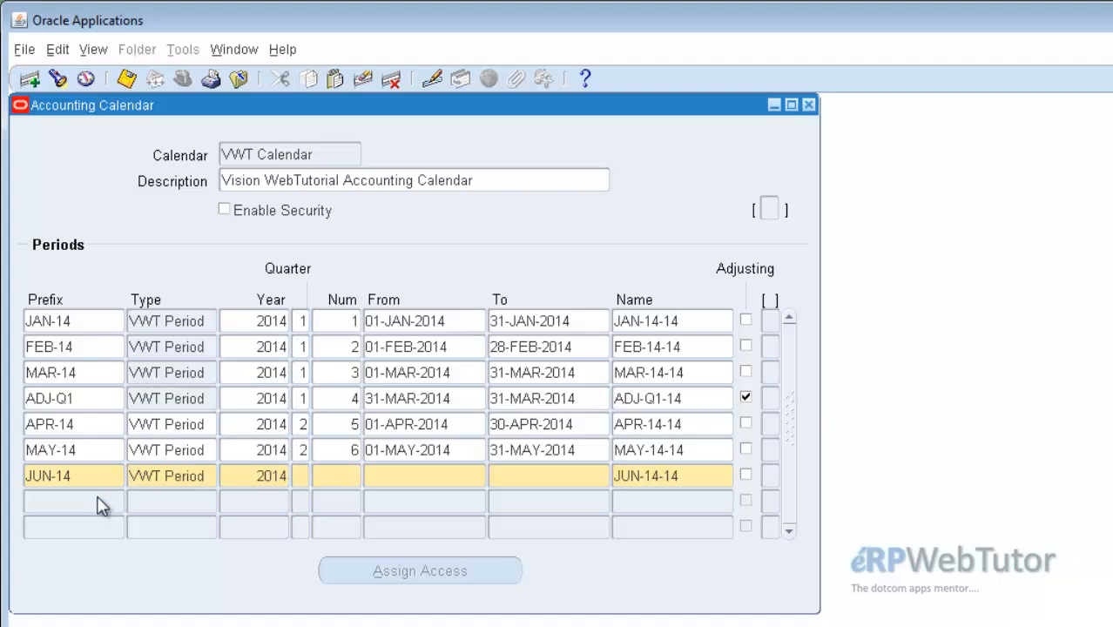
{"action": "type", "text": "3"}
{"action": "key", "text": "Tab"}
{"action": "key", "text": "shift+Tab"}
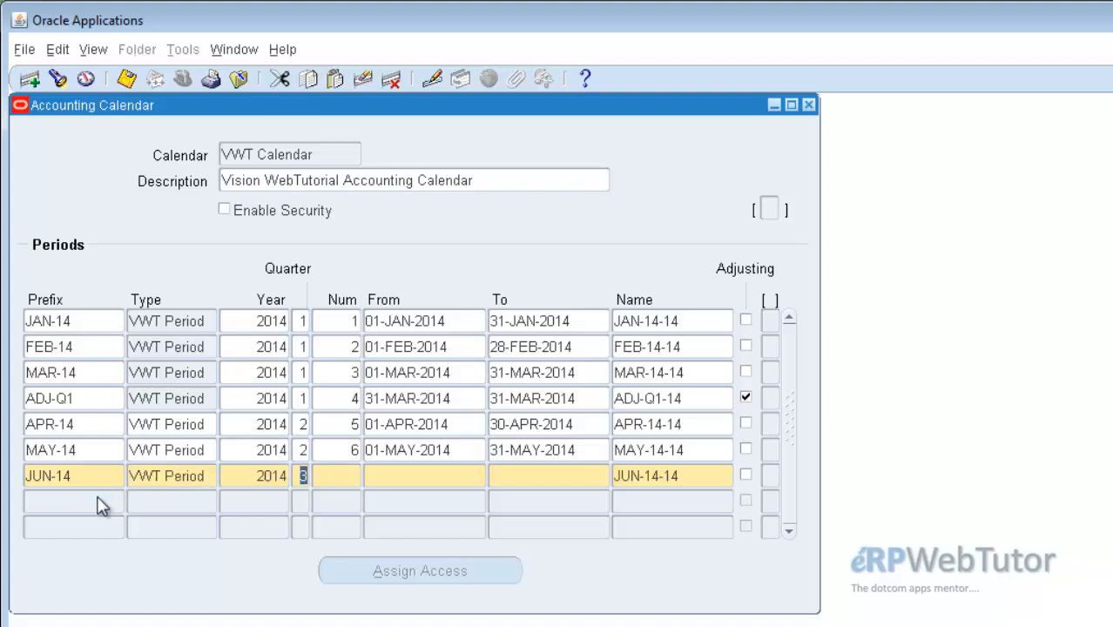
{"action": "type", "text": "2"}
{"action": "key", "text": "Tab"}
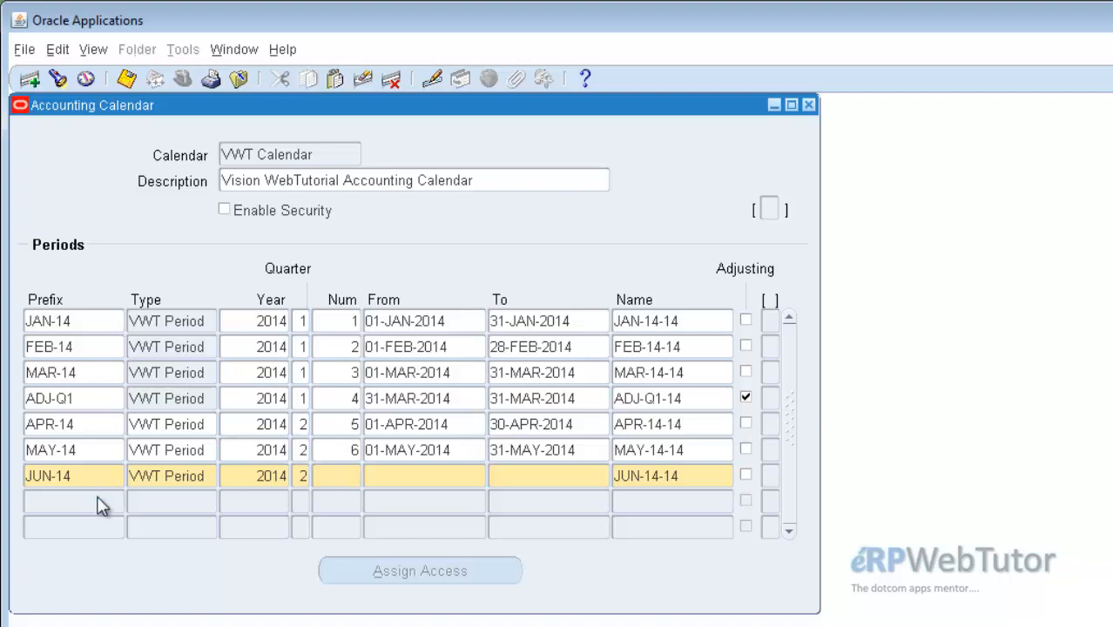
Step: Give the JUN-14 period number 7, running from 01-JUN-2014 to 30-JUN-2014
{"action": "type", "text": "7"}
{"action": "key", "text": "Tab"}
{"action": "type", "text": "JUN-"}
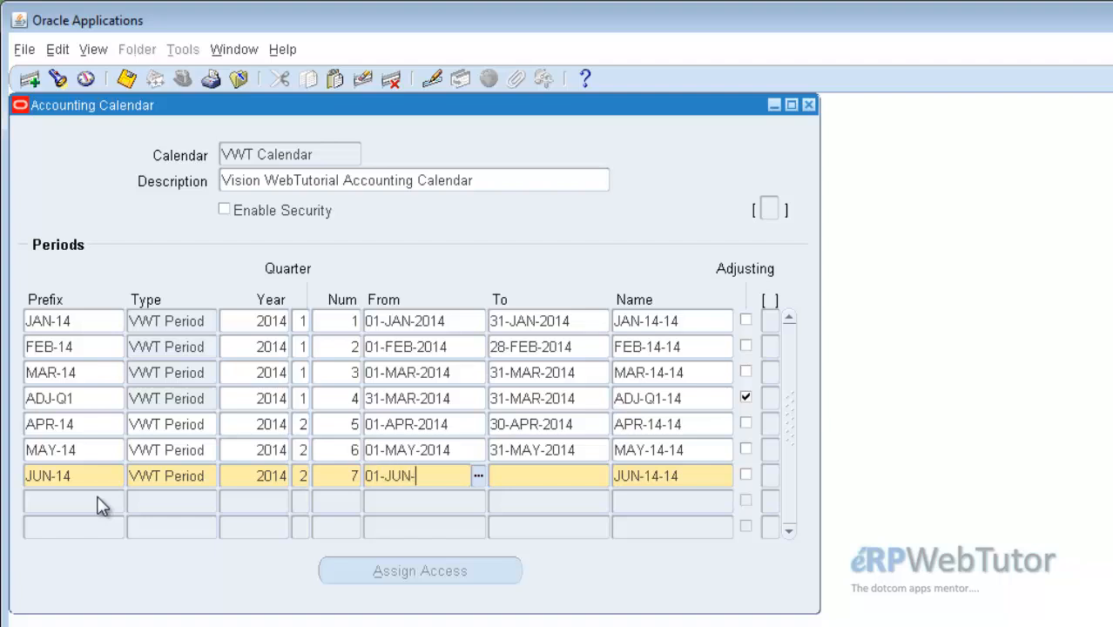
{"action": "type", "text": "2014"}
{"action": "key", "text": "Tab"}
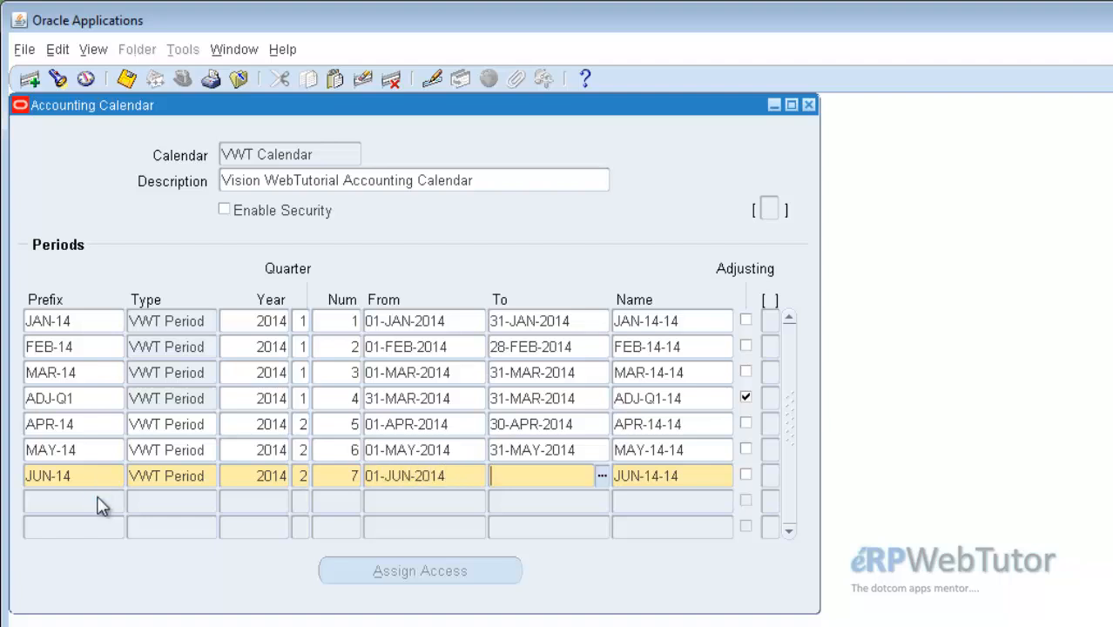
{"action": "type", "text": "30-JUN-2014"}
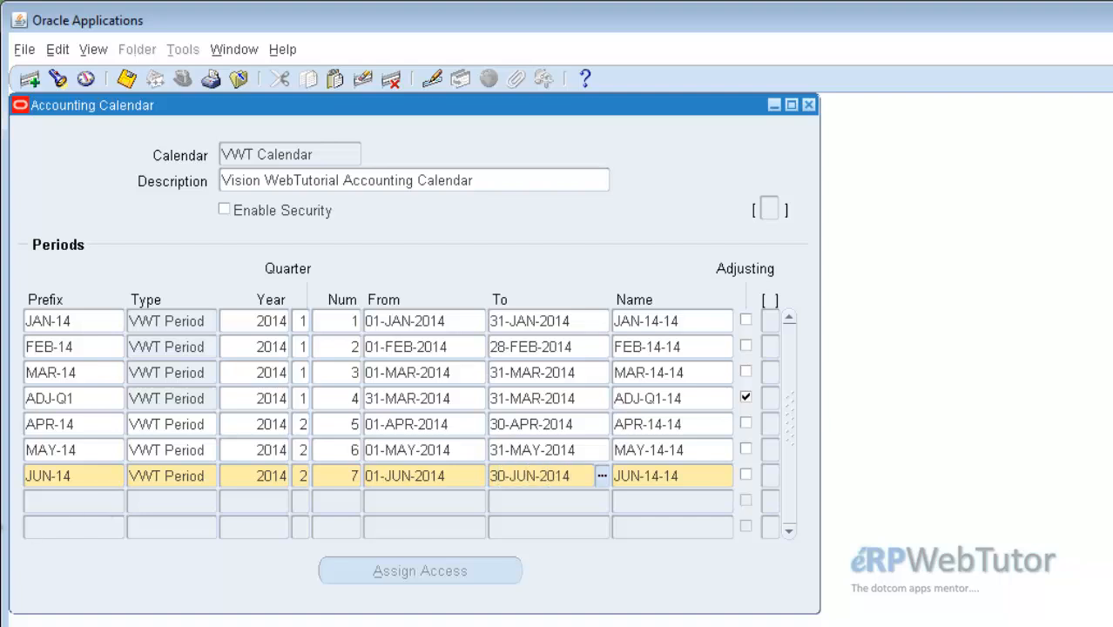
Step: Add a period with prefix ADJ-Q2, type VWT Period, year 2014 and quarter 2 below JUN-14
{"action": "left_click", "coordinate": [86, 501]}
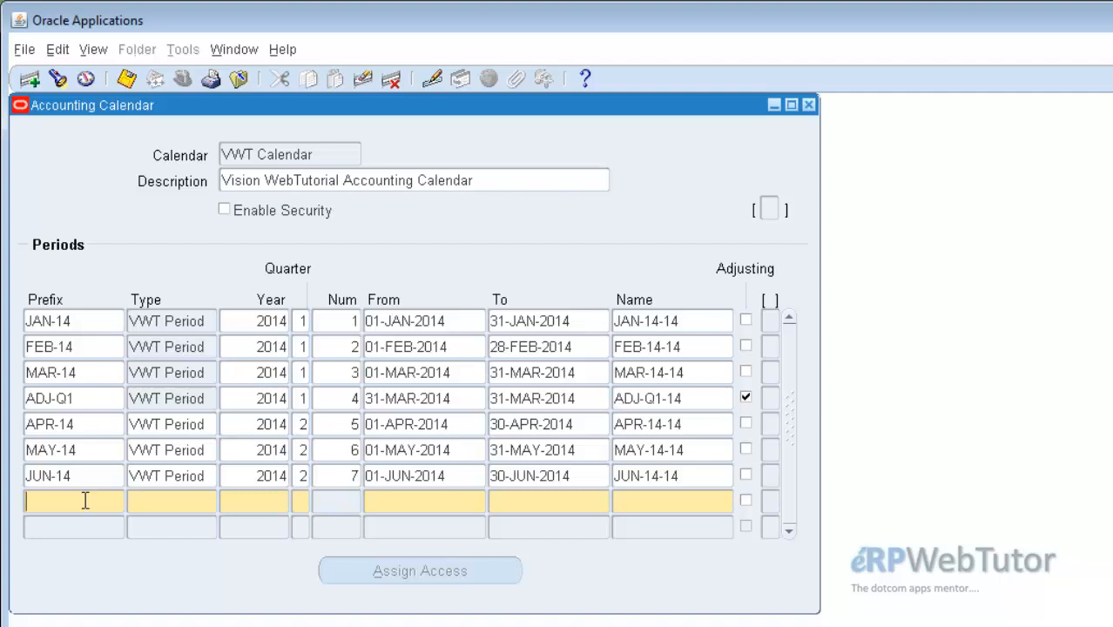
{"action": "type", "text": "ADJ-Q2"}
{"action": "key", "text": "Tab"}
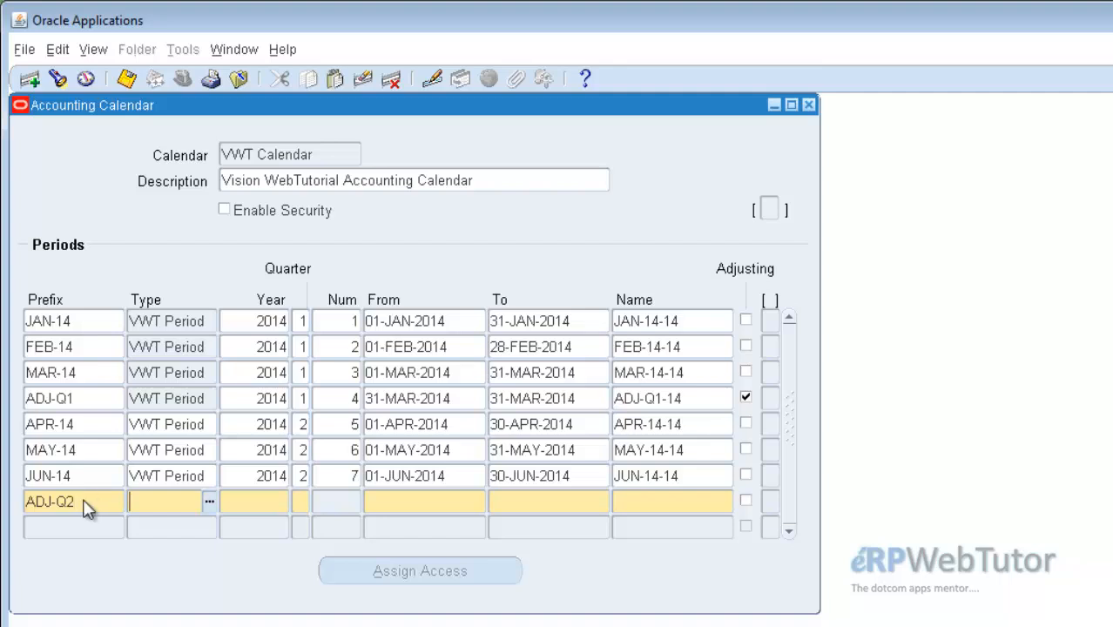
{"action": "type", "text": "VWT Period"}
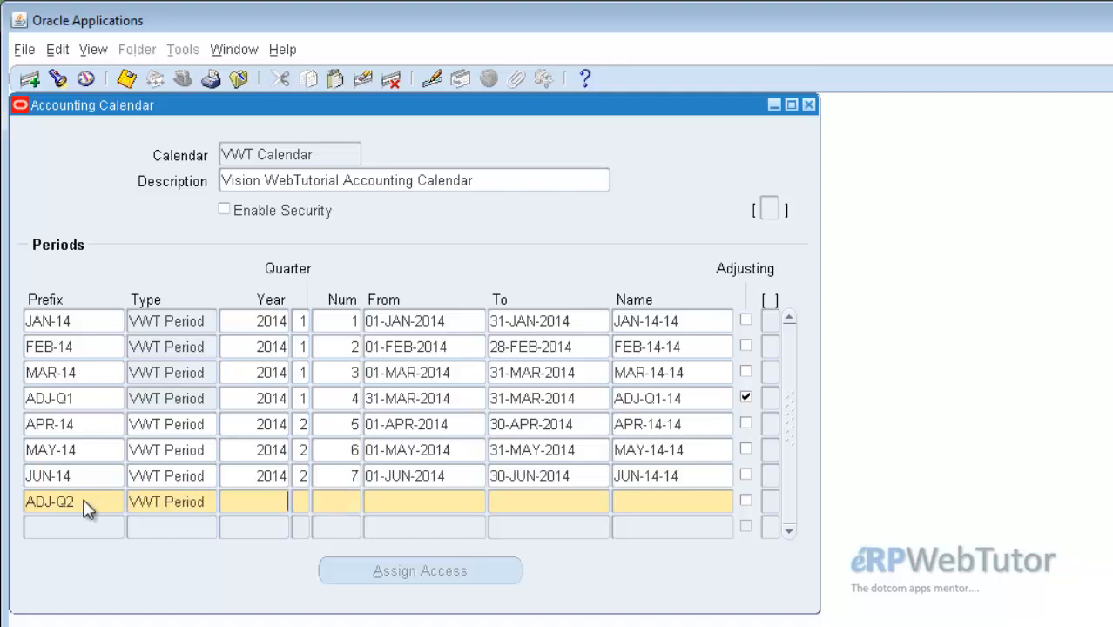
{"action": "key", "text": "Tab"}
{"action": "key", "text": "Tab"}
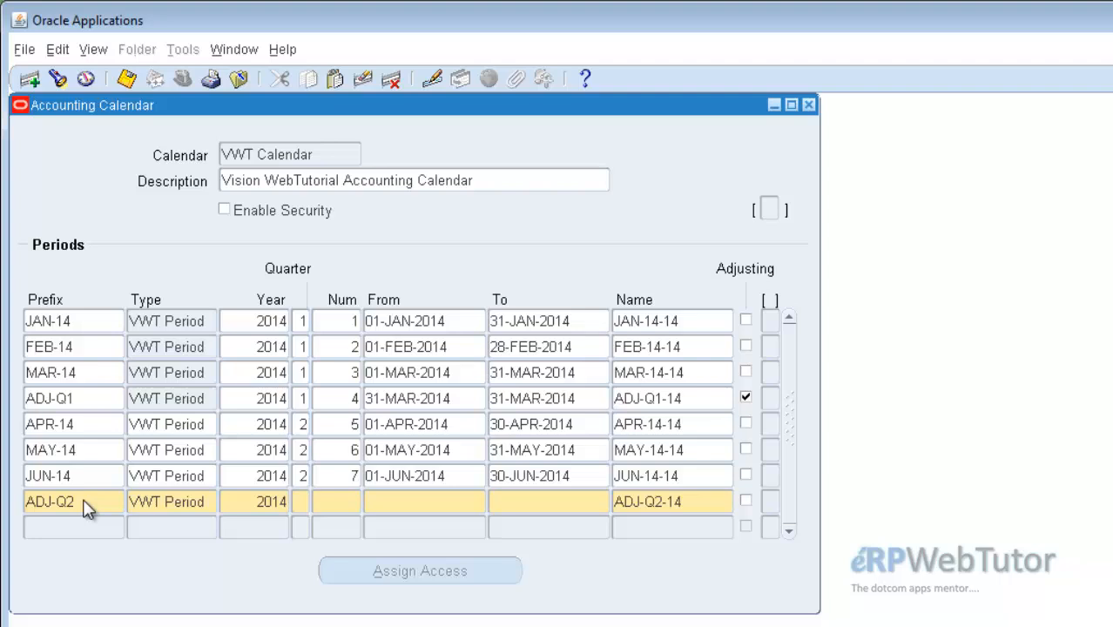
{"action": "type", "text": "2"}
Step: Give the ADJ-Q2 period number 8, dates 30-JUN-2013 to 30-JUN-2014, and mark it as adjusting
{"action": "type", "text": "8"}
{"action": "key", "text": "Tab"}
{"action": "type", "text": "30-JUN"}
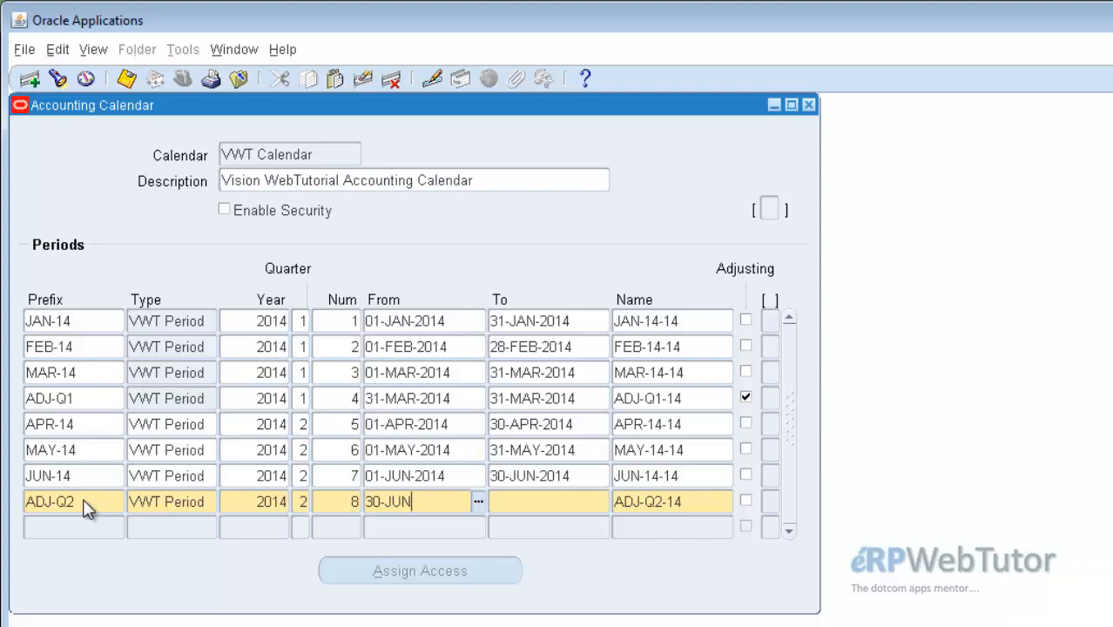
{"action": "type", "text": "-2013"}
{"action": "key", "text": "Tab"}
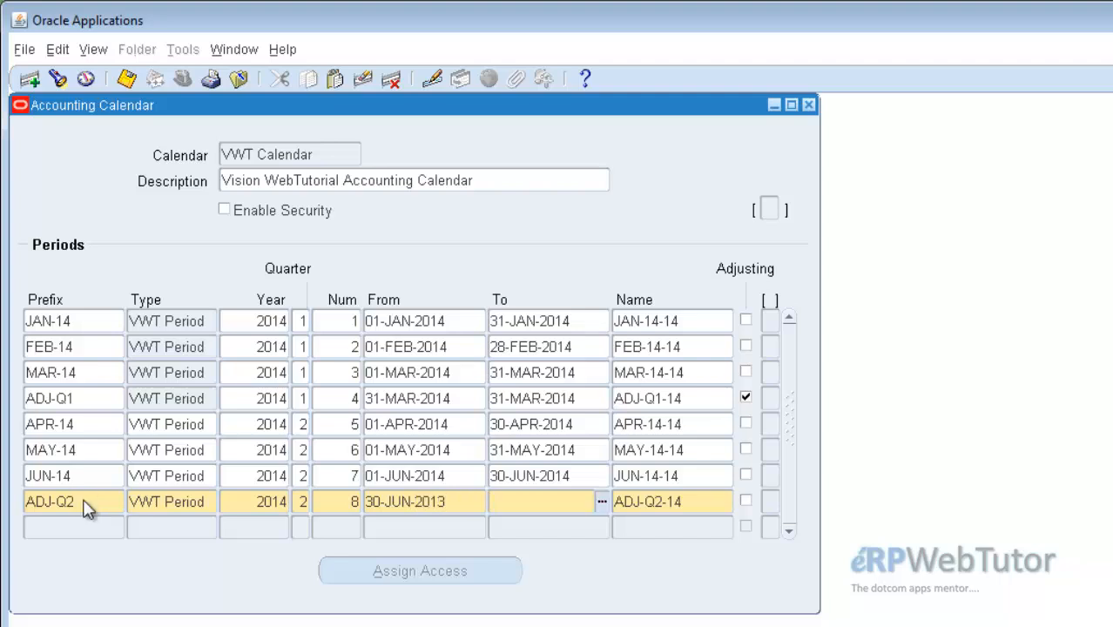
{"action": "type", "text": "30-JUN-2014"}
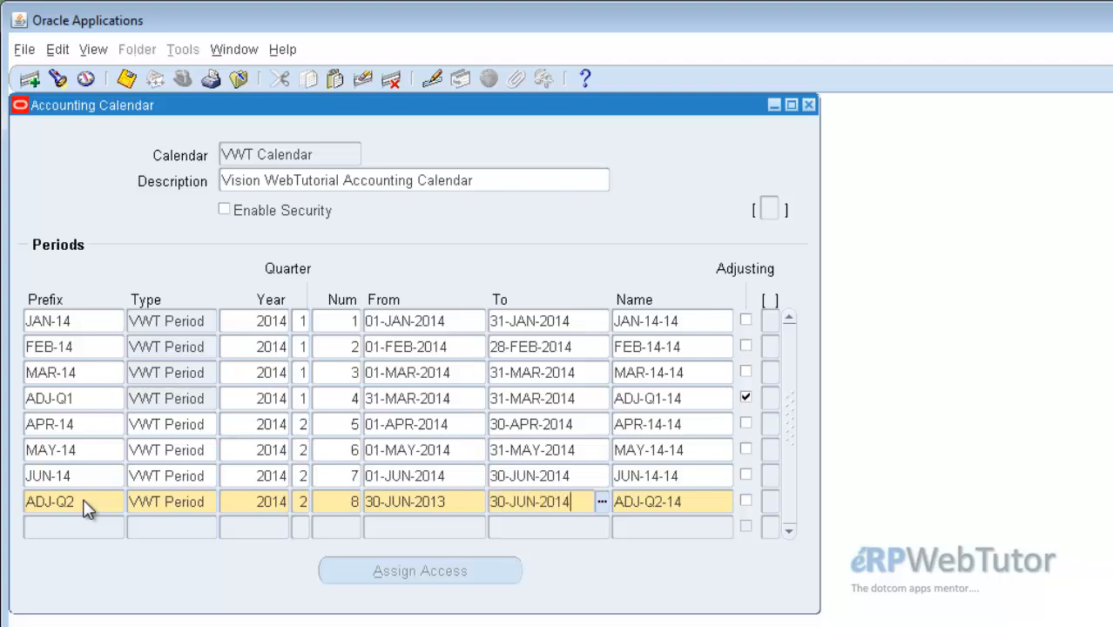
{"action": "key", "text": "Tab"}
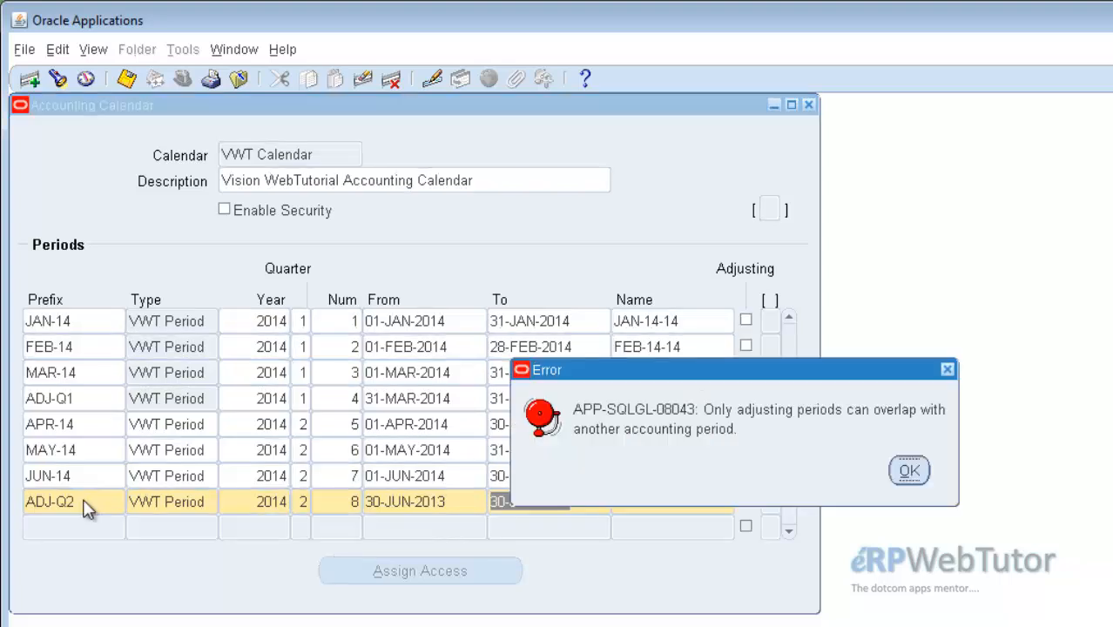
{"action": "left_click", "coordinate": [908, 471]}
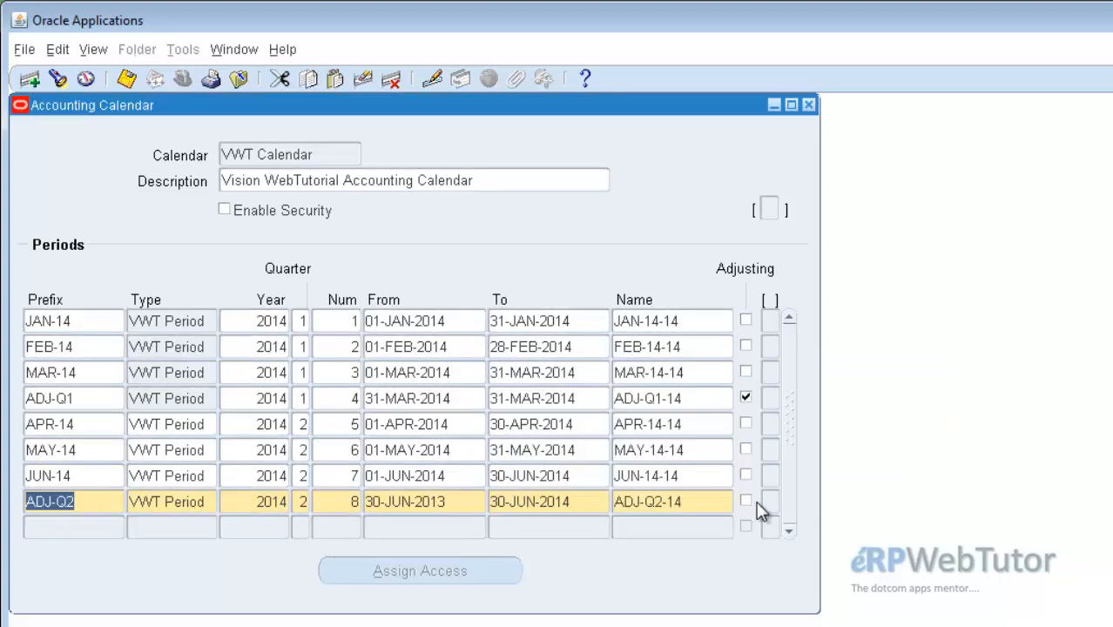
{"action": "left_click", "coordinate": [746, 501]}
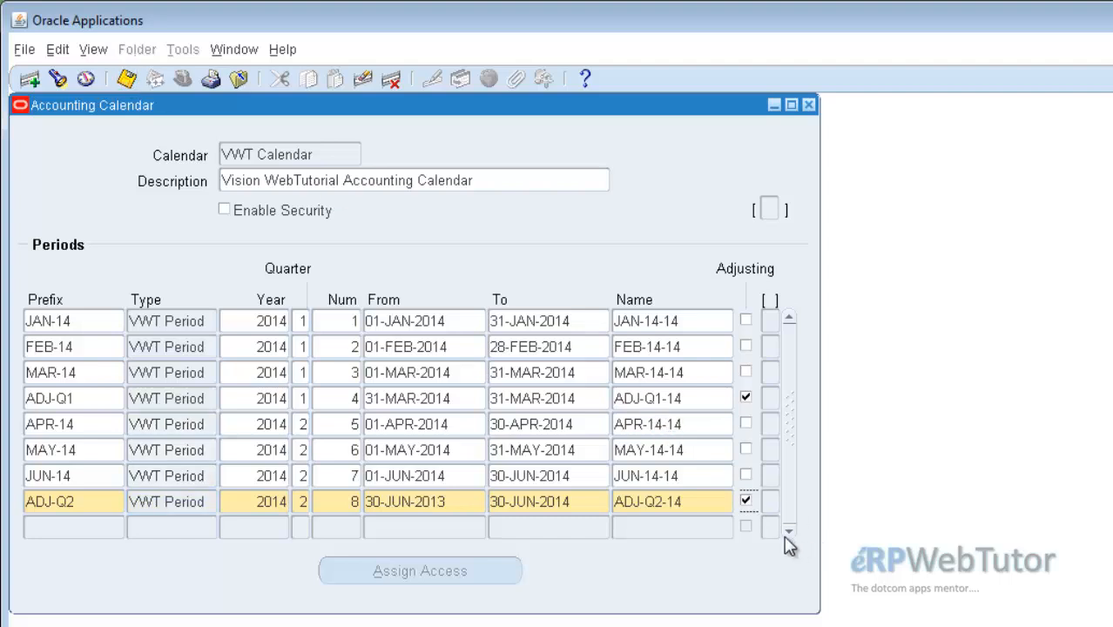
Step: Add a period with prefix JUL-14, type VWT Period, year 2014 and quarter 3 below ADJ-Q2
{"action": "left_click", "coordinate": [79, 531]}
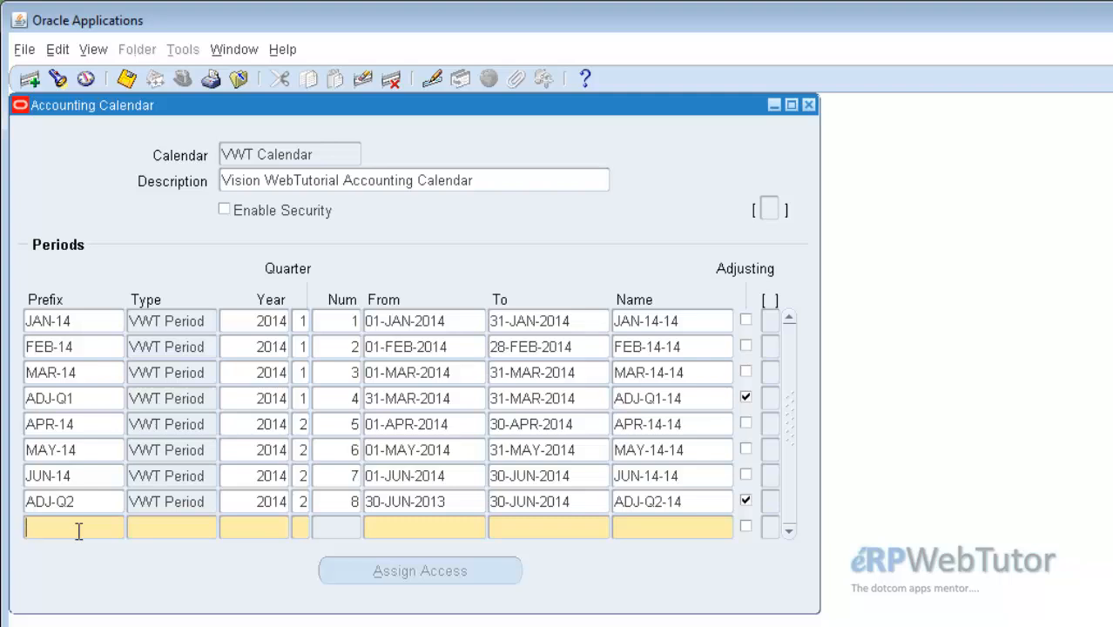
{"action": "type", "text": "JUL-14"}
{"action": "key", "text": "Tab"}
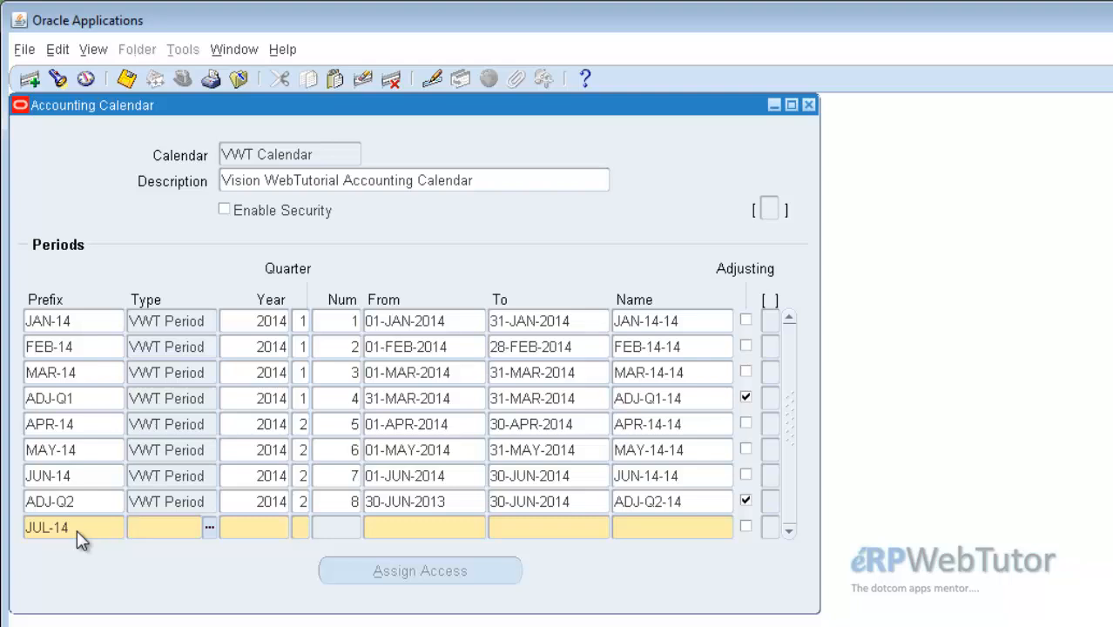
{"action": "type", "text": "VWT Period"}
{"action": "key", "text": "Tab"}
{"action": "type", "text": "2014"}
{"action": "key", "text": "Tab"}
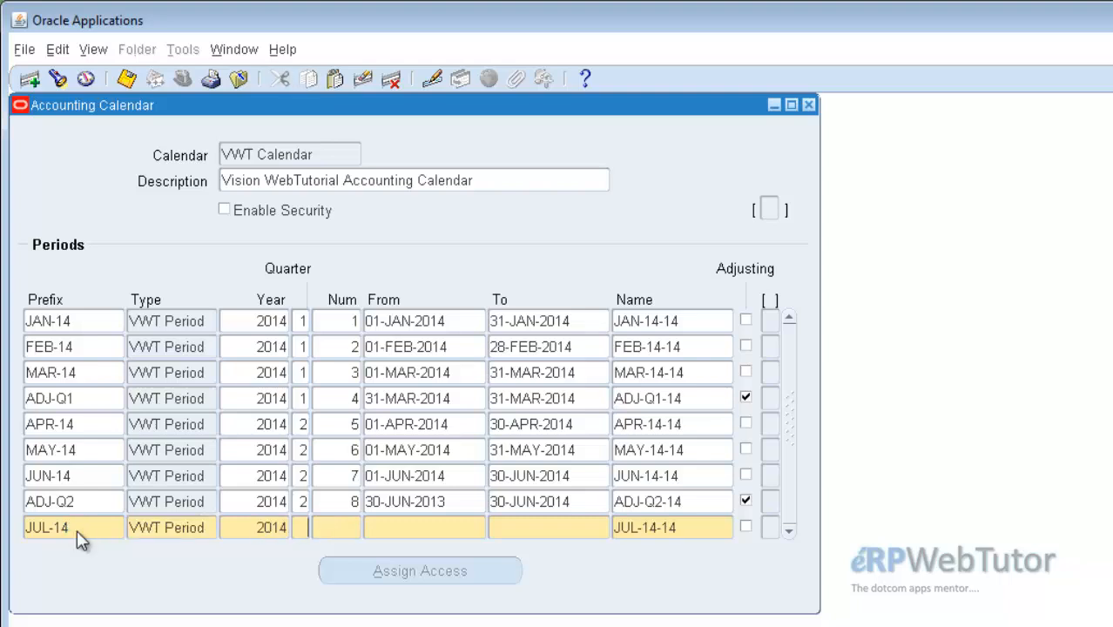
{"action": "type", "text": "3"}
{"action": "key", "text": "Tab"}
Step: Give the JUL-14 period number 9, running from 01-JUL-2014 to 31-JUL-2014
{"action": "type", "text": "9"}
{"action": "key", "text": "Tab"}
{"action": "type", "text": "01-JUN"}
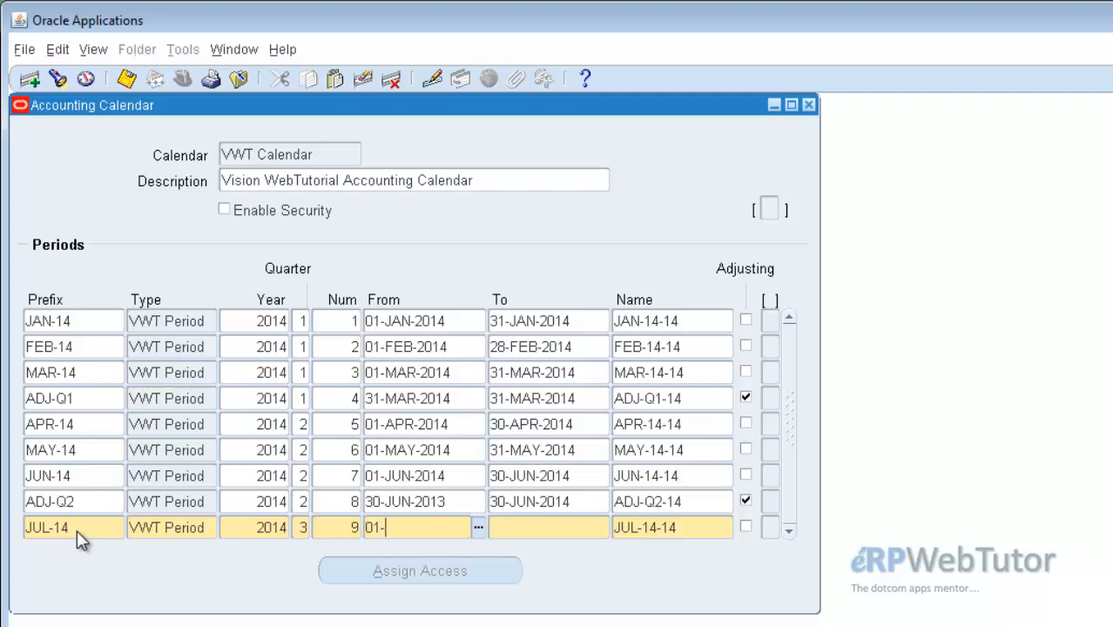
{"action": "key", "text": "BackSpace"}
{"action": "key", "text": "BackSpace"}
{"action": "type", "text": "UL-2014"}
{"action": "key", "text": "Tab"}
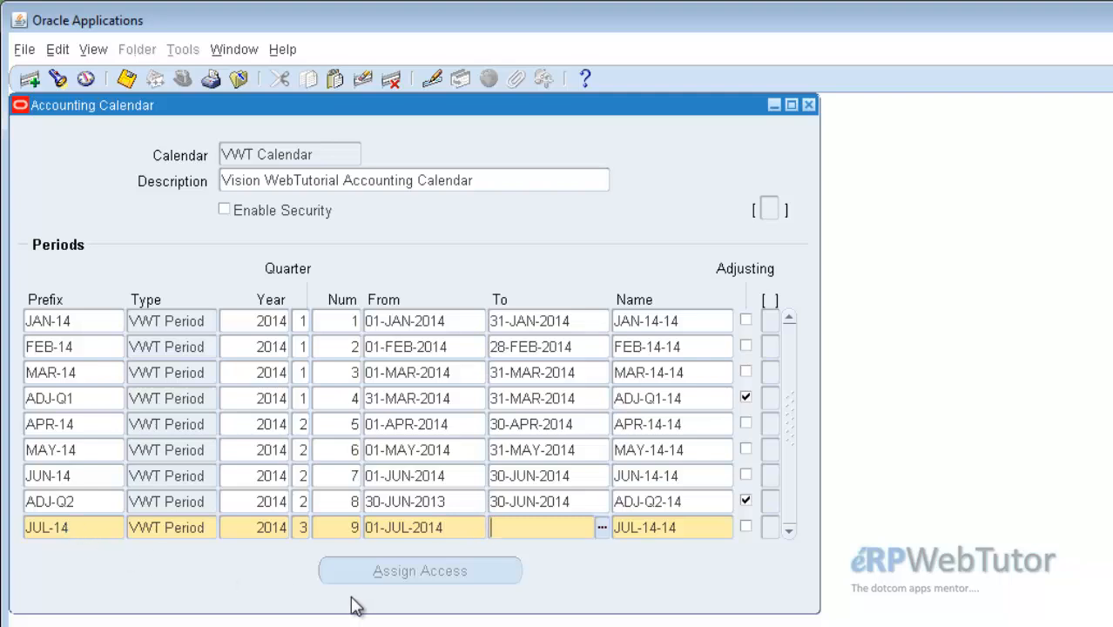
{"action": "type", "text": "31-JUL-2014"}
{"action": "key", "text": "Tab"}
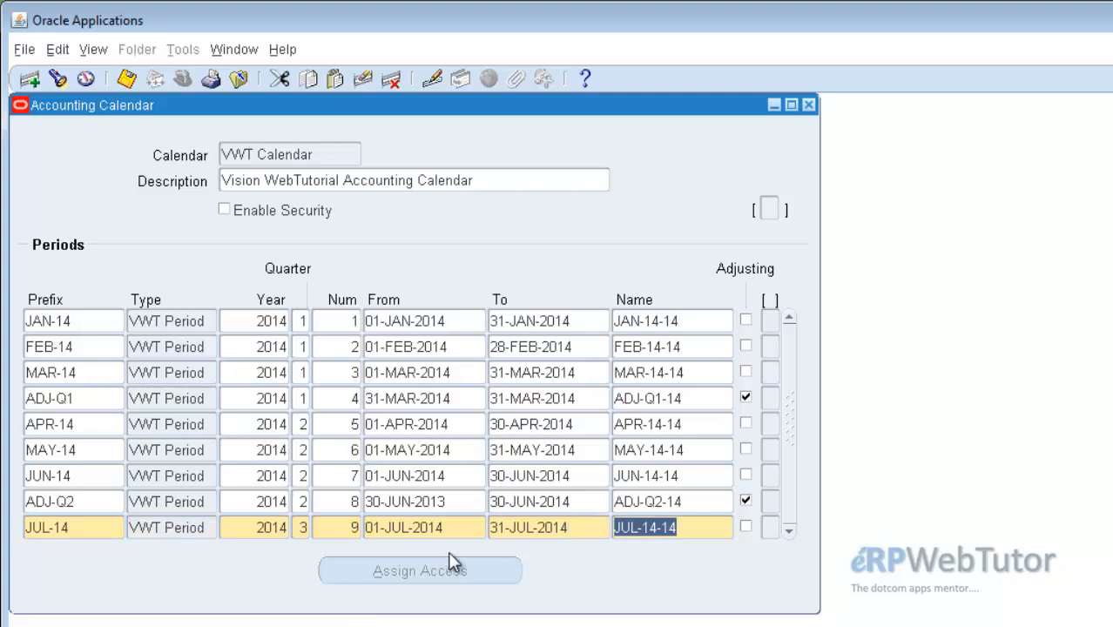
Step: Correct the start date of the ADJ-Q2 period to 30-JUN-2014
{"action": "left_click", "coordinate": [465, 514]}
{"action": "left_click", "coordinate": [464, 503]}
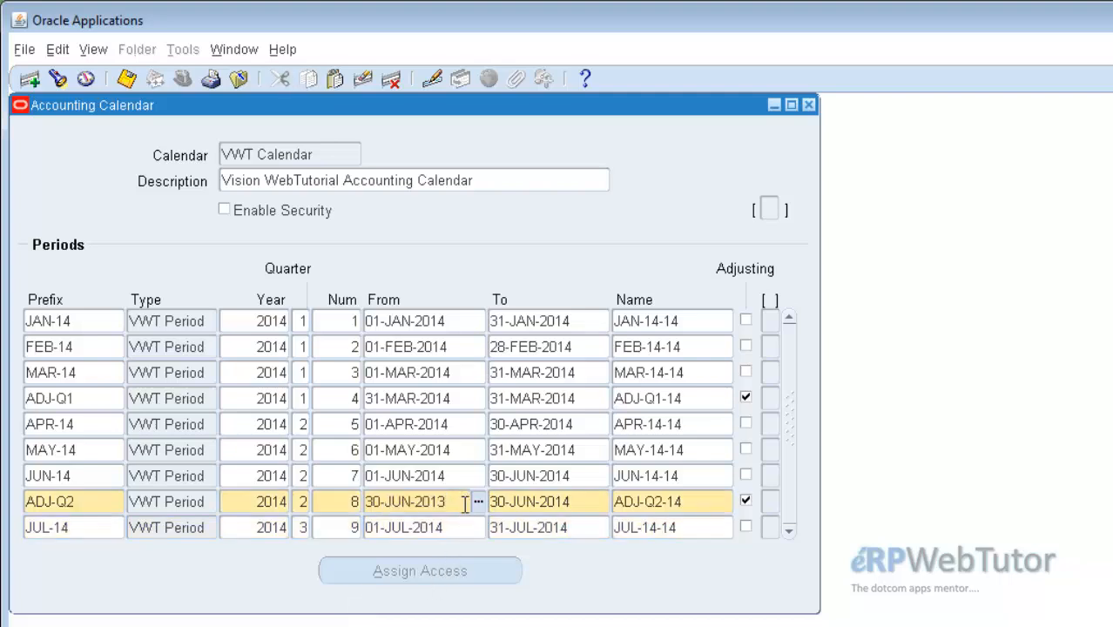
{"action": "key", "text": "BackSpace"}
{"action": "type", "text": "4"}
{"action": "key", "text": "Tab"}
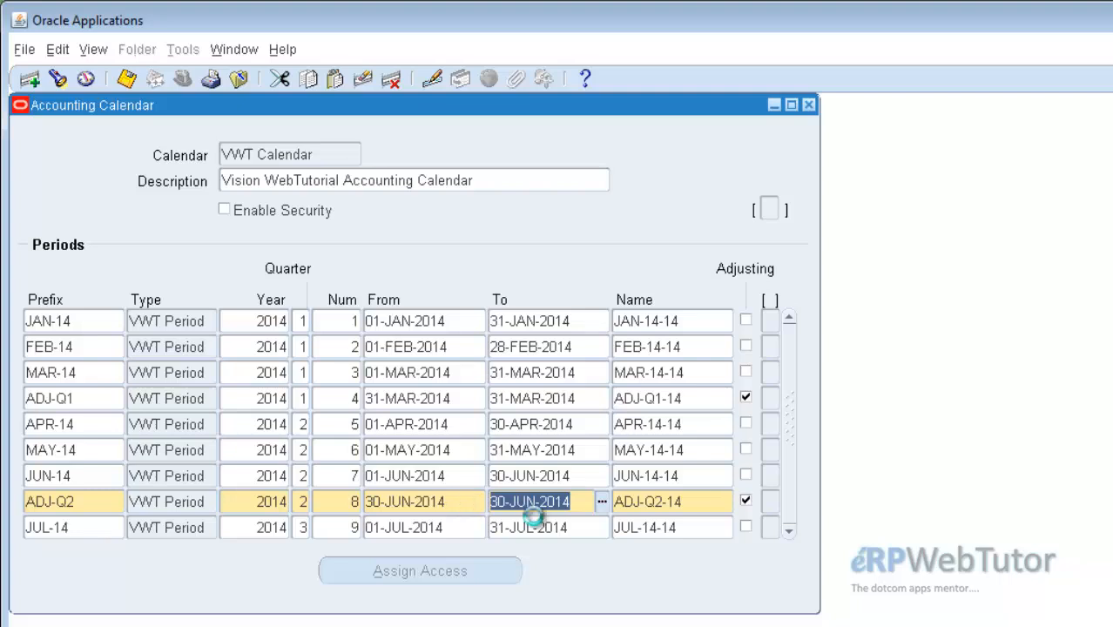
Step: Add a period with prefix AUG-14, type VWT Period, year 2014 and quarter 3 below JUL-14
{"action": "left_click", "coordinate": [455, 525]}
{"action": "key", "text": "Down"}
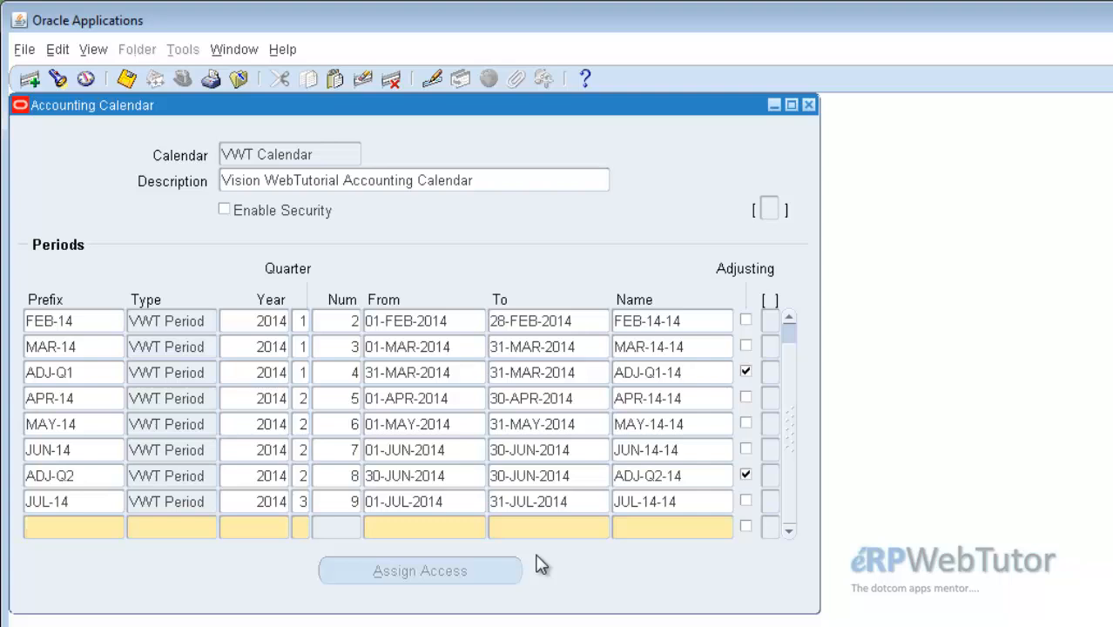
{"action": "type", "text": "AUG-14"}
{"action": "key", "text": "Tab"}
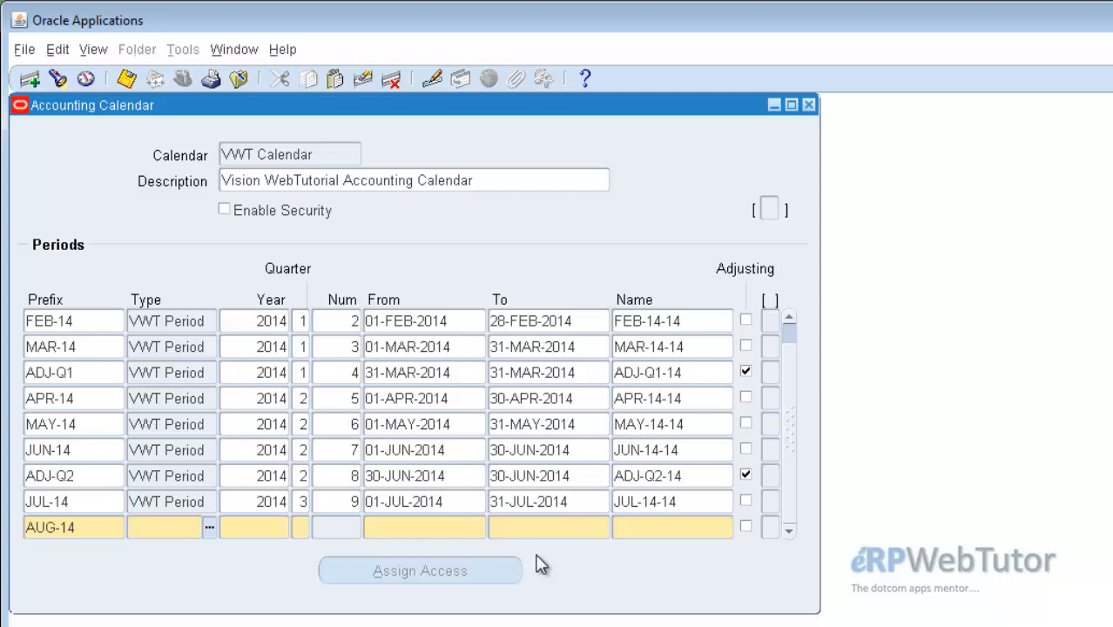
{"action": "key", "text": "shift+F5"}
{"action": "key", "text": "Tab"}
{"action": "key", "text": "shift+F5"}
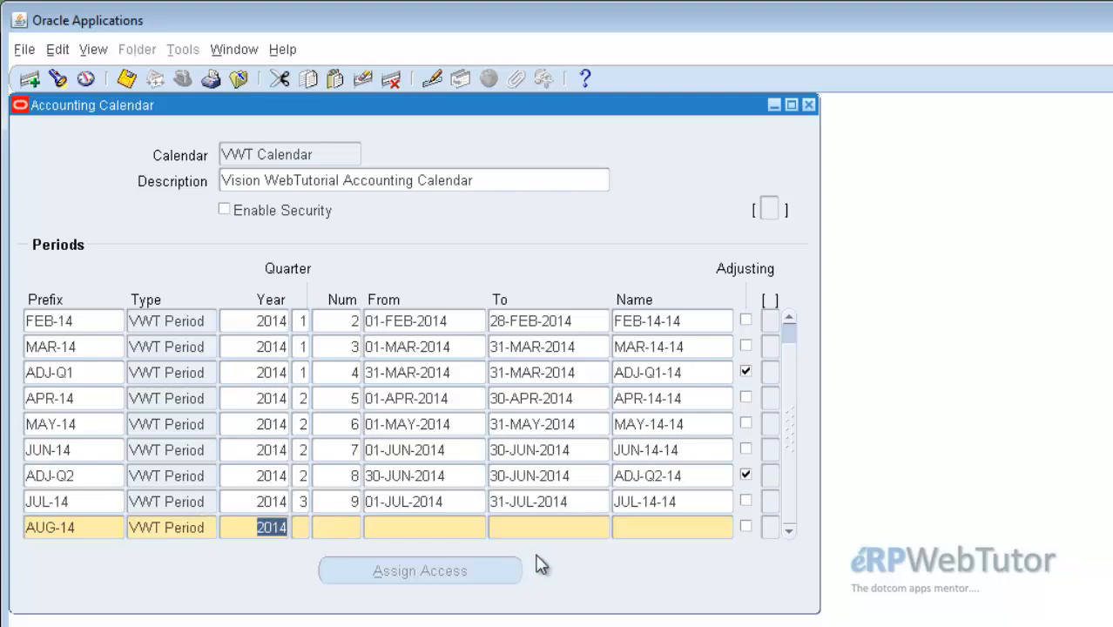
{"action": "key", "text": "Tab"}
{"action": "type", "text": "3"}
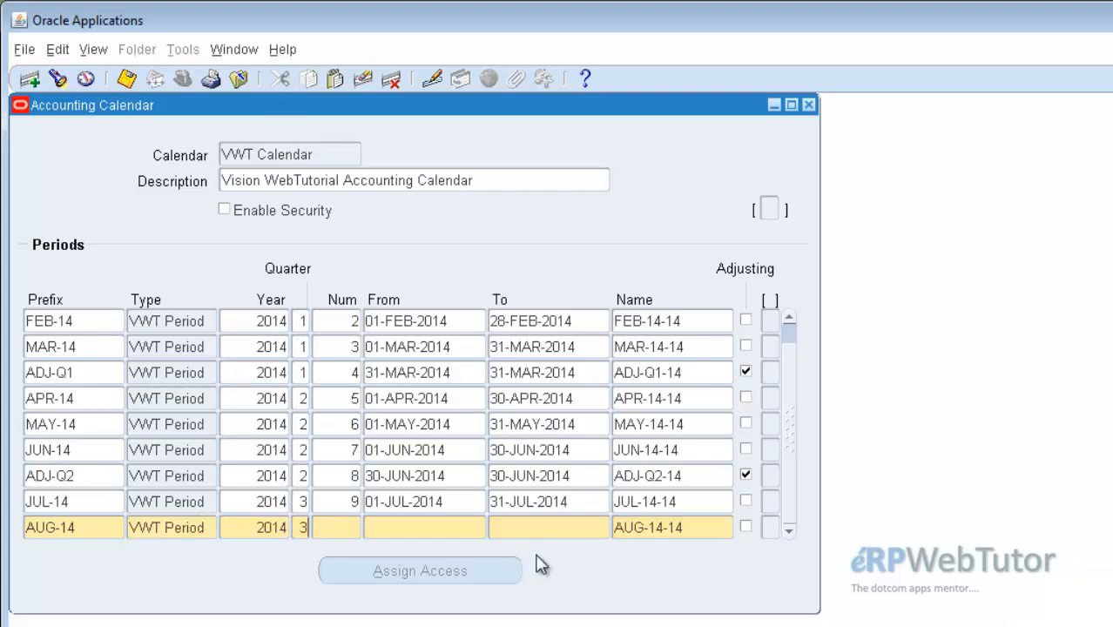
Step: Give the AUG-14 period number 10, running from 01-AUG-2014 to 31-AUG-2014
{"action": "key", "text": "Tab"}
{"action": "type", "text": "10"}
{"action": "key", "text": "Tab"}
{"action": "type", "text": "01-AUG"}
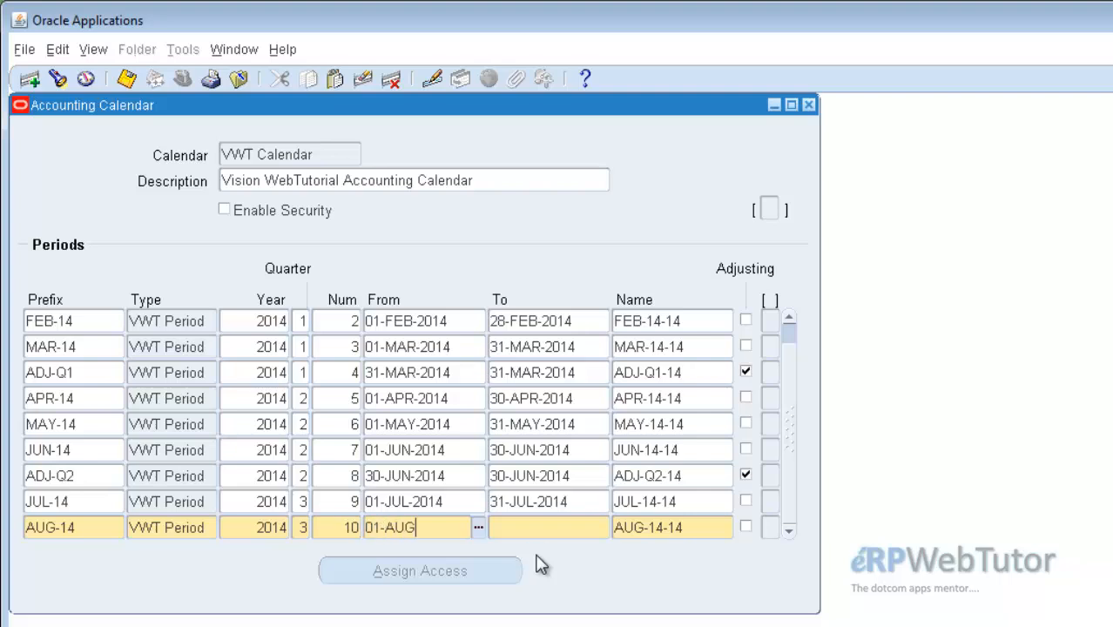
{"action": "type", "text": "-2014"}
{"action": "key", "text": "Tab"}
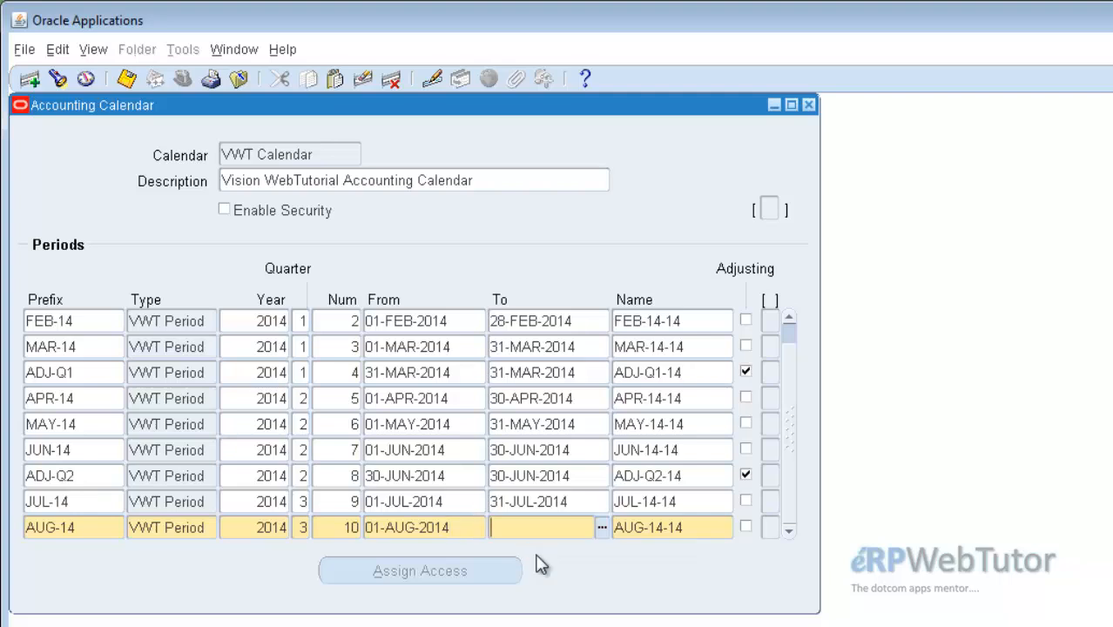
{"action": "type", "text": "31-AUG-2014"}
{"action": "key", "text": "Tab"}
Step: Add a period with prefix SEP-14, type VWT Period, year 2014 and quarter 3 below AUG-14
{"action": "key", "text": "Tab"}
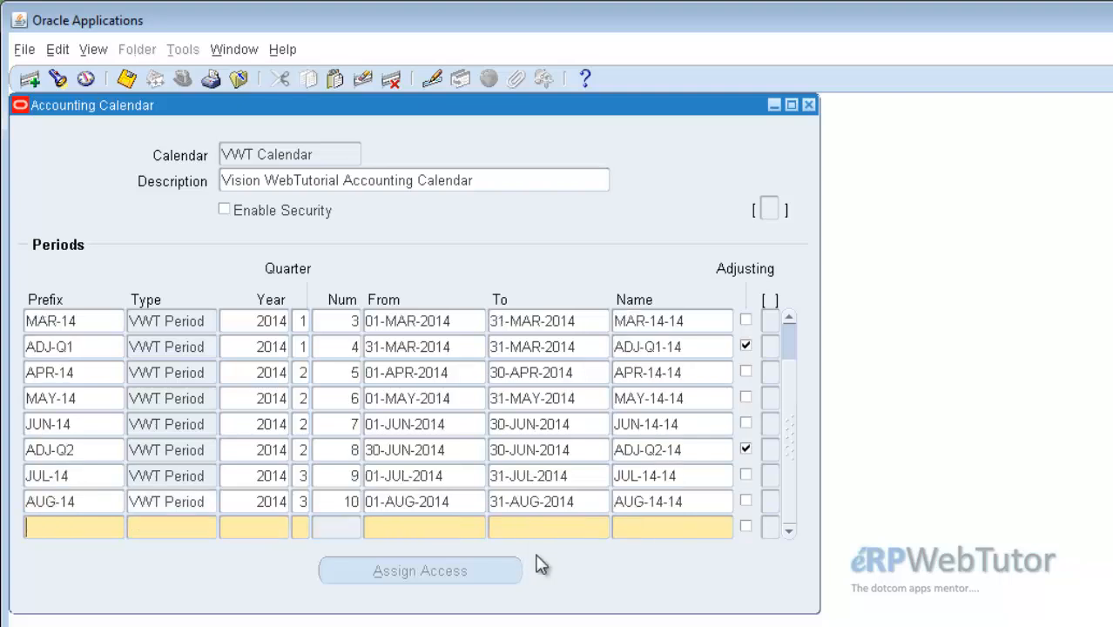
{"action": "type", "text": "SEP-14"}
{"action": "key", "text": "Tab"}
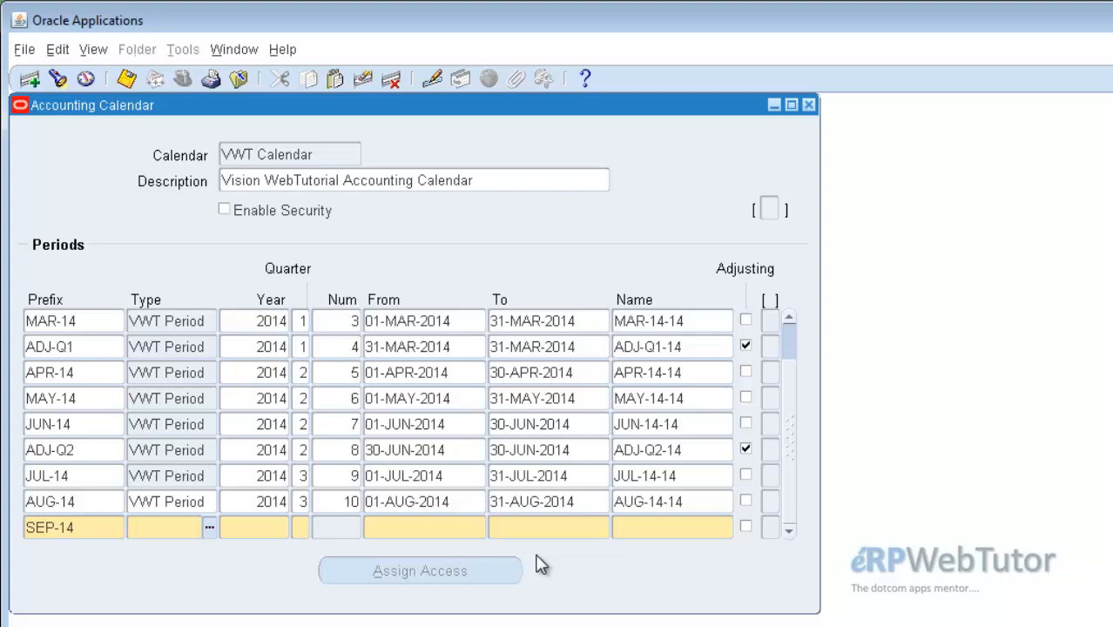
{"action": "key", "text": "shift+F5"}
{"action": "key", "text": "Tab"}
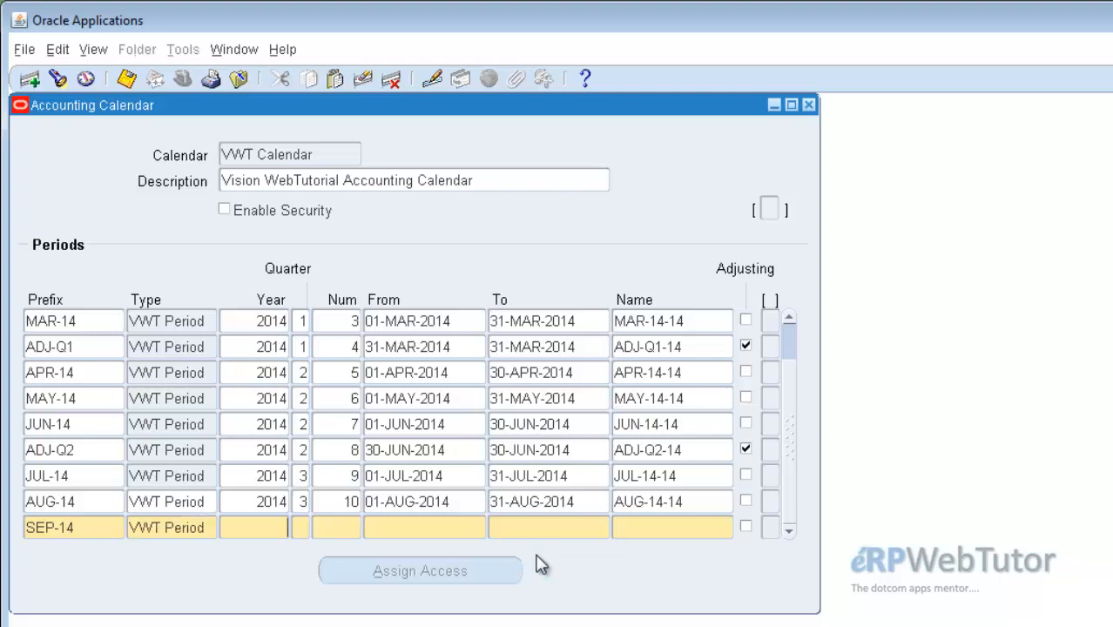
{"action": "key", "text": "shift+F5"}
{"action": "key", "text": "Tab"}
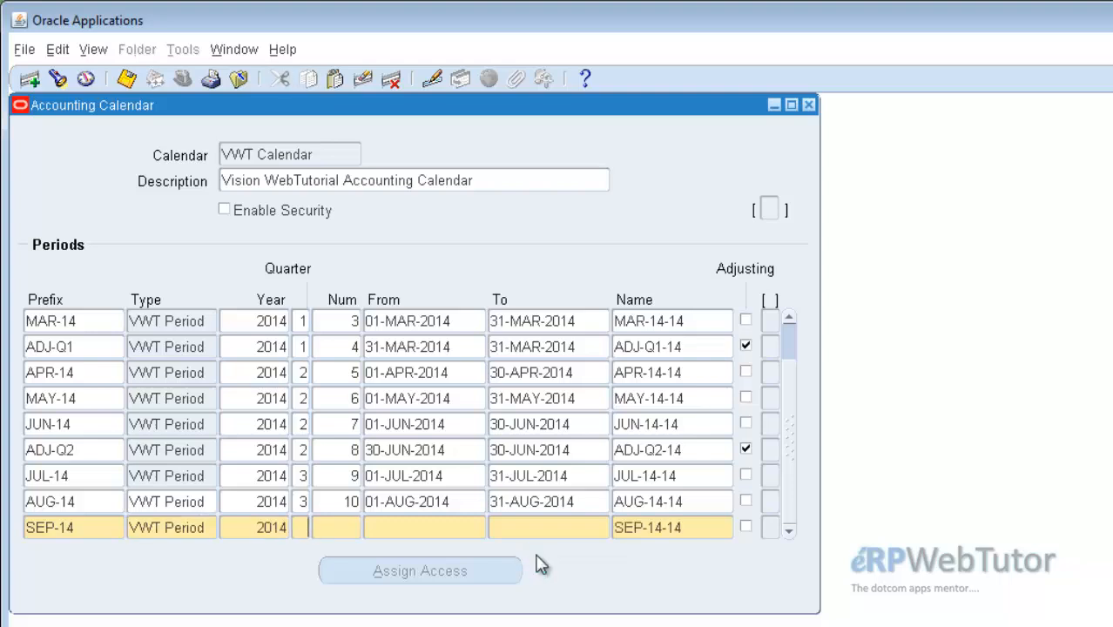
{"action": "key", "text": "shift+F5"}
{"action": "key", "text": "Tab"}
Step: Give the SEP-14 period number 11, running from 01-SEP-2014 to 30-SEP-2014
{"action": "type", "text": "11"}
{"action": "key", "text": "Tab"}
{"action": "type", "text": "01-S"}
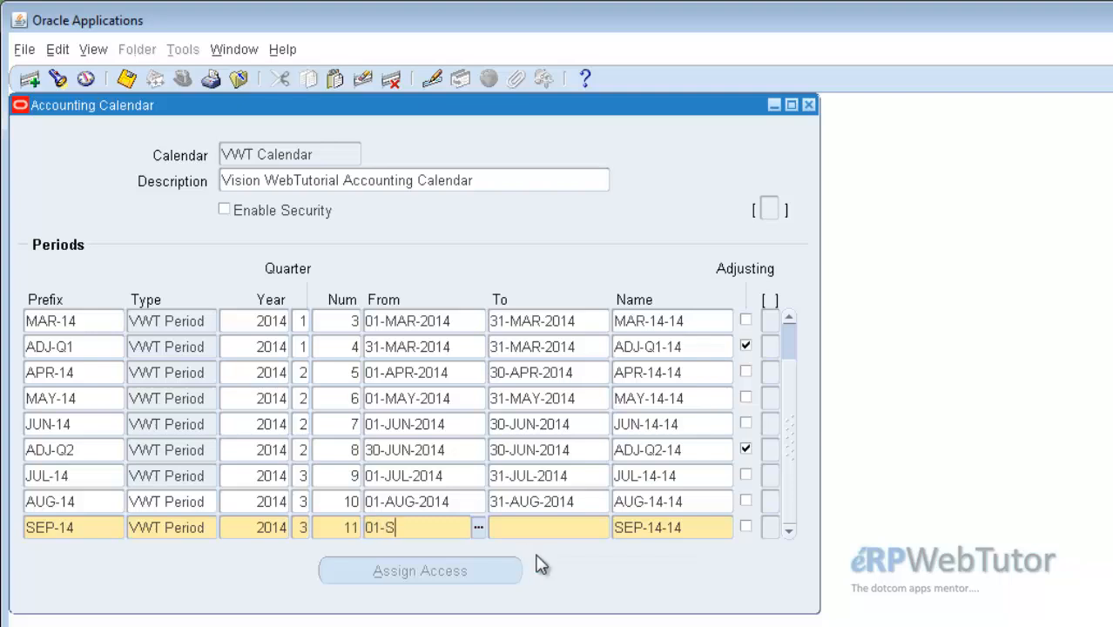
{"action": "type", "text": "EP-2014"}
{"action": "key", "text": "Tab"}
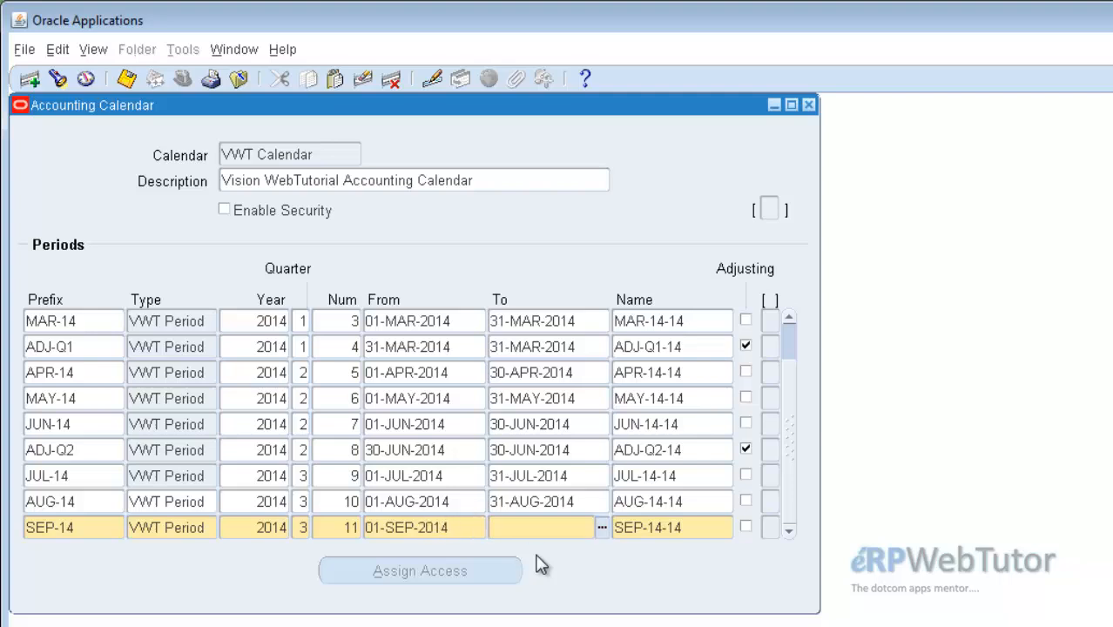
{"action": "type", "text": "30-SEP-2014"}
{"action": "key", "text": "Down"}
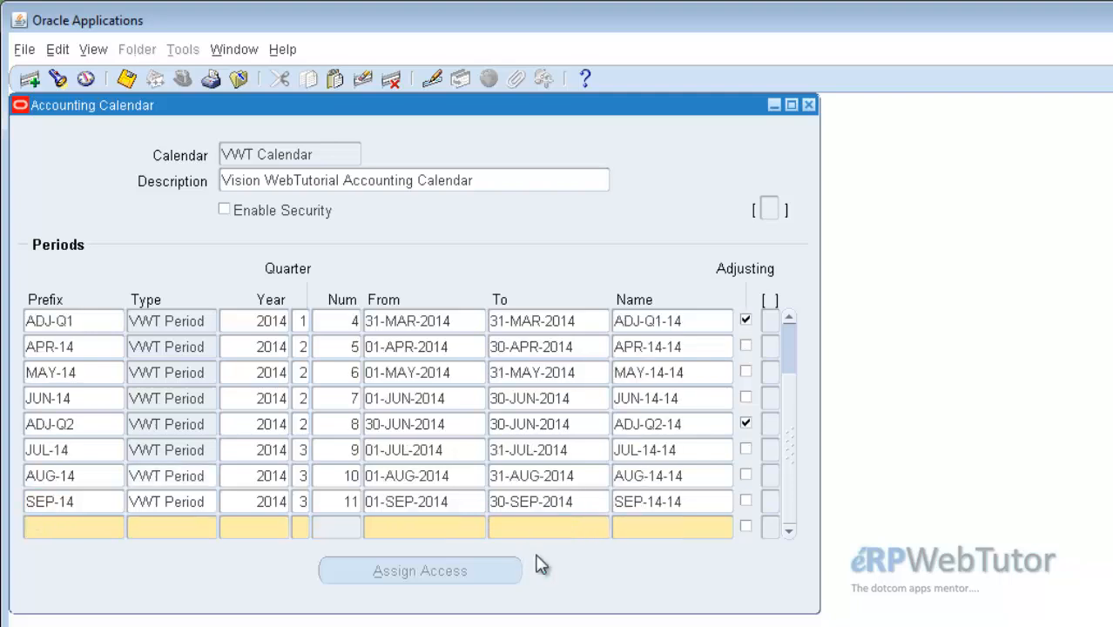
Step: Add a period with prefix ADJ-Q3, type VWT Period, year 2014 and quarter 3 below SEP-14
{"action": "type", "text": "ADJ-Q3"}
{"action": "key", "text": "Tab"}
{"action": "type", "text": "V"}
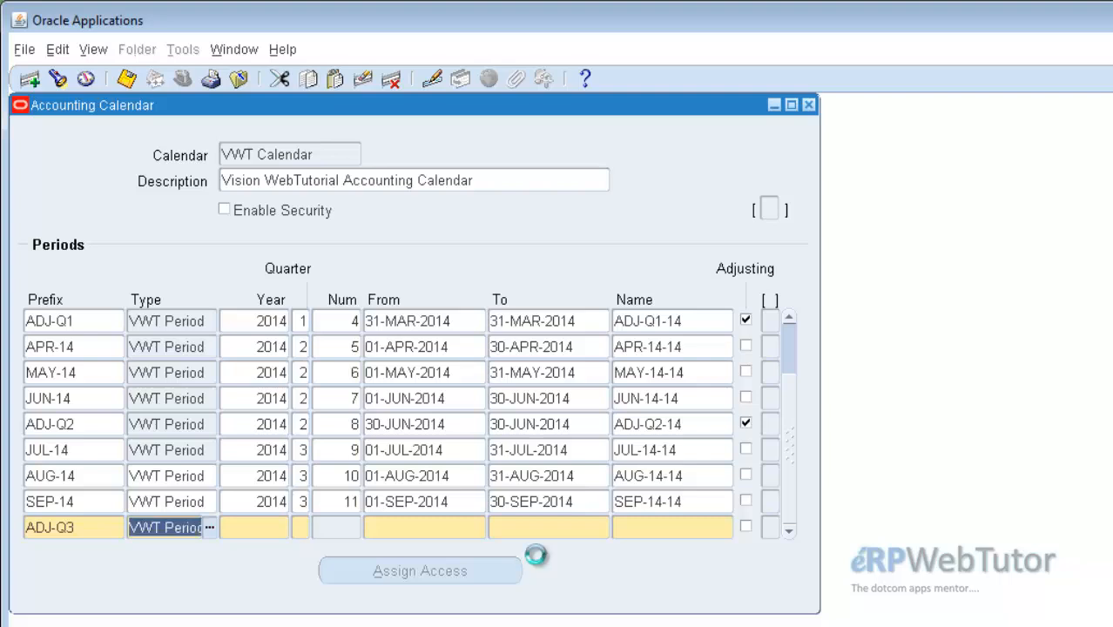
{"action": "key", "text": "Tab"}
{"action": "key", "text": "Tab"}
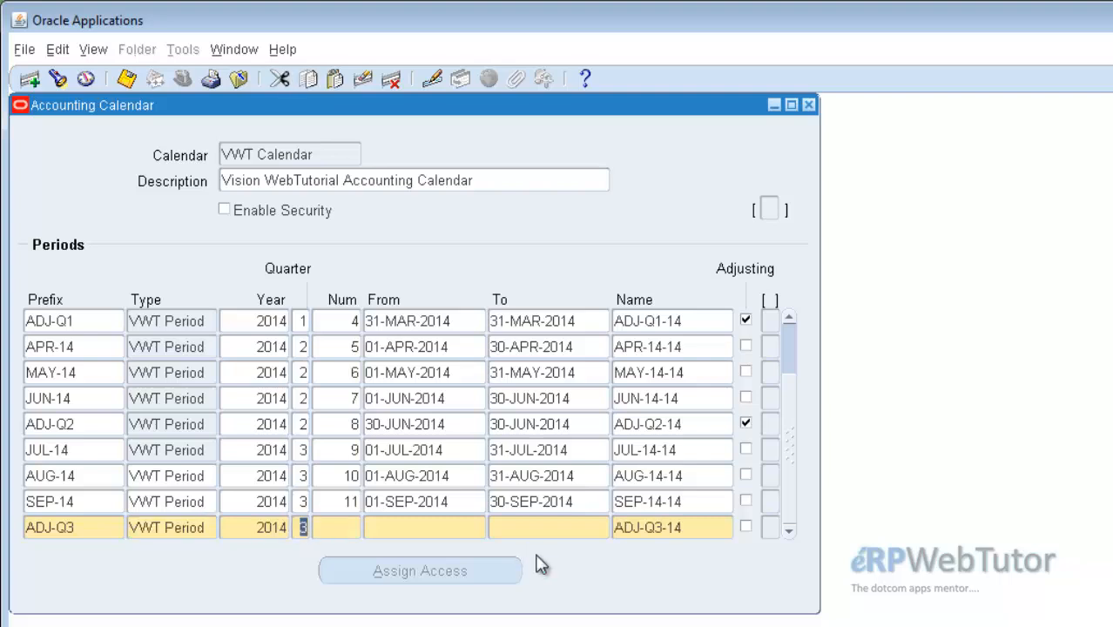
{"action": "type", "text": "3"}
{"action": "key", "text": "Tab"}
Step: Give the ADJ-Q3 period number 12 with start and end date 30-SEP-2014, and mark it as adjusting
{"action": "type", "text": "12"}
{"action": "key", "text": "Tab"}
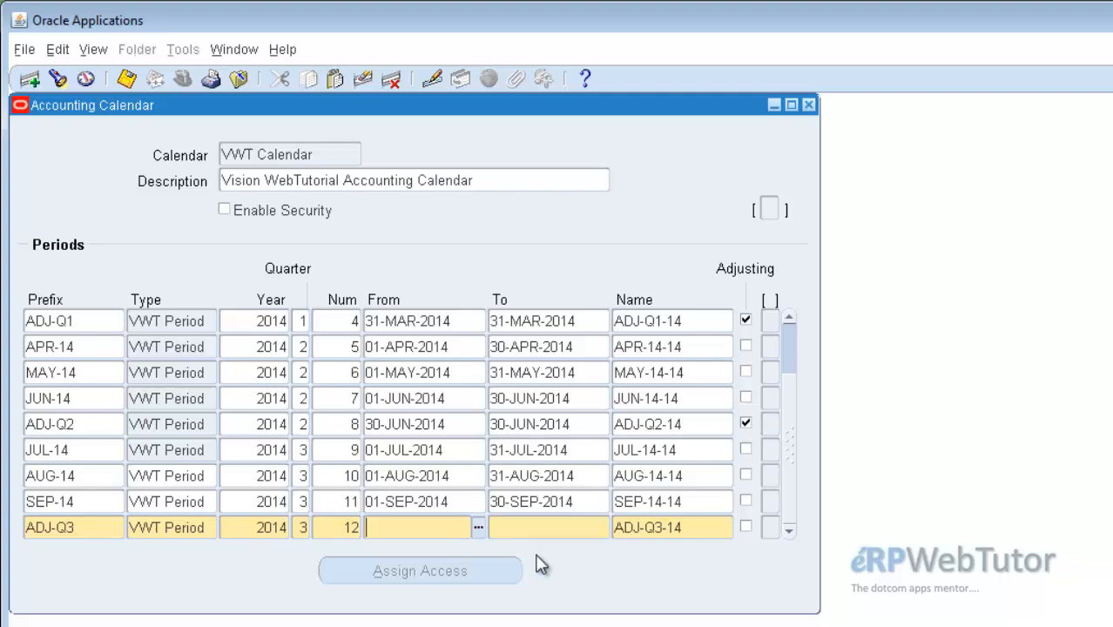
{"action": "type", "text": "30-SEP-2014"}
{"action": "key", "text": "Tab"}
{"action": "type", "text": "30-"}
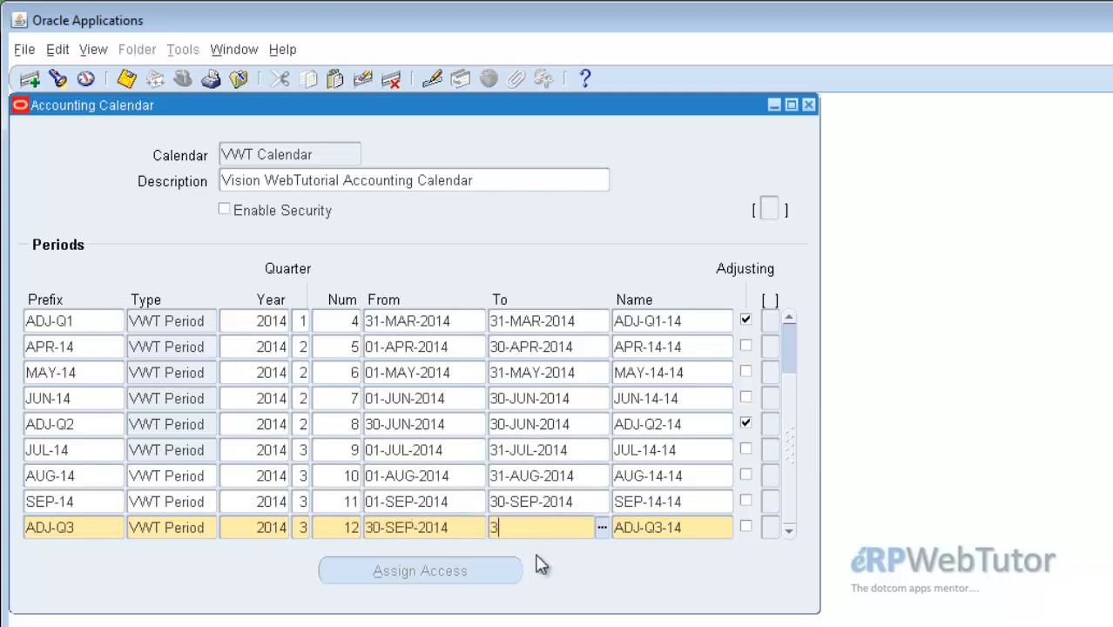
{"action": "type", "text": "SEP-2014"}
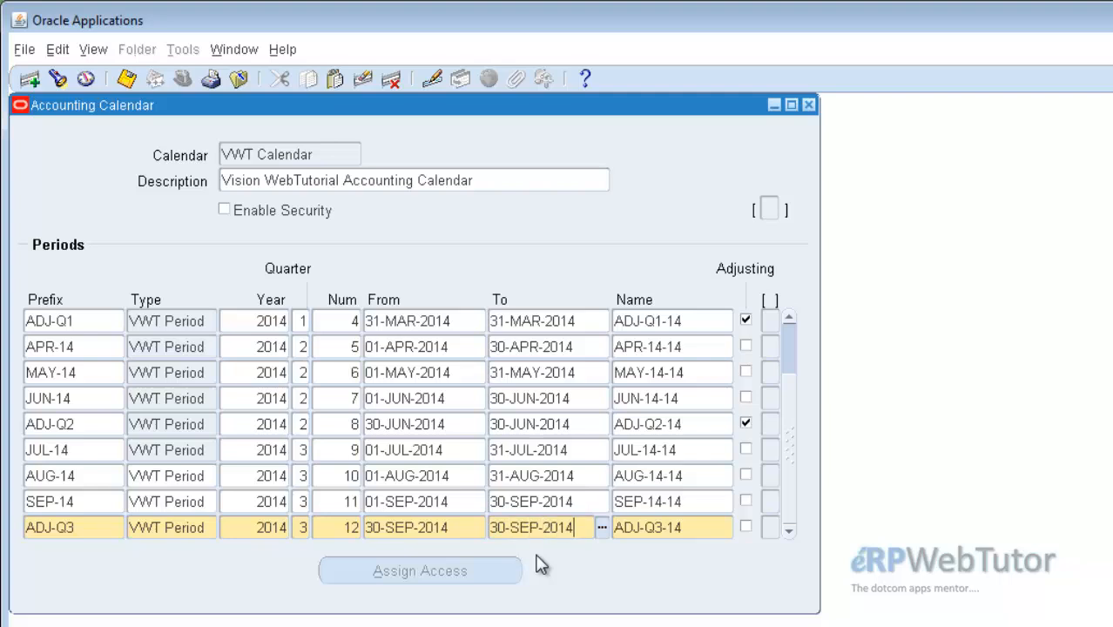
{"action": "key", "text": "Tab"}
{"action": "key", "text": "Tab"}
{"action": "key", "text": "space"}
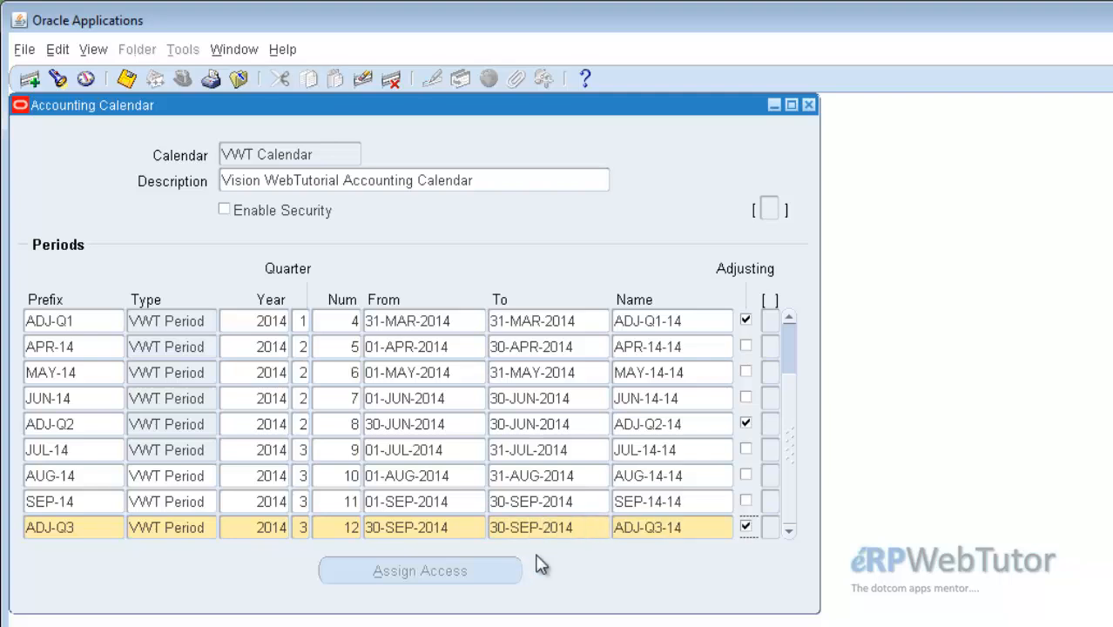
Step: Add a period with prefix OCT-14, type VWT Period, year 2014 and quarter 4 below ADJ-Q3
{"action": "double_click", "coordinate": [94, 527]}
{"action": "key", "text": "Down"}
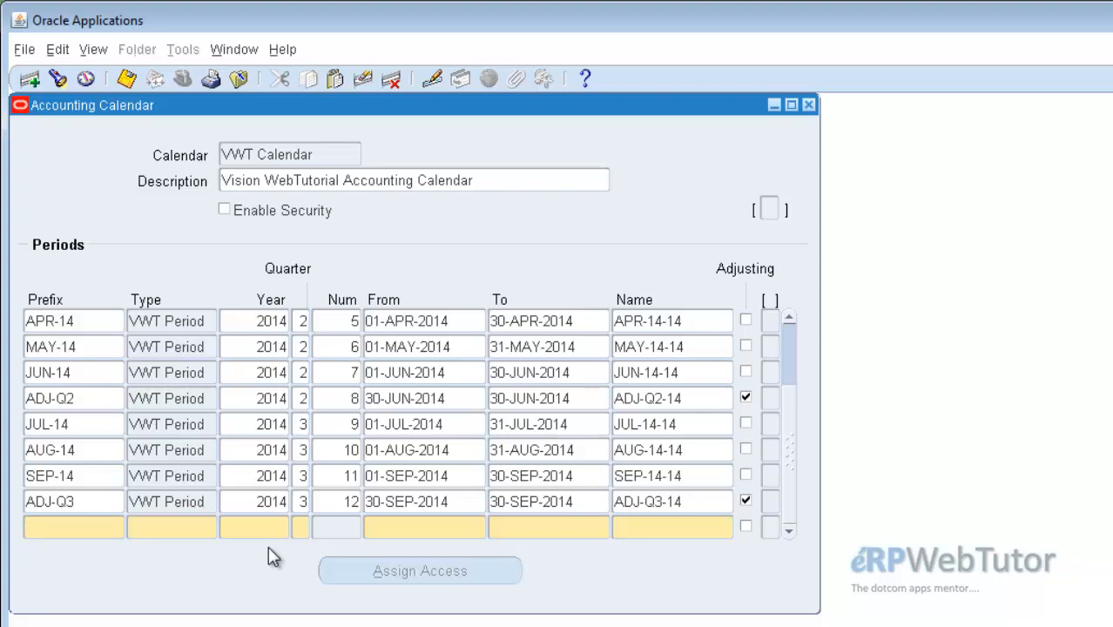
{"action": "type", "text": "OCT-14"}
{"action": "key", "text": "Tab"}
{"action": "key", "text": "Tab"}
{"action": "key", "text": "Tab"}
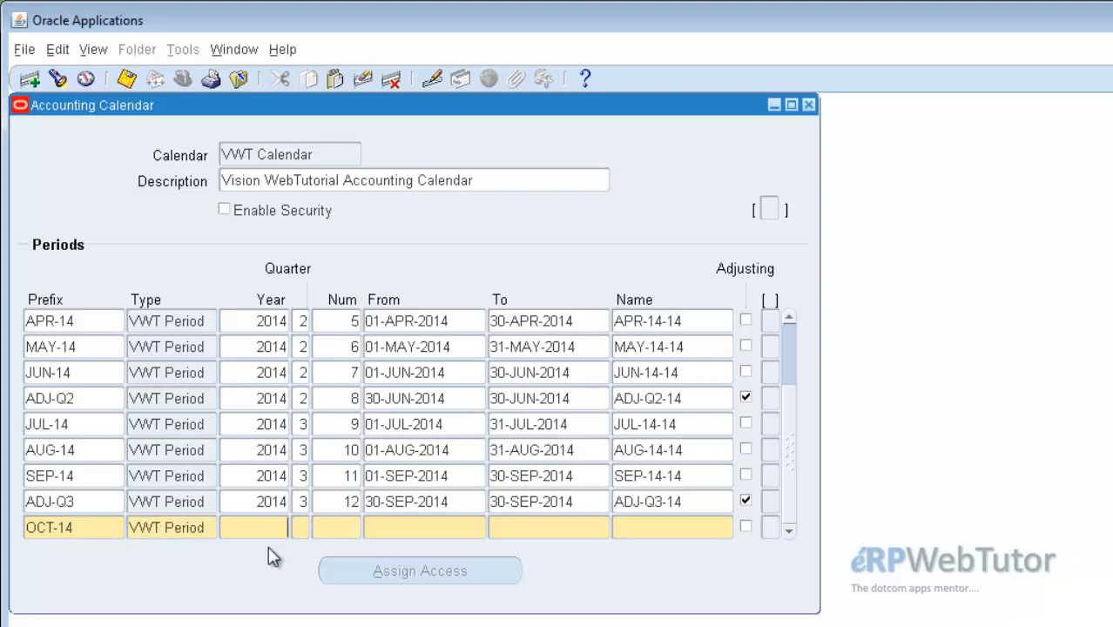
{"action": "type", "text": "4"}
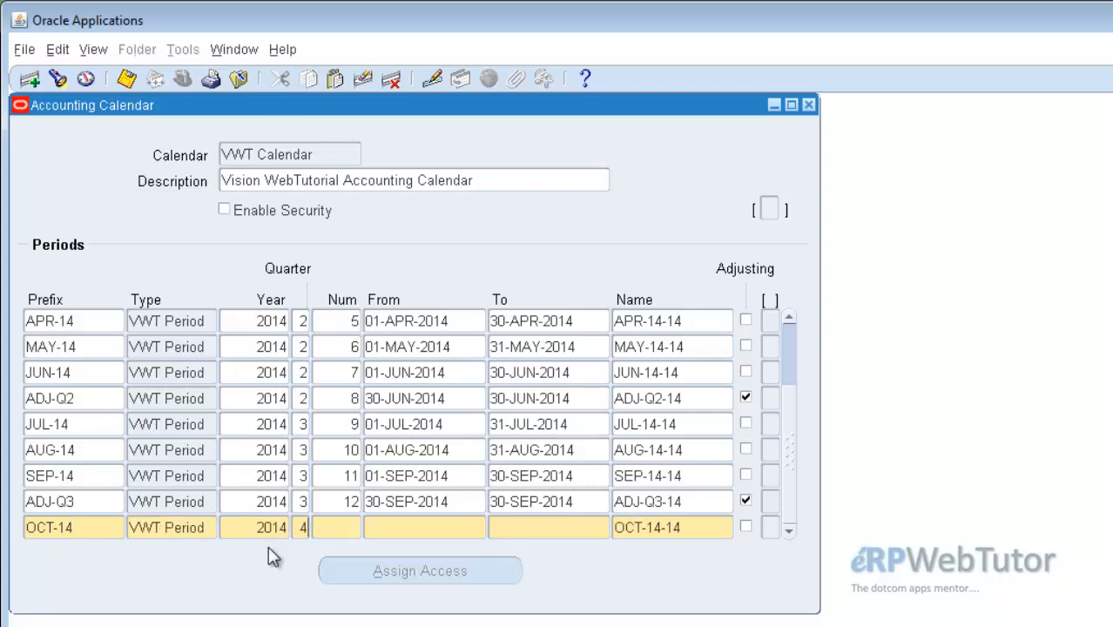
{"action": "key", "text": "Tab"}
Step: Give the OCT-14 period number 13, running from 01-OCT-2014 to 31-OCT-2014
{"action": "type", "text": "13"}
{"action": "key", "text": "Tab"}
{"action": "type", "text": "01-"}
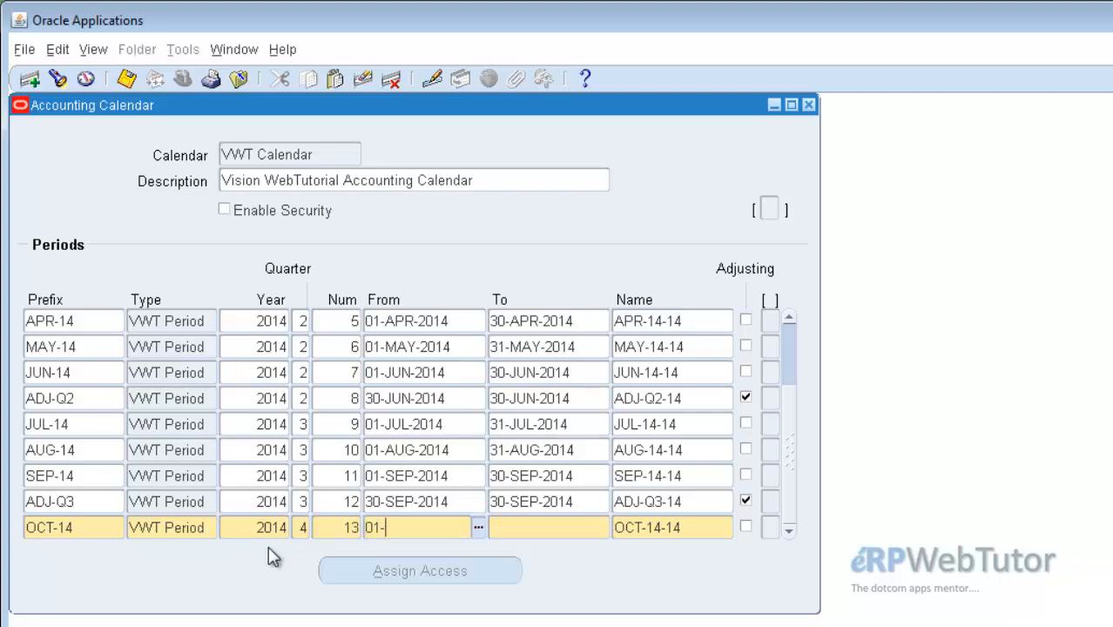
{"action": "type", "text": "OCT-2014"}
{"action": "key", "text": "Tab"}
{"action": "type", "text": "31"}
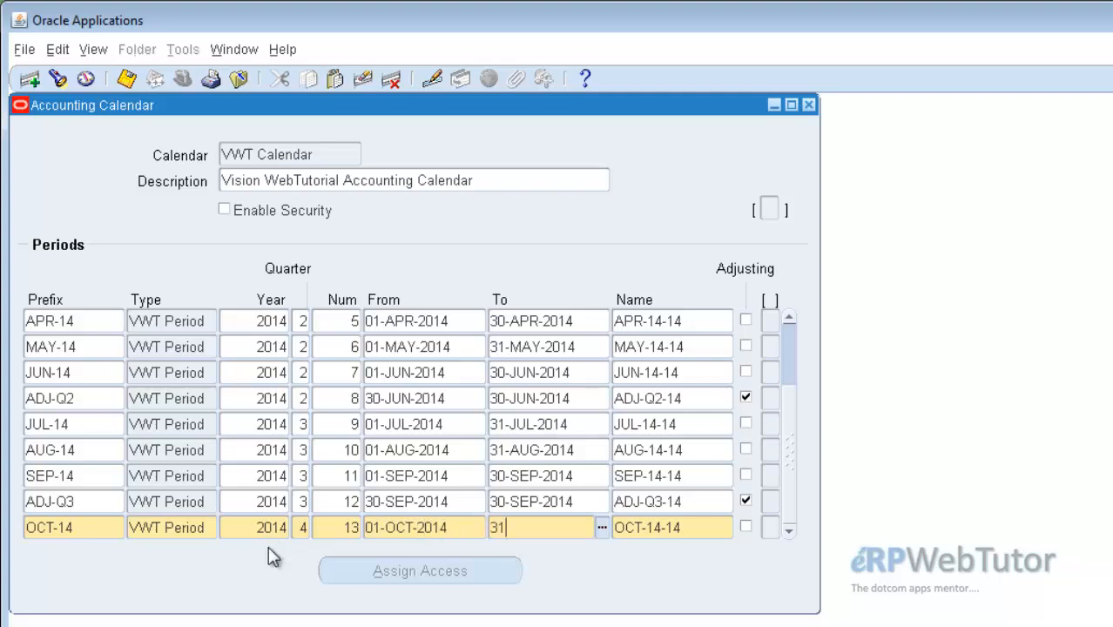
{"action": "type", "text": "-OCT-2014"}
{"action": "key", "text": "Tab"}
{"action": "key", "text": "Tab"}
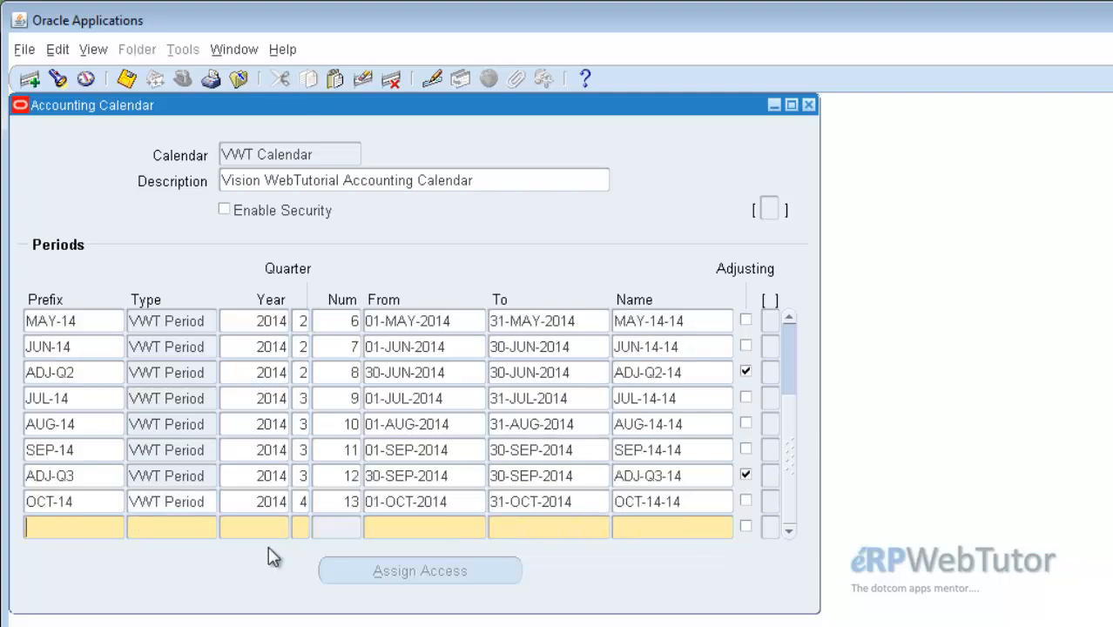
Step: Add a period with prefix NOV-14, type VWT Period, year 2014 and quarter 4 below OCT-14
{"action": "type", "text": "NOV-14"}
{"action": "key", "text": "Tab"}
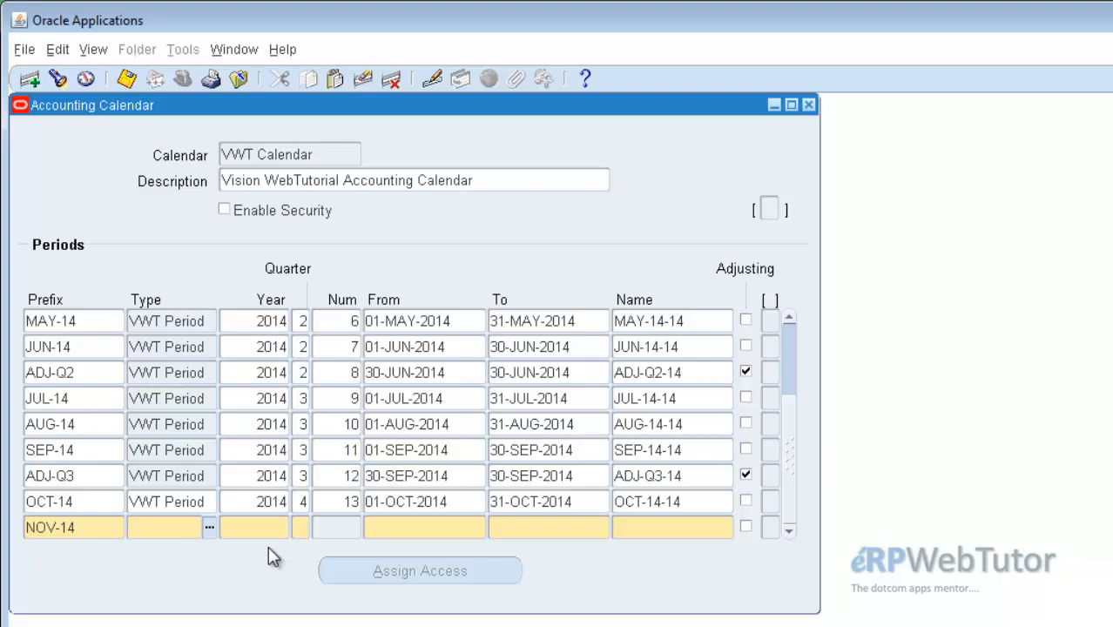
{"action": "key", "text": "Tab"}
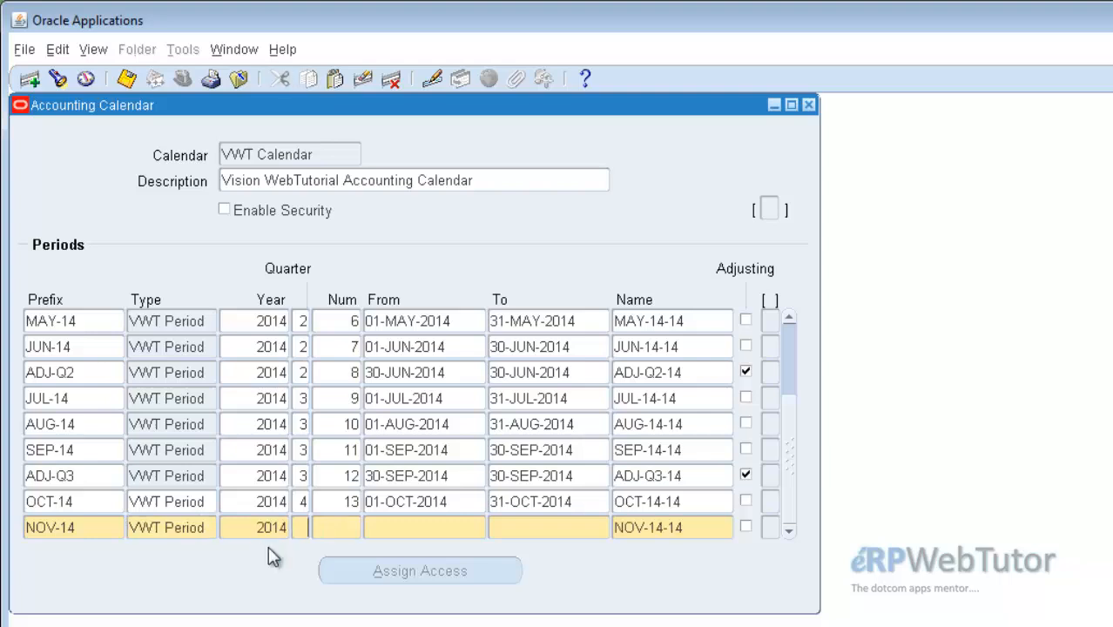
{"action": "type", "text": "4"}
{"action": "key", "text": "Tab"}
Step: Give the NOV-14 period number 14, running from 01-NOV-2014 to 30-NOV-2014
{"action": "type", "text": "14"}
{"action": "key", "text": "Tab"}
{"action": "type", "text": "01-"}
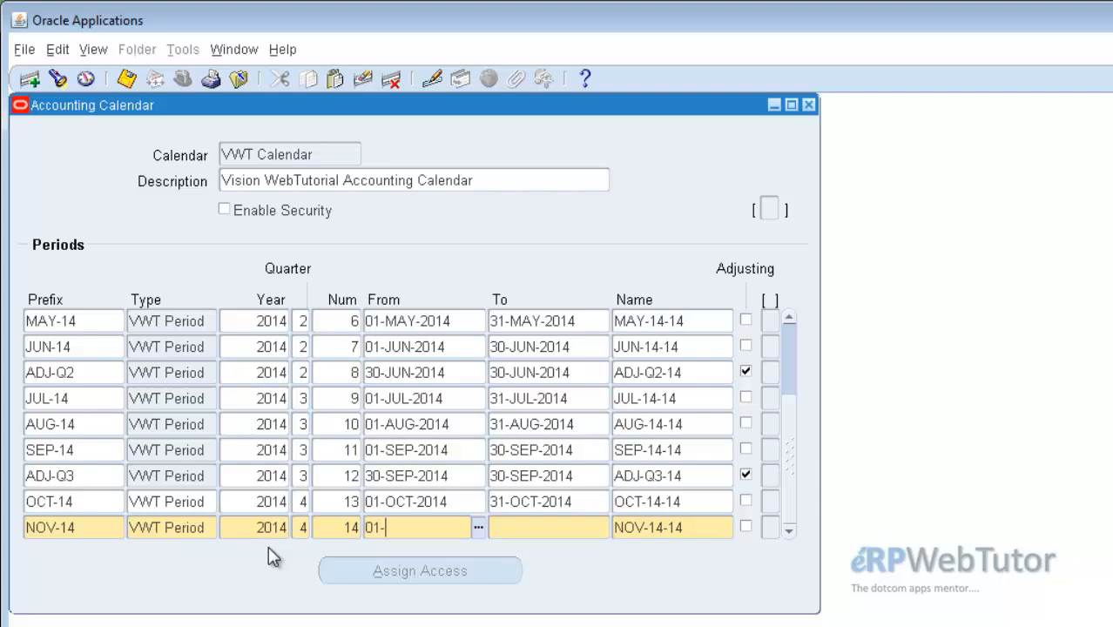
{"action": "type", "text": "NOV-2014"}
{"action": "type", "text": "30"}
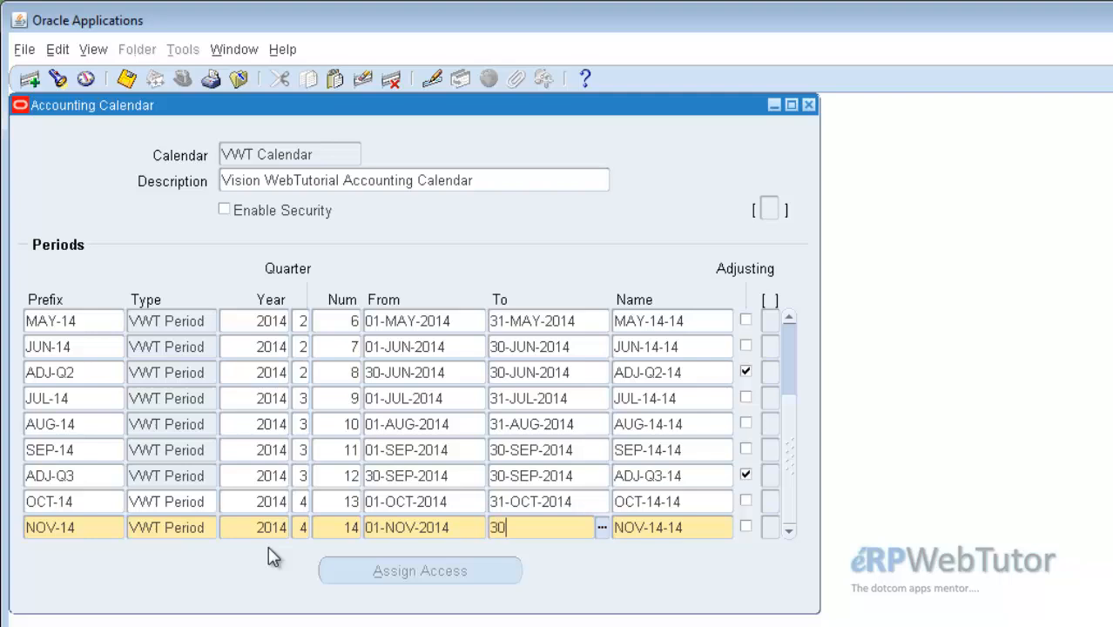
{"action": "type", "text": "-NOV-2014"}
{"action": "key", "text": "Down"}
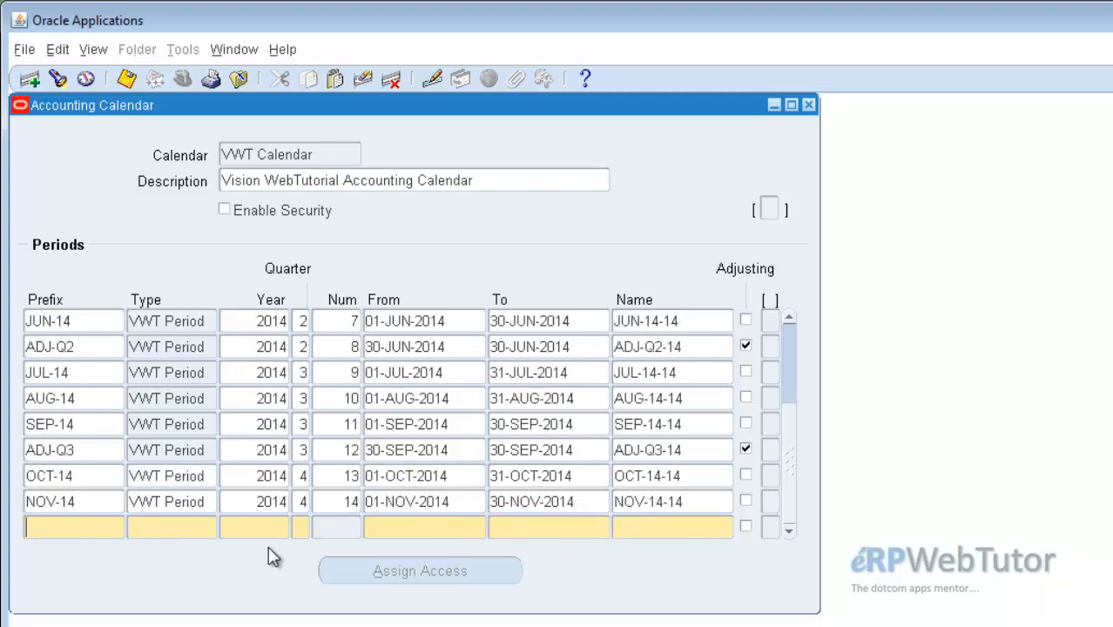
Step: Add a period with prefix DEC-14, type VWT Period, year 2014 and quarter 4 below NOV-14
{"action": "type", "text": "DEC-14"}
{"action": "key", "text": "Tab"}
{"action": "type", "text": "VWT Period"}
{"action": "key", "text": "Tab"}
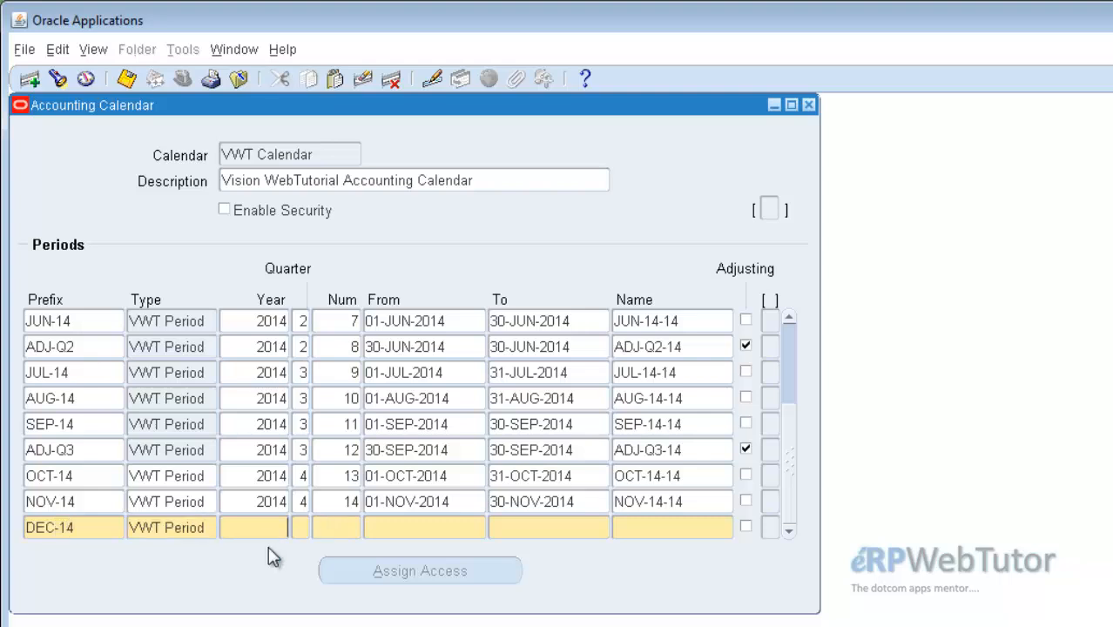
{"action": "key", "text": "Tab"}
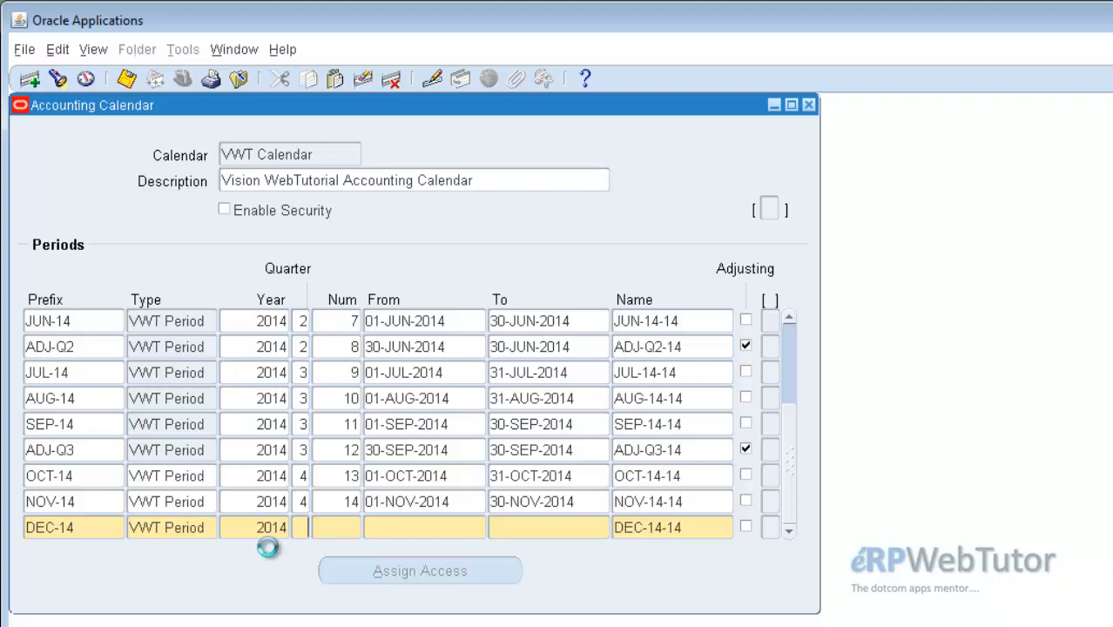
{"action": "key", "text": "Tab"}
Step: Give the DEC-14 period number 15, running from 01-DEC-2014 to 31-DEC-2014
{"action": "type", "text": "15"}
{"action": "key", "text": "Tab"}
{"action": "type", "text": "01-"}
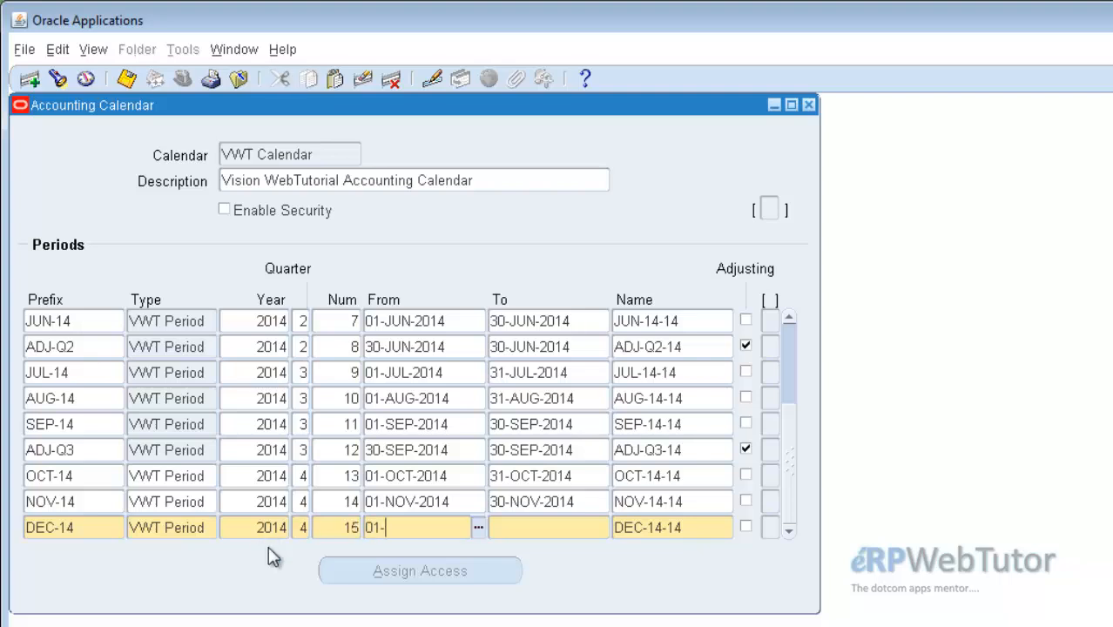
{"action": "type", "text": "DEC-2014"}
{"action": "key", "text": "Tab"}
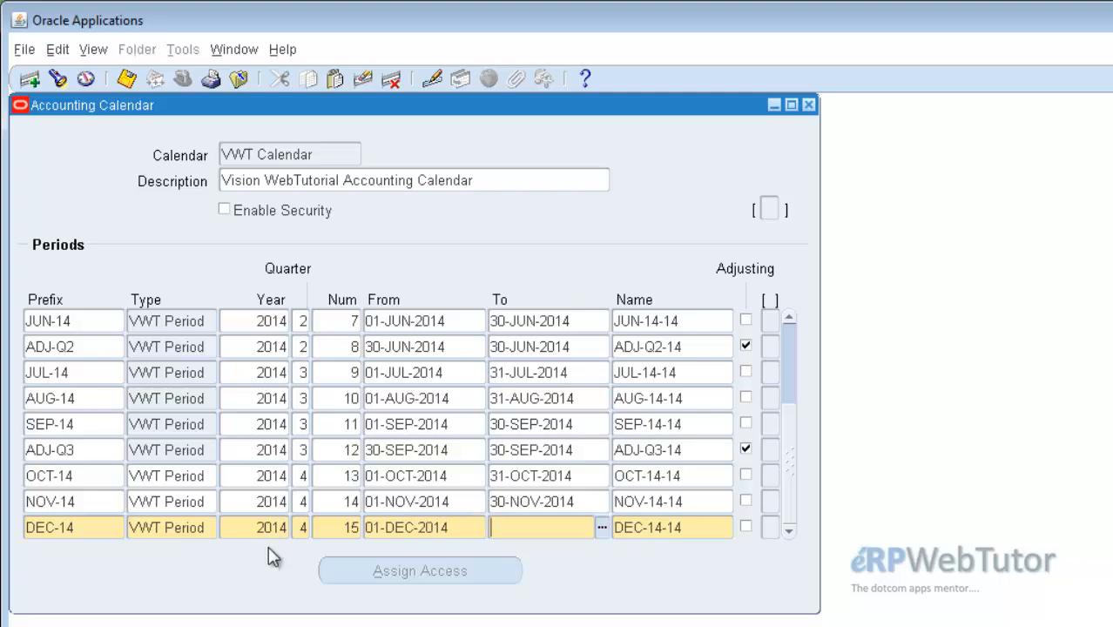
{"action": "type", "text": "31-DEC-2014"}
{"action": "key", "text": "Down"}
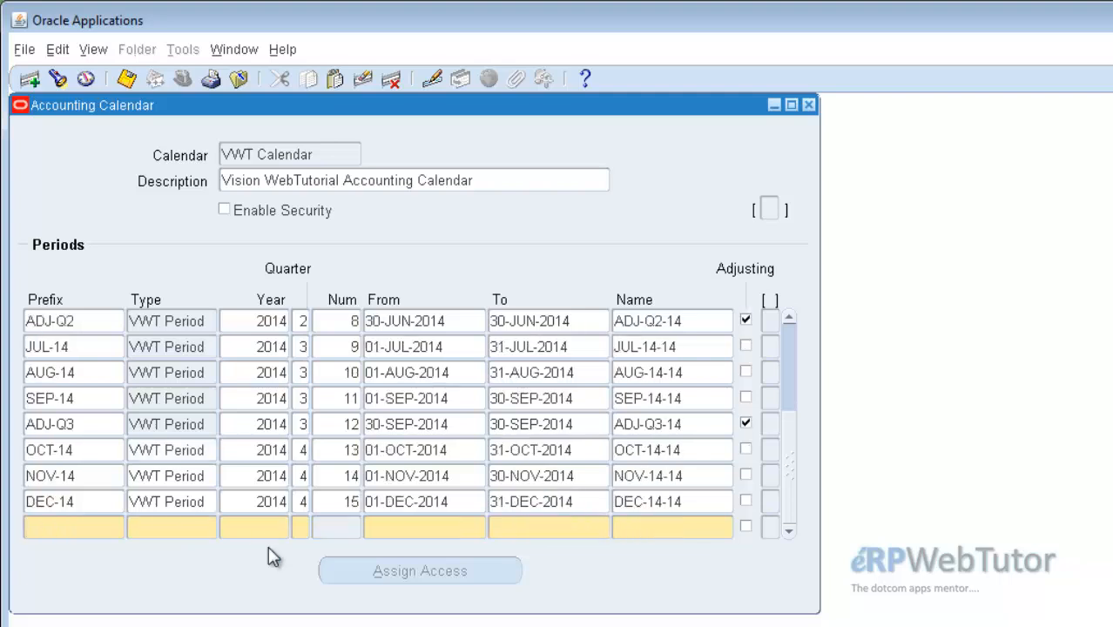
Step: Add a period with prefix ADJ-Q4, type VWT Period, year 2014 and quarter 4 below DEC-14
{"action": "type", "text": "ADJ-Q4"}
{"action": "key", "text": "Tab"}
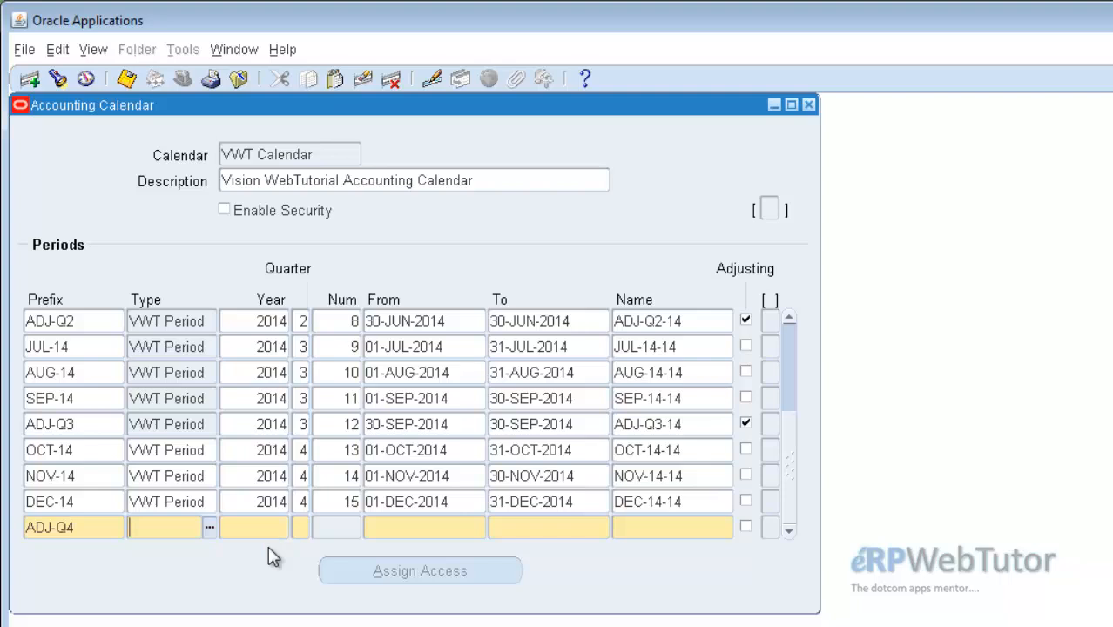
{"action": "type", "text": "VWT Period"}
{"action": "key", "text": "Tab"}
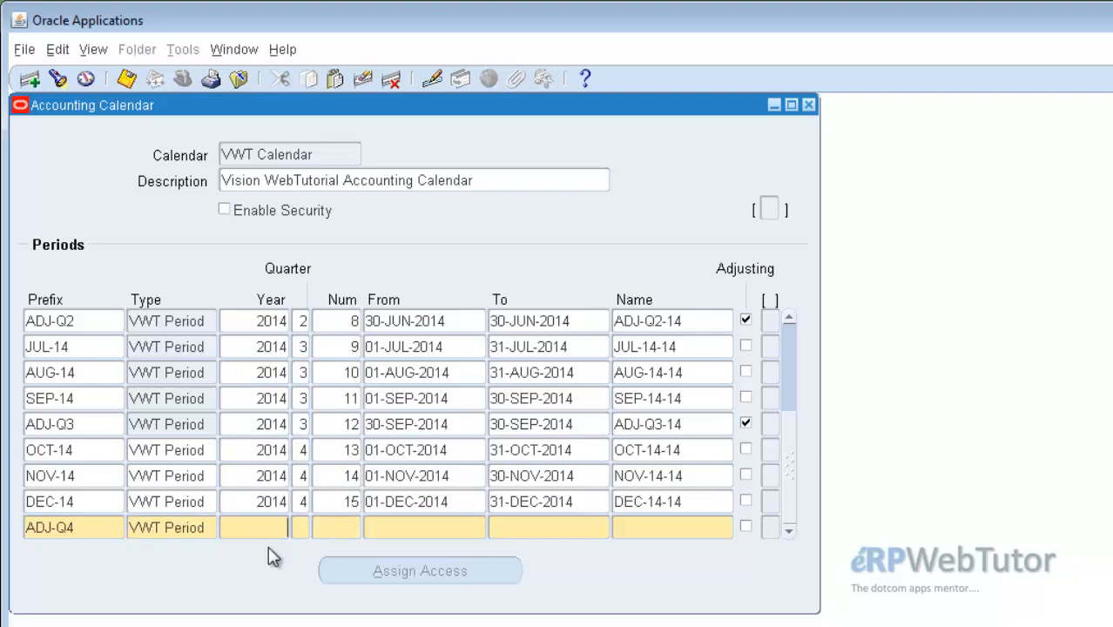
{"action": "key", "text": "Tab"}
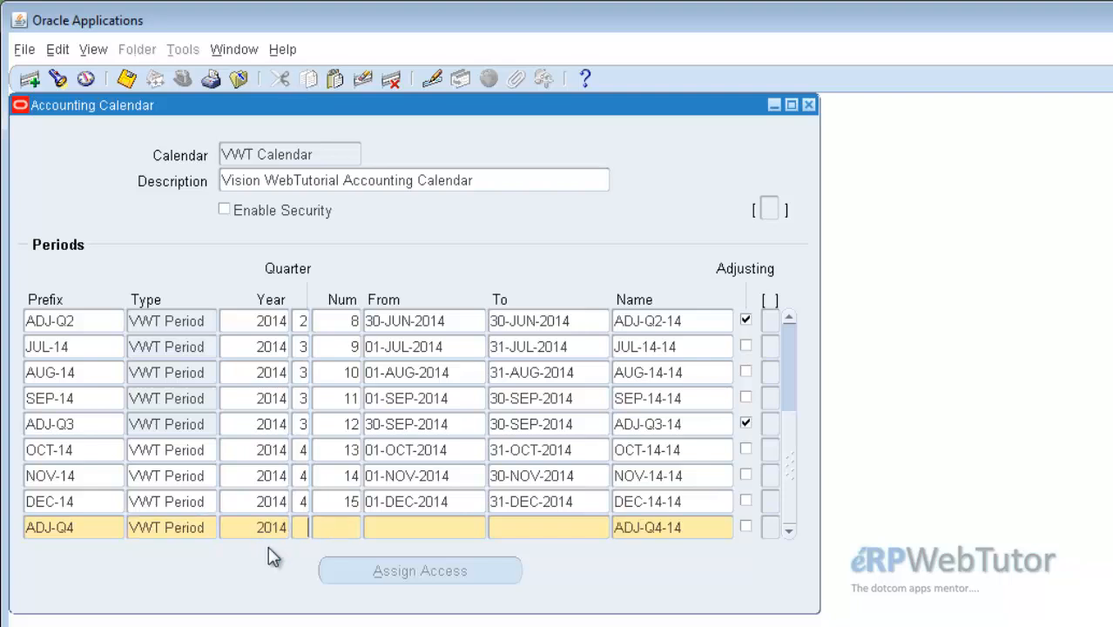
{"action": "type", "text": "4"}
{"action": "key", "text": "Tab"}
Step: Give the ADJ-Q4 period number 16 with both start and end date set to 31-DEC-2014
{"action": "type", "text": "16"}
{"action": "key", "text": "Tab"}
{"action": "type", "text": "31-DE"}
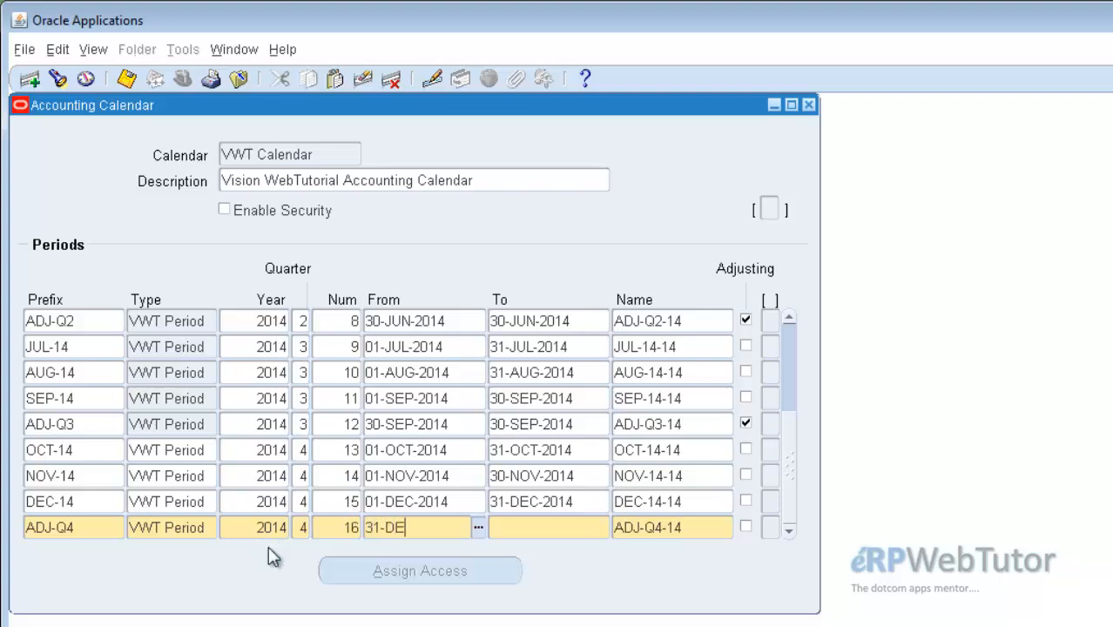
{"action": "type", "text": "C-2014"}
{"action": "key", "text": "Tab"}
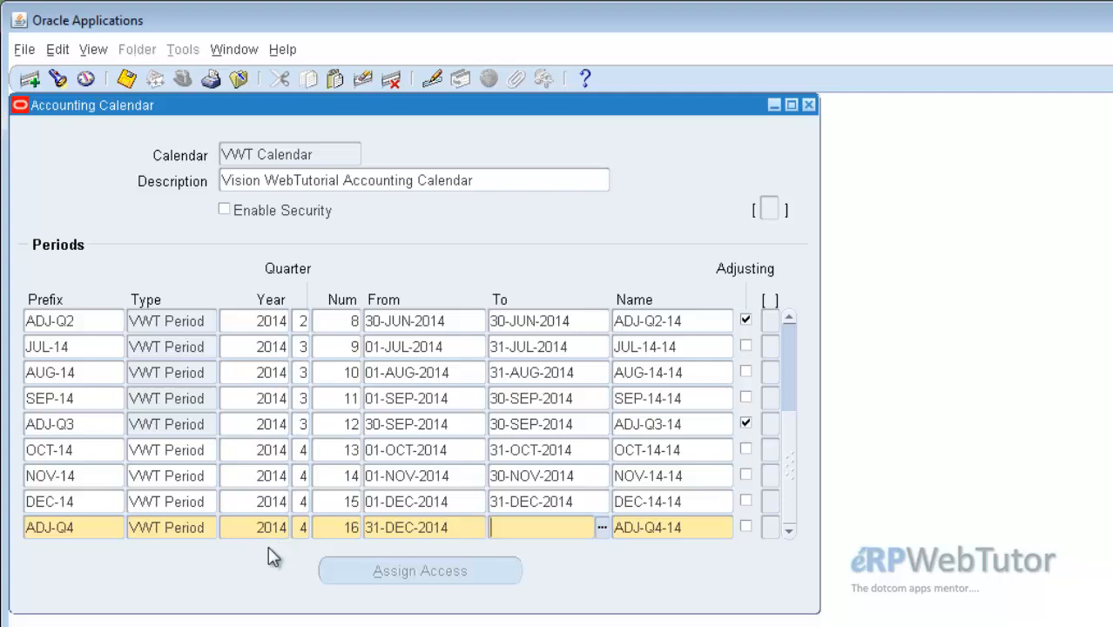
{"action": "type", "text": "31-DEC-2014"}
{"action": "key", "text": "Tab"}
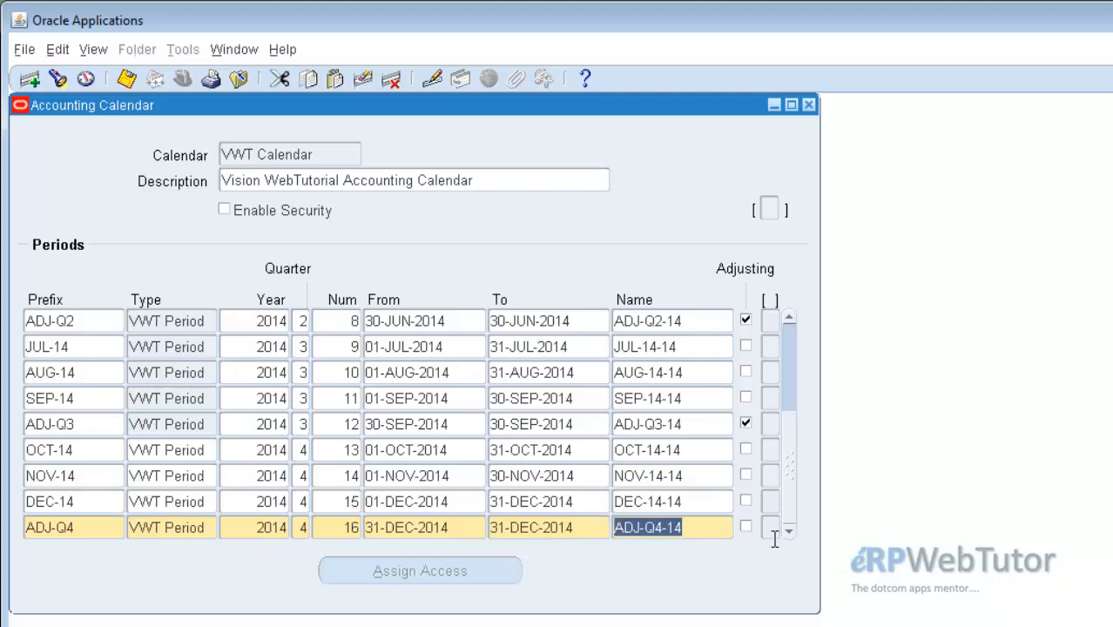
Step: Mark the ADJ-Q4 period as adjusting and save the calendar
{"action": "left_click", "coordinate": [746, 527]}
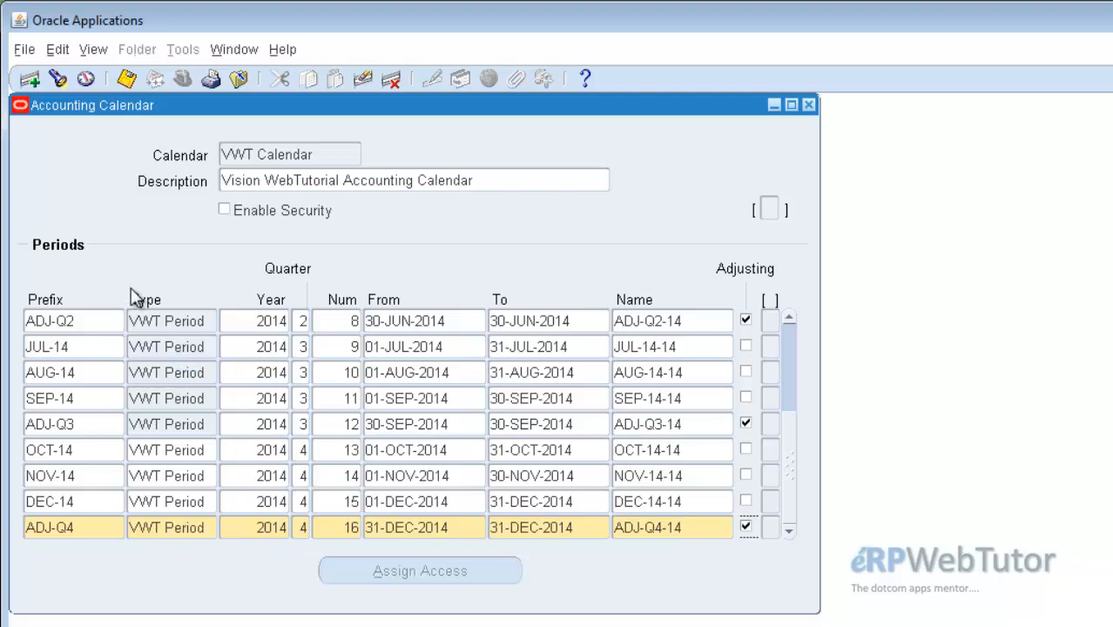
{"action": "left_click", "coordinate": [126, 78]}
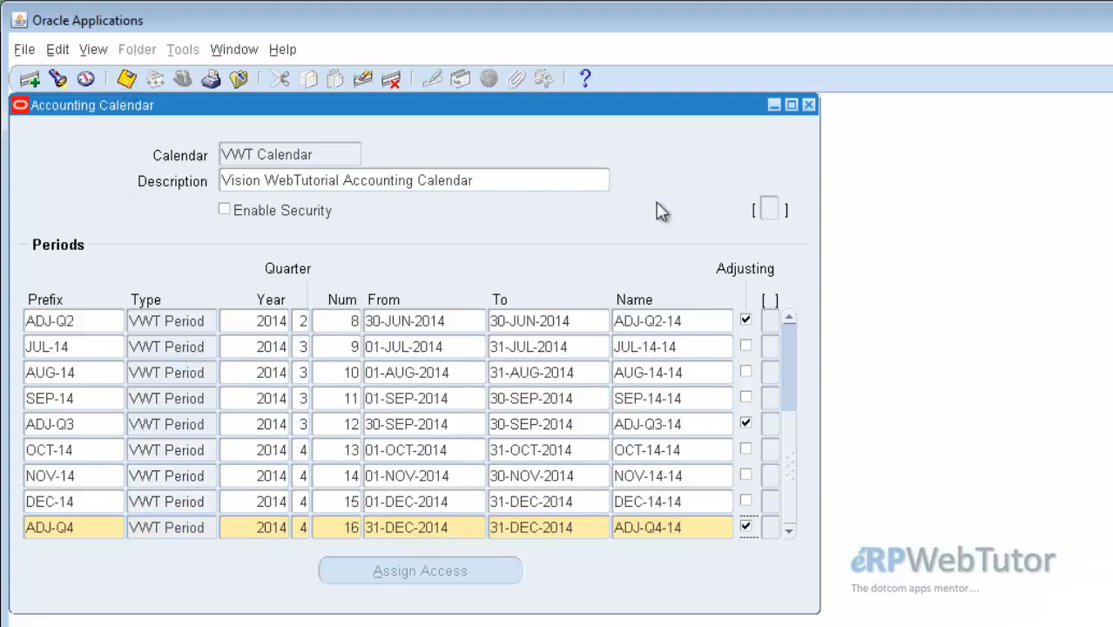
{"action": "left_click", "coordinate": [789, 331]}
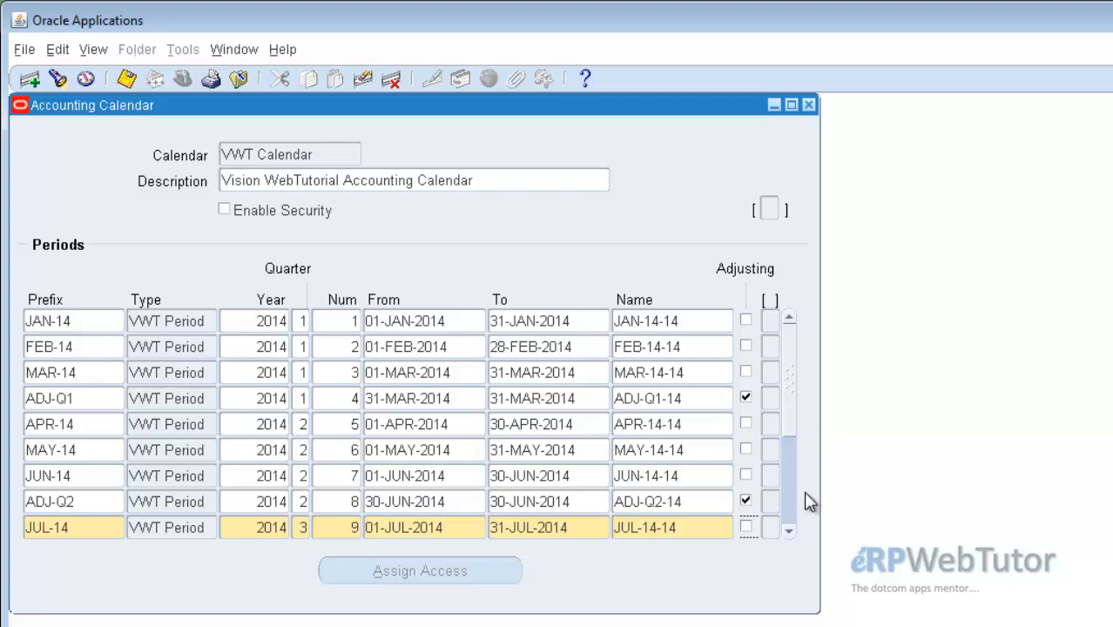
{"action": "left_click", "coordinate": [790, 510]}
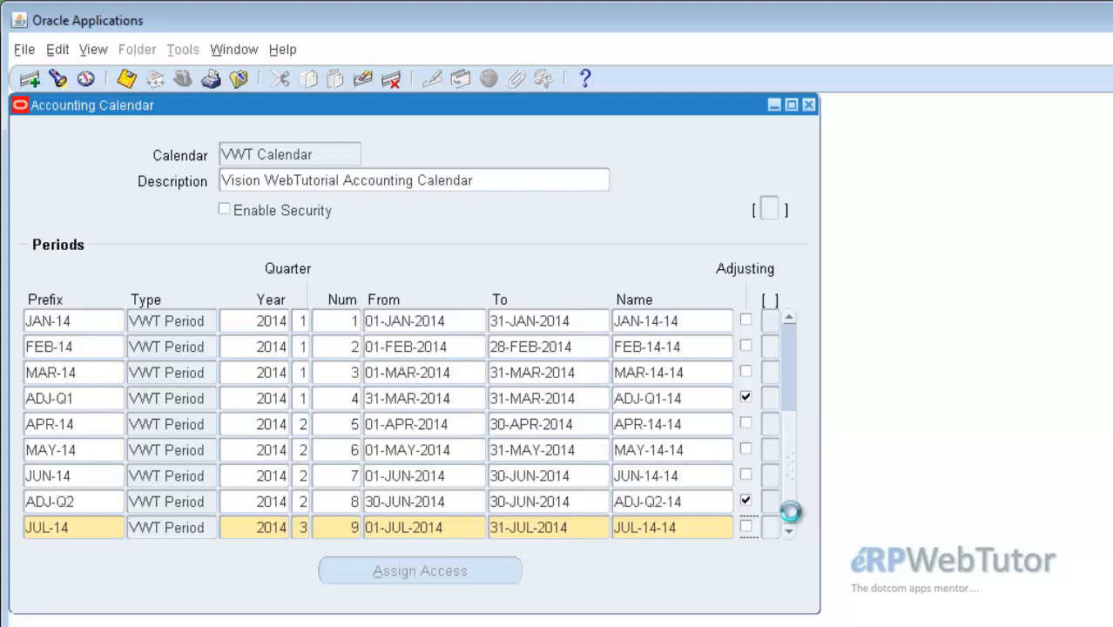
{"action": "left_click", "coordinate": [792, 332]}
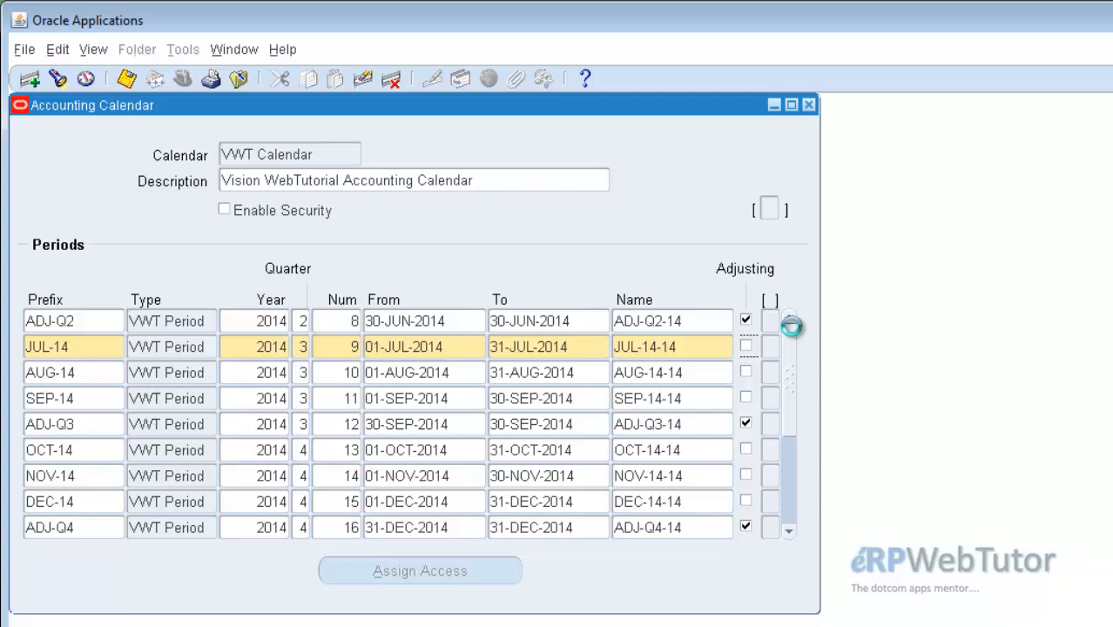
Step: Close the Accounting Calendar form and submit validation for the currently displayed calendar only
{"action": "left_click", "coordinate": [809, 106]}
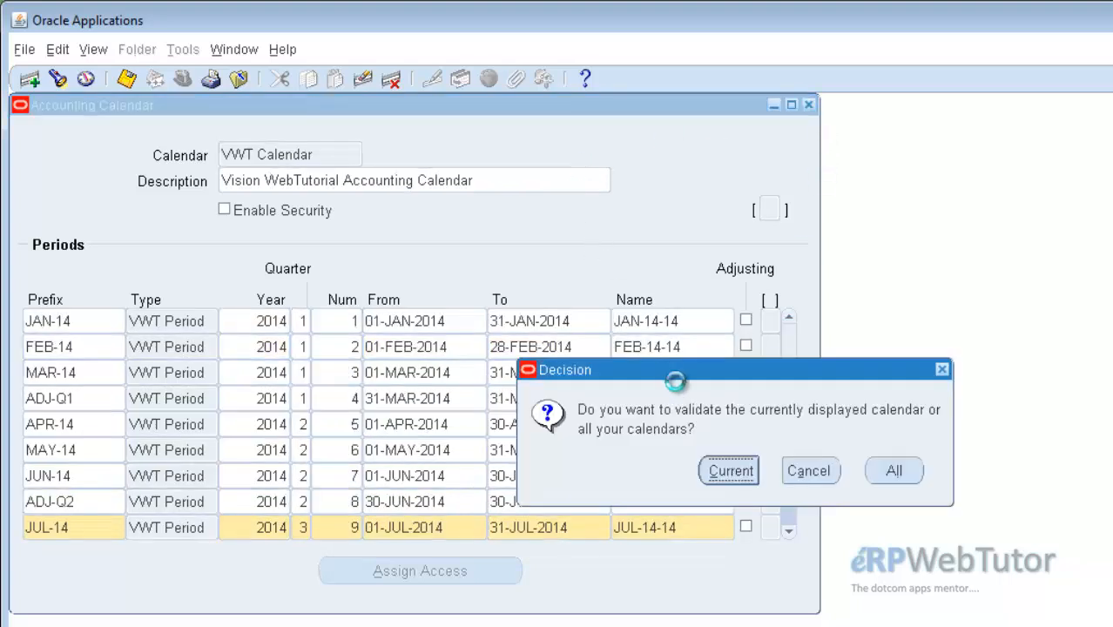
{"action": "left_click_drag", "start_coordinate": [679, 373], "coordinate": [645, 343]}
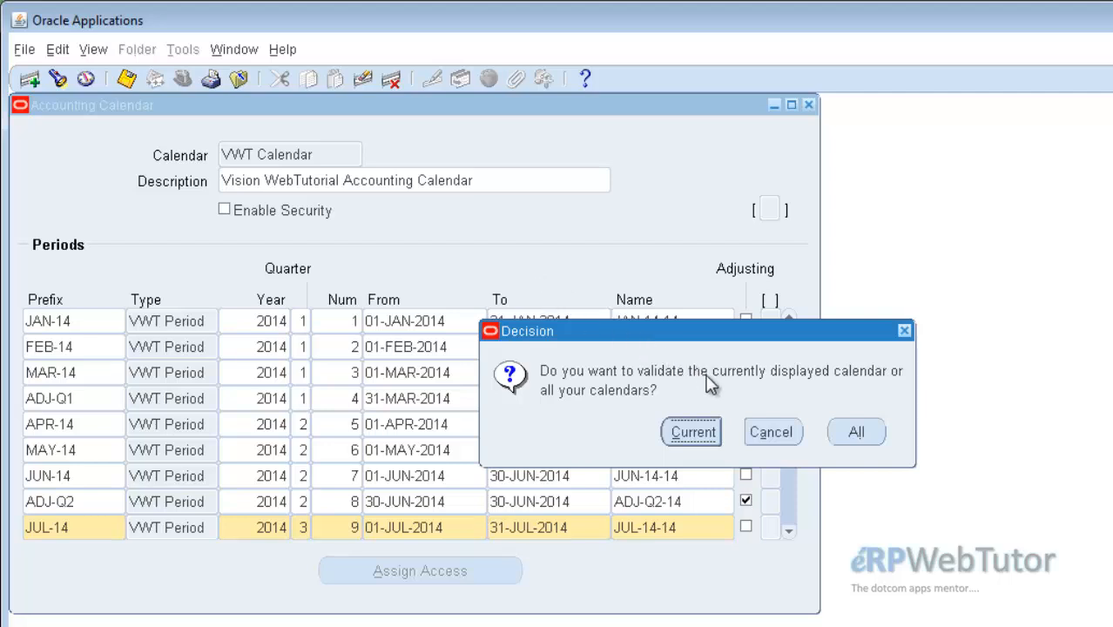
{"action": "left_click", "coordinate": [714, 434]}
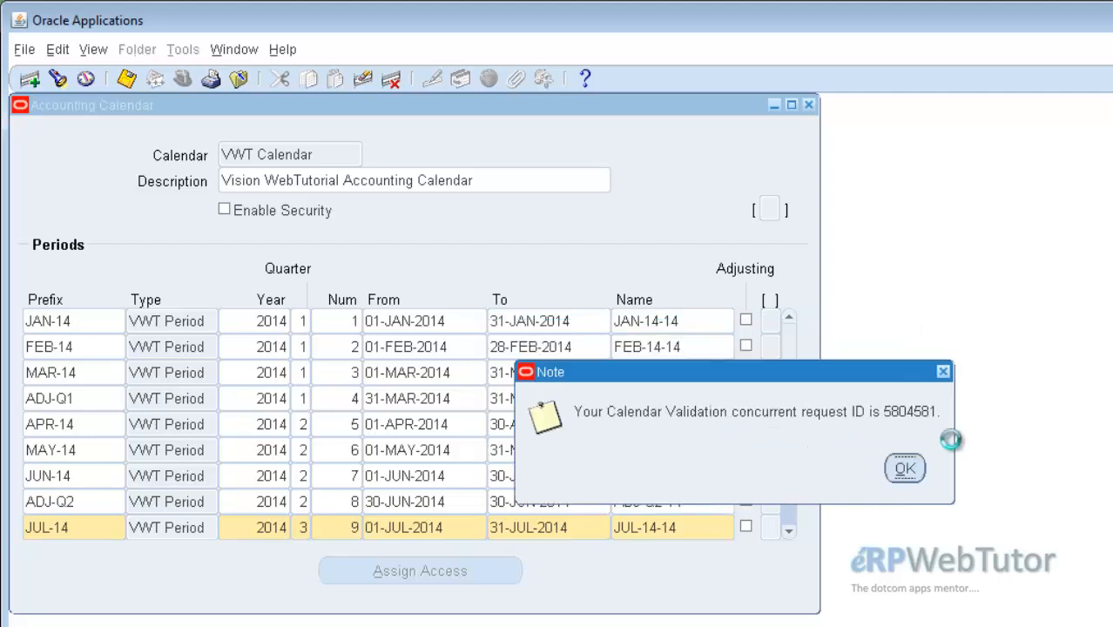
{"action": "left_click", "coordinate": [907, 470]}
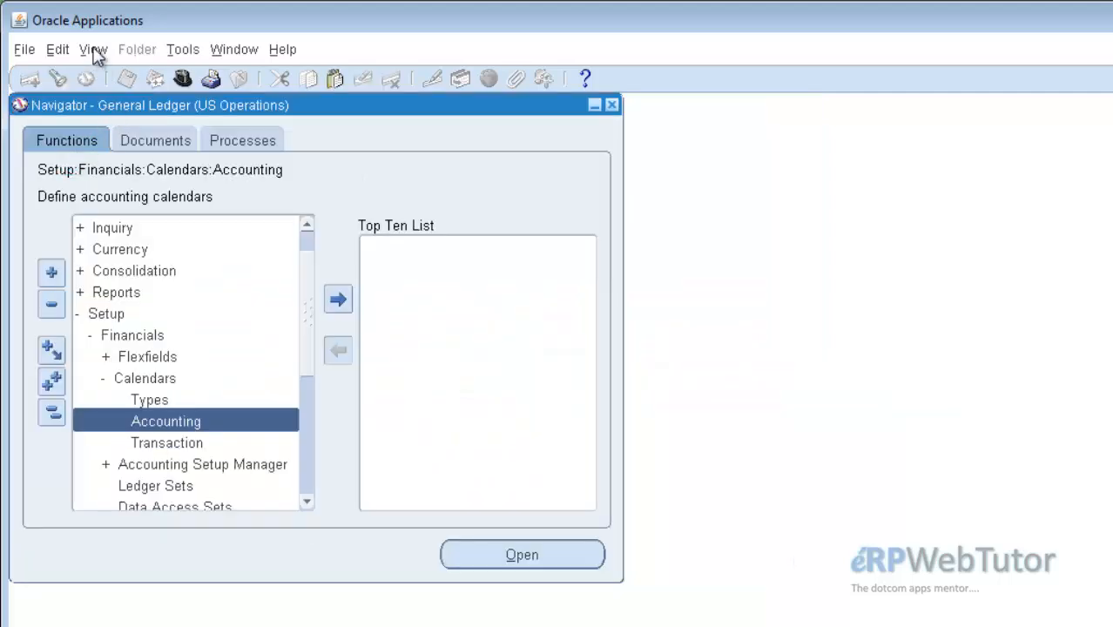
Step: Find all own concurrent requests with the number of days to view set to 1
{"action": "left_click", "coordinate": [94, 49]}
{"action": "left_click", "coordinate": [137, 324]}
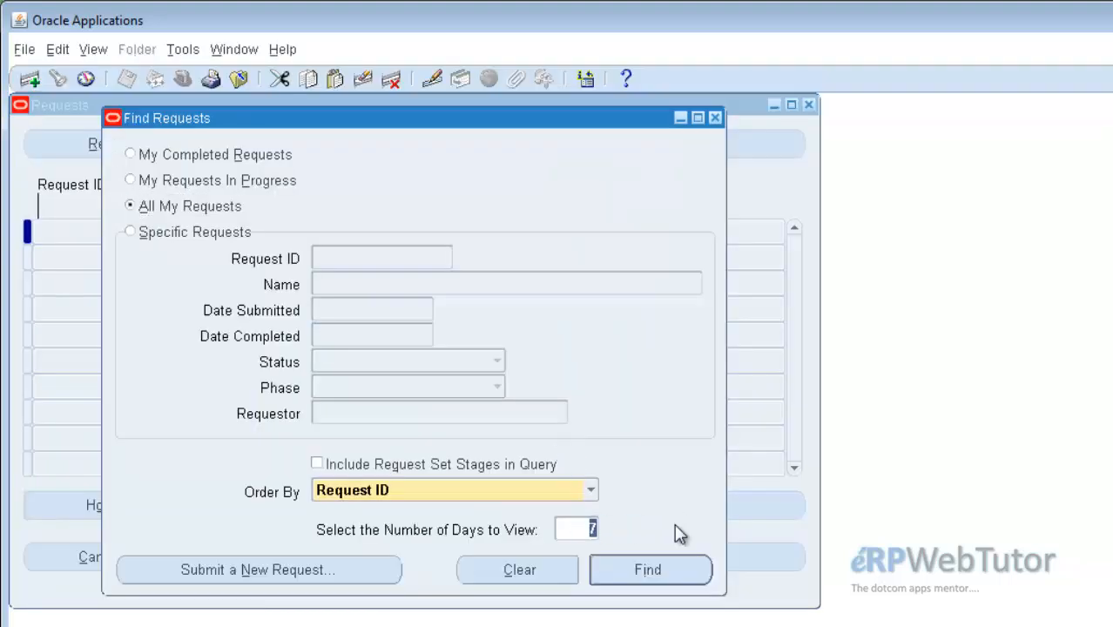
{"action": "type", "text": "1"}
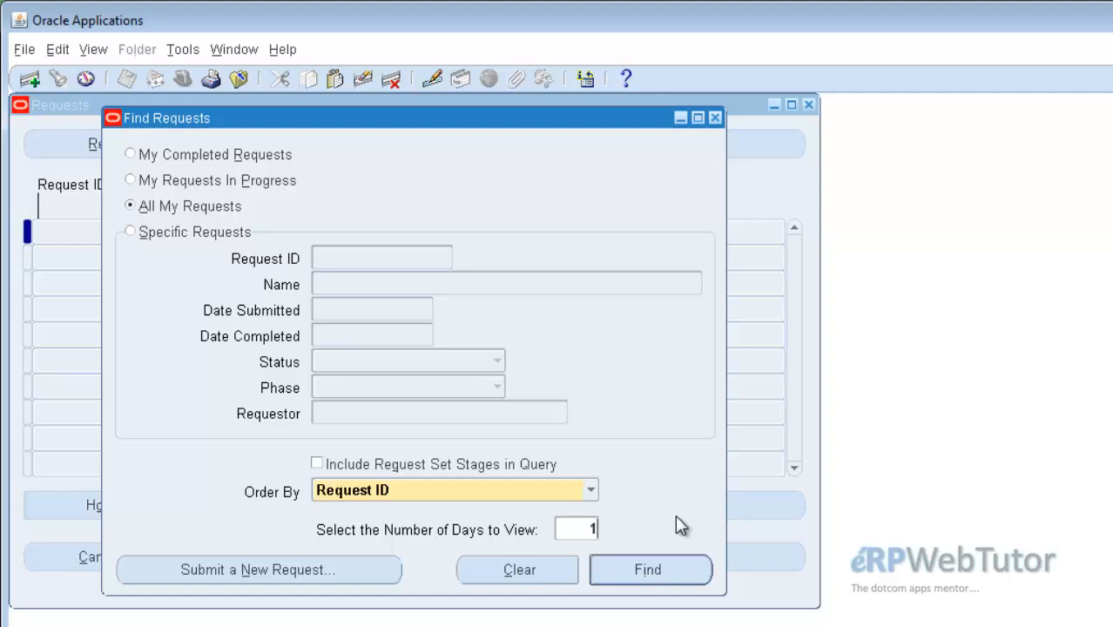
{"action": "left_click", "coordinate": [650, 571]}
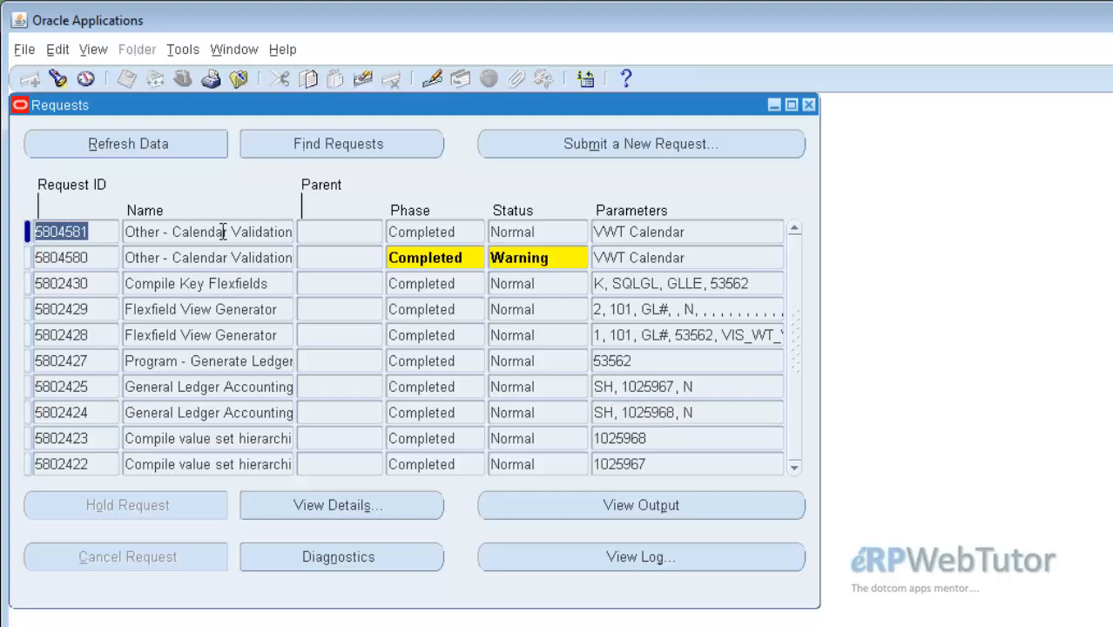
Step: Open the output of the newest Calendar Validation request for VWT Calendar
{"action": "left_click", "coordinate": [224, 234]}
{"action": "left_click", "coordinate": [457, 230]}
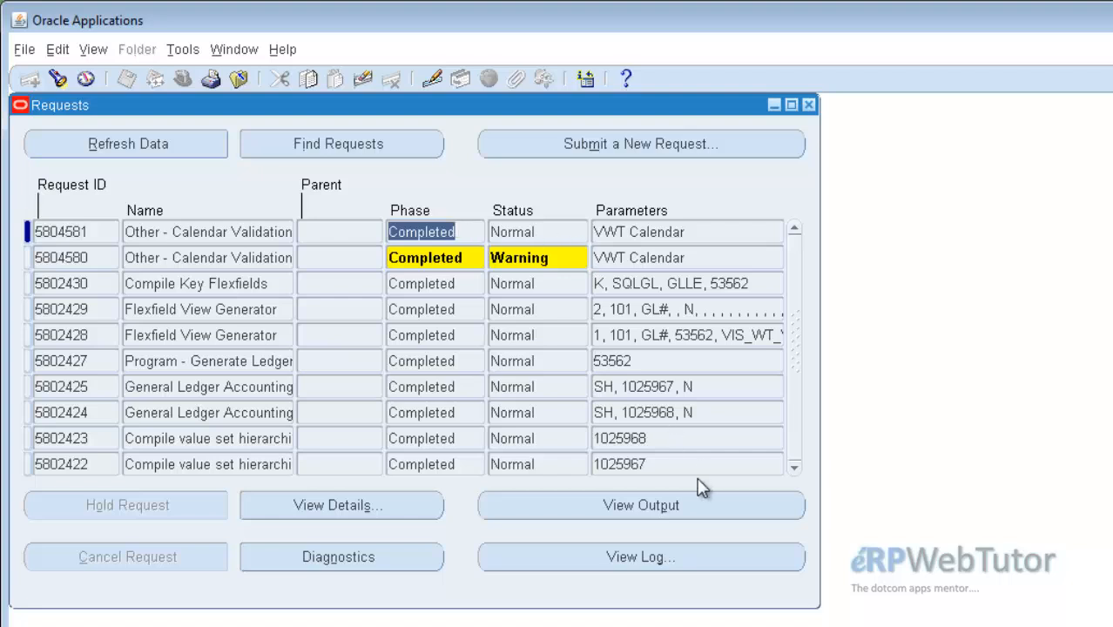
{"action": "left_click", "coordinate": [707, 507]}
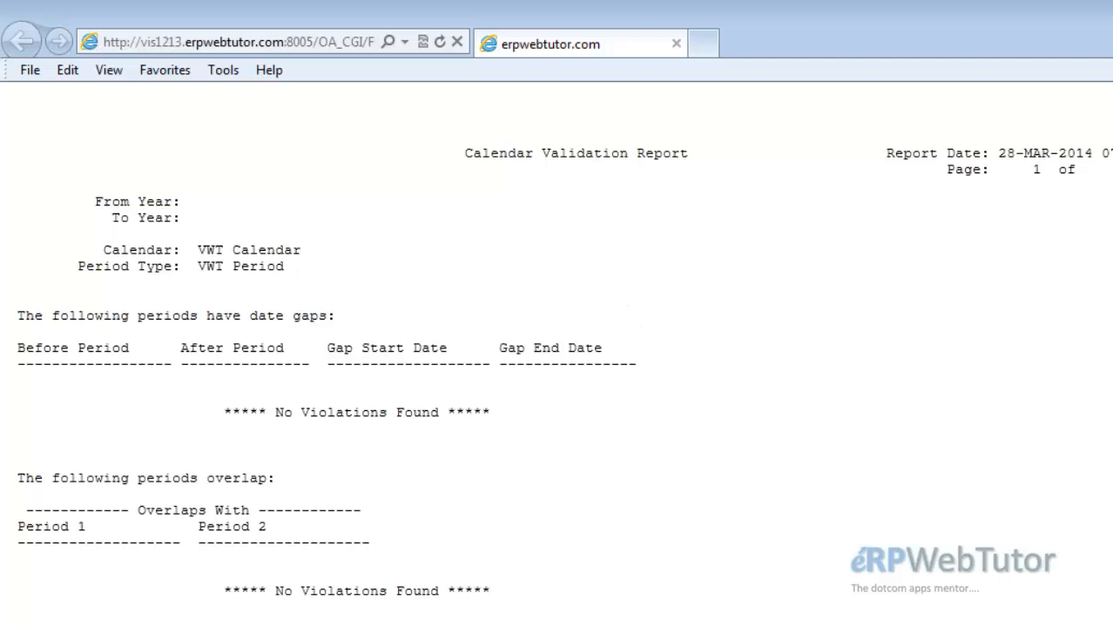
Step: Examine the Calendar Validation Report for date gaps, overlaps, excess or missing period numbers, and missing or out-of-order quarters, and close the report
{"action": "scroll", "coordinate": [558, 349], "scroll_direction": "down", "scroll_amount": 1}
{"action": "scroll", "coordinate": [558, 348], "scroll_direction": "down", "scroll_amount": 1}
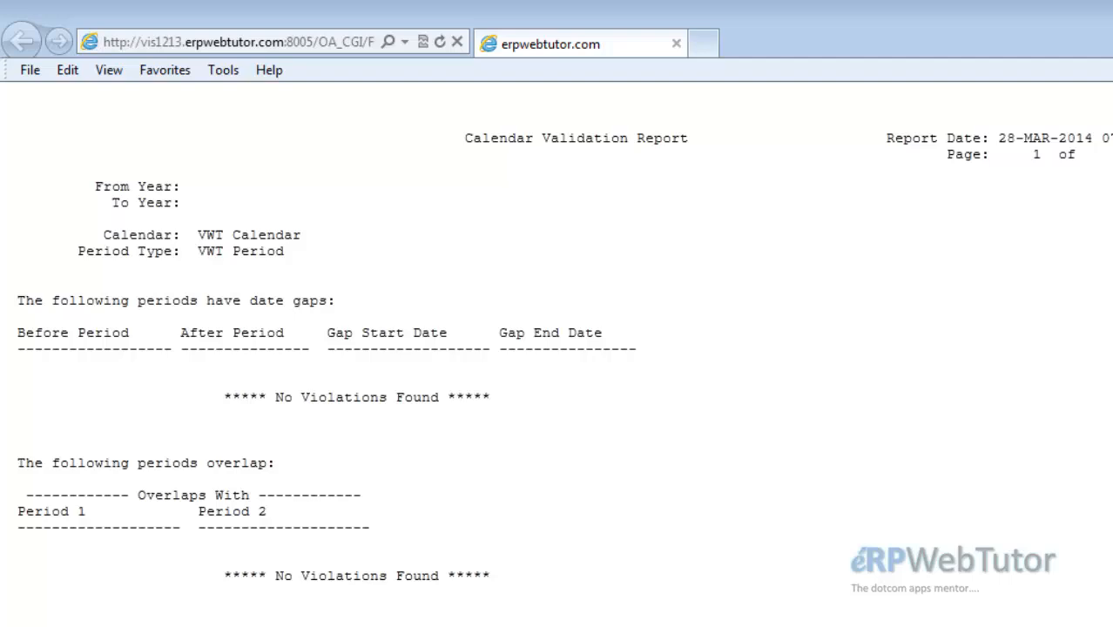
{"action": "scroll", "coordinate": [557, 349], "scroll_direction": "down", "scroll_amount": 1}
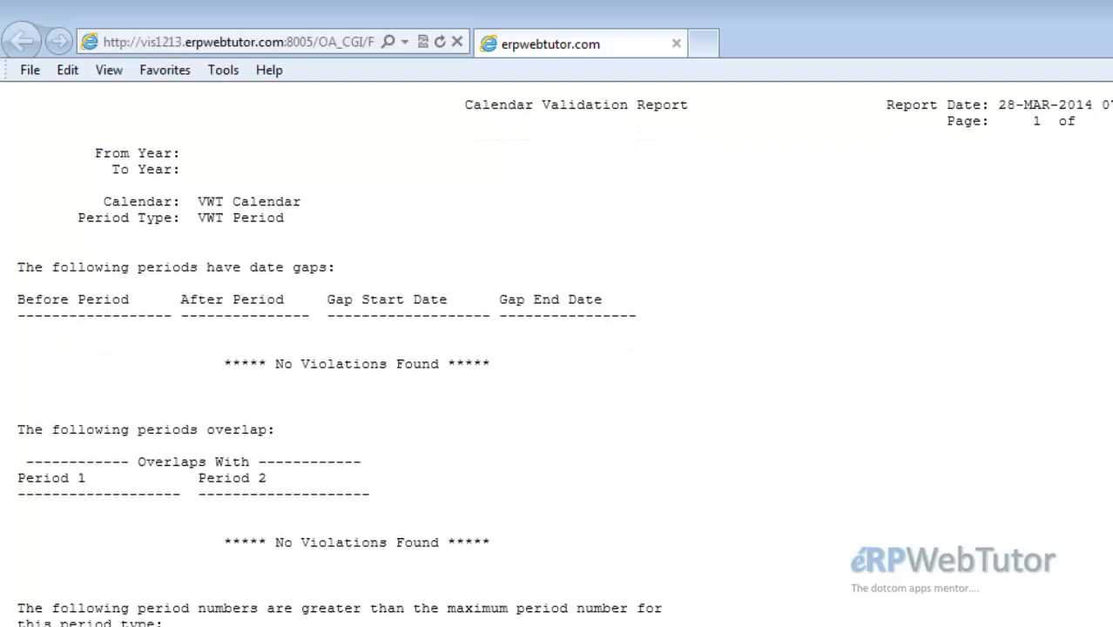
{"action": "left_click_drag", "start_coordinate": [12, 268], "coordinate": [335, 267]}
{"action": "scroll", "coordinate": [462, 397], "scroll_direction": "down", "scroll_amount": 3}
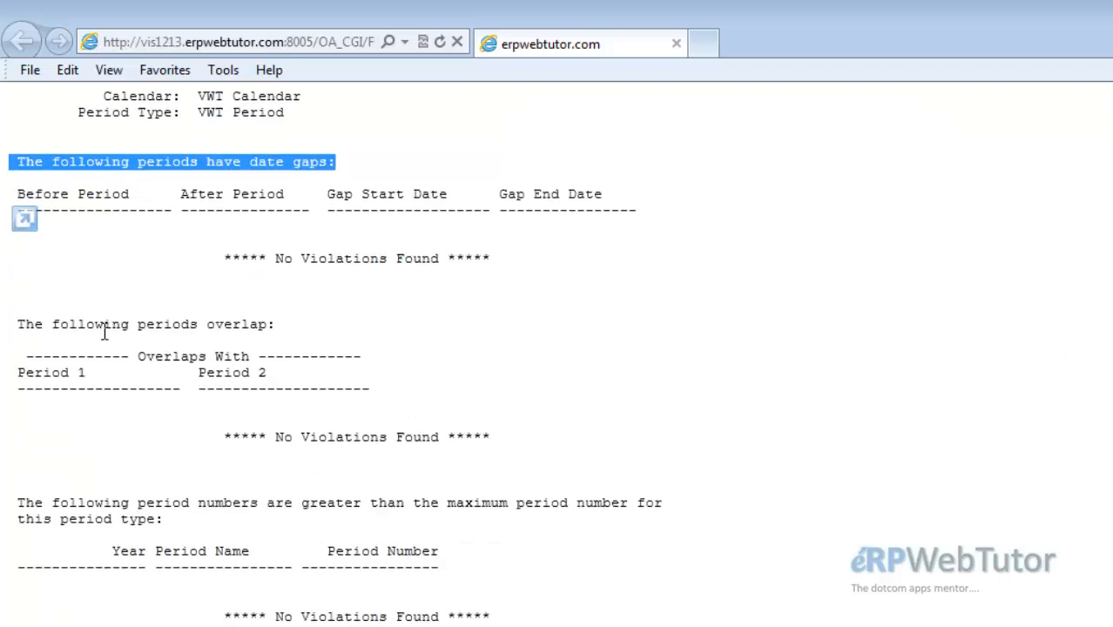
{"action": "scroll", "coordinate": [103, 332], "scroll_direction": "down", "scroll_amount": 3}
{"action": "scroll", "coordinate": [104, 332], "scroll_direction": "down", "scroll_amount": 3}
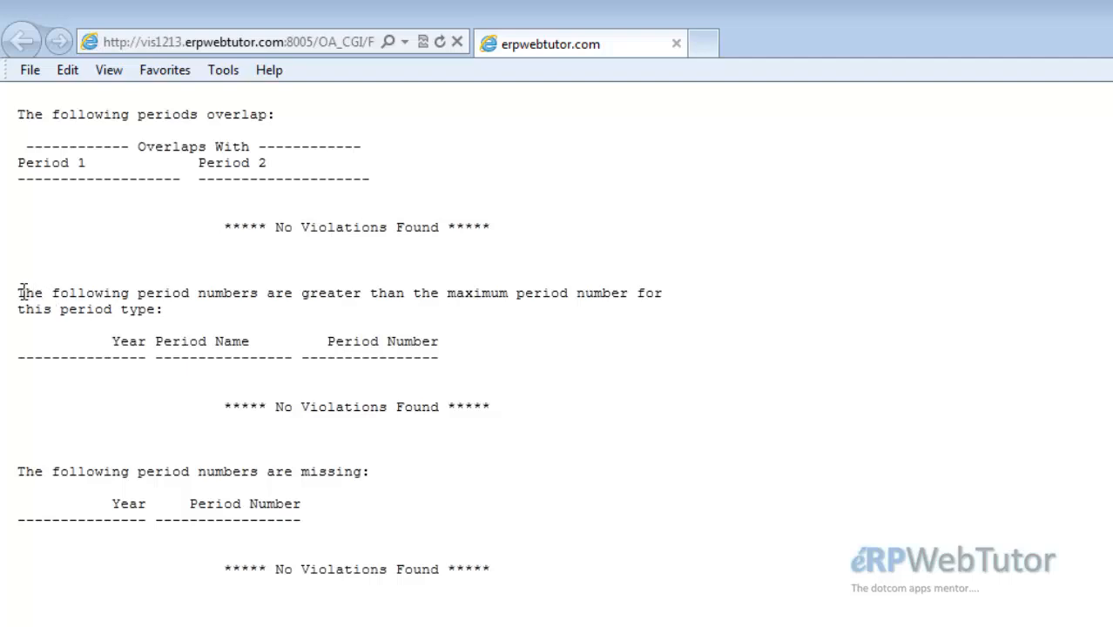
{"action": "left_click_drag", "start_coordinate": [23, 292], "coordinate": [155, 311]}
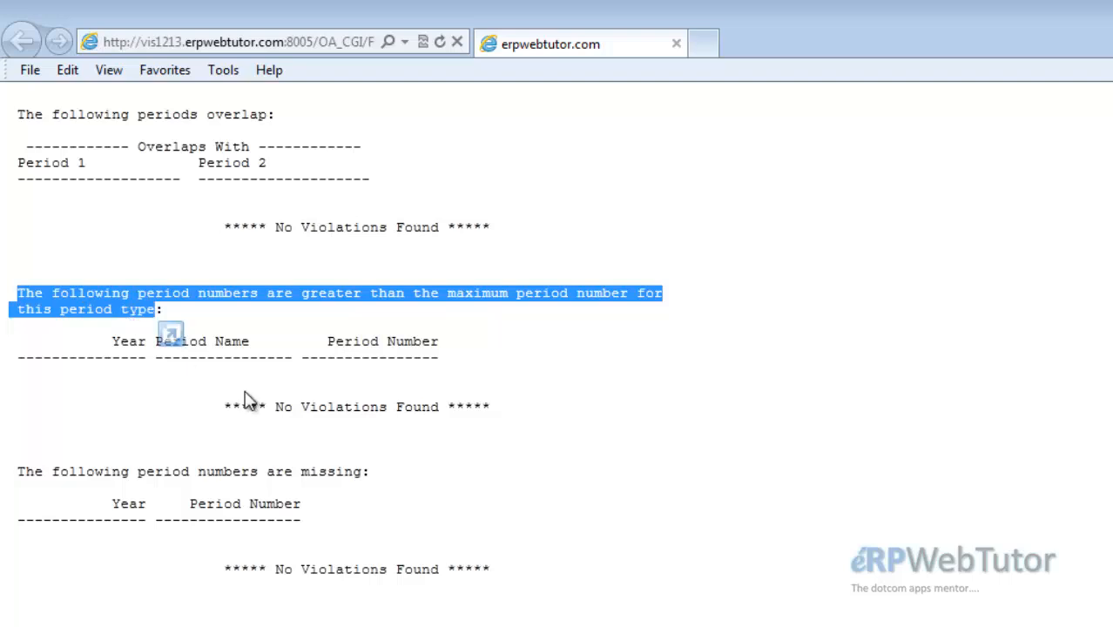
{"action": "scroll", "coordinate": [246, 396], "scroll_direction": "down", "scroll_amount": 3}
{"action": "scroll", "coordinate": [291, 402], "scroll_direction": "down", "scroll_amount": 3}
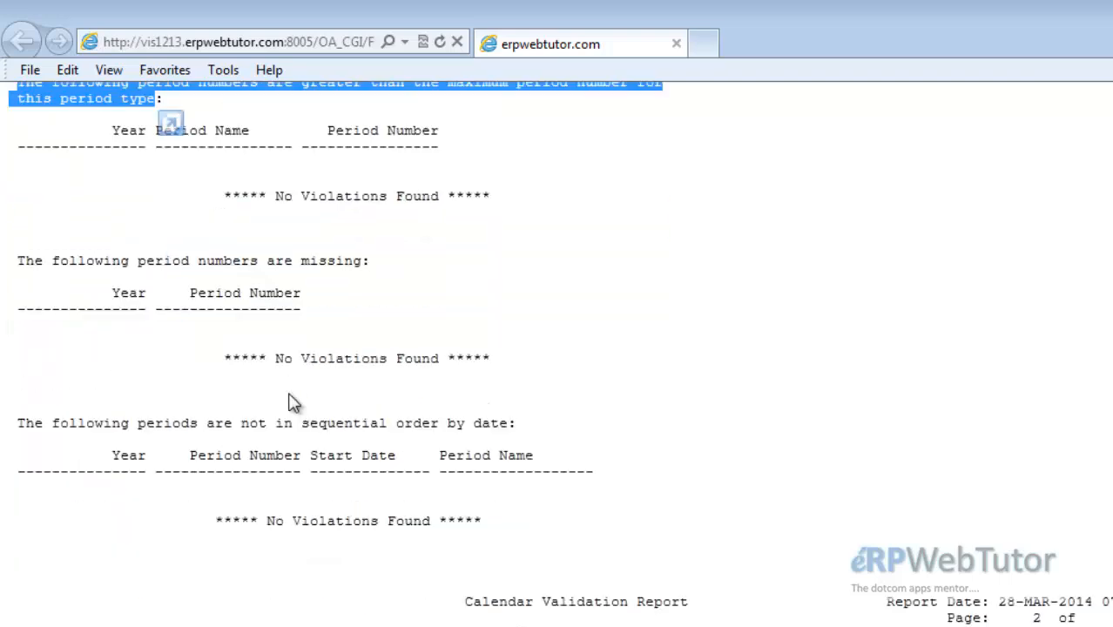
{"action": "scroll", "coordinate": [292, 402], "scroll_direction": "down", "scroll_amount": 3}
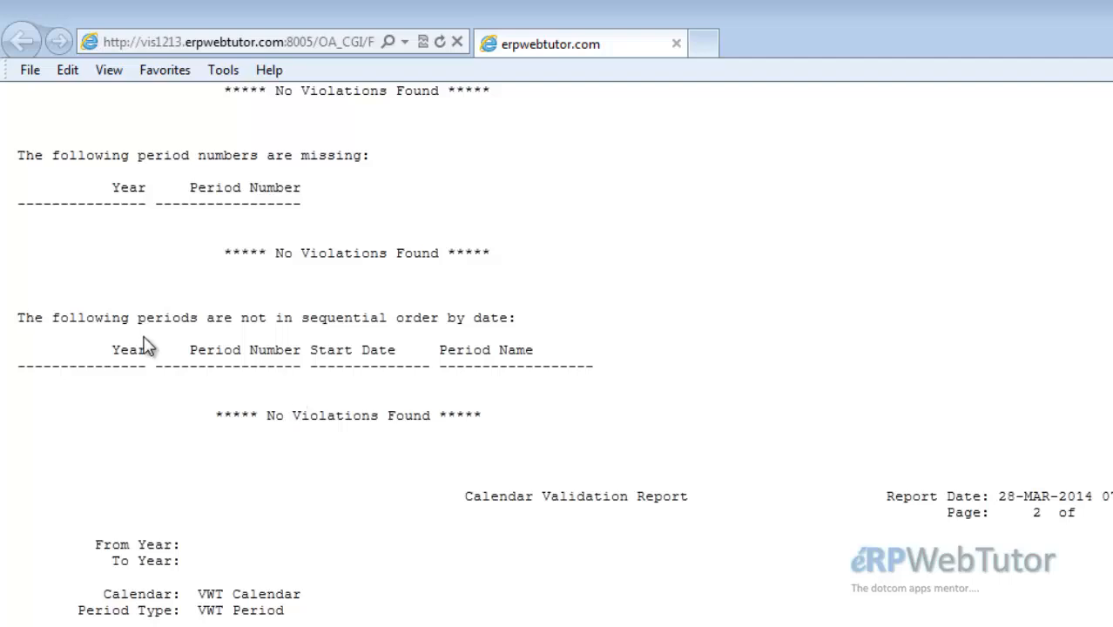
{"action": "scroll", "coordinate": [401, 350], "scroll_direction": "down", "scroll_amount": 3}
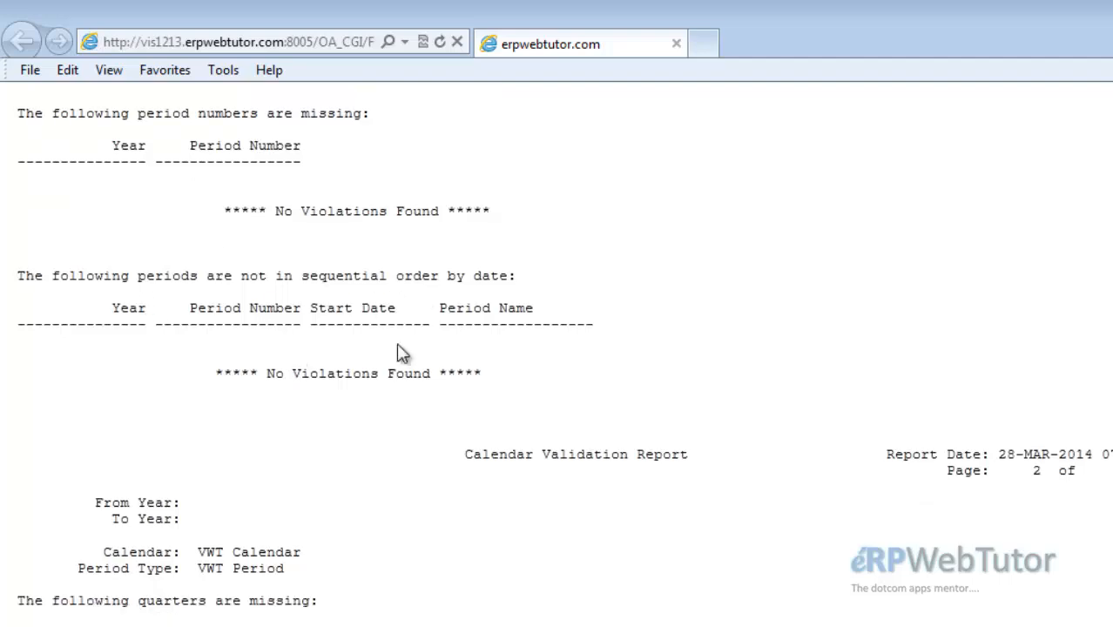
{"action": "scroll", "coordinate": [402, 353], "scroll_direction": "down", "scroll_amount": 3}
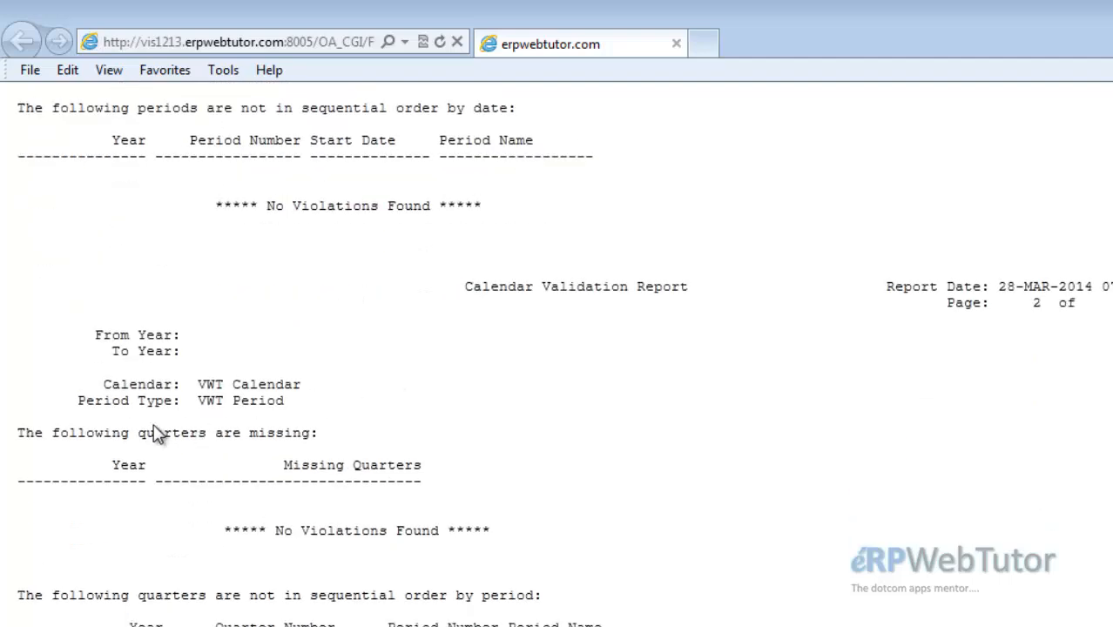
{"action": "scroll", "coordinate": [155, 425], "scroll_direction": "down", "scroll_amount": 3}
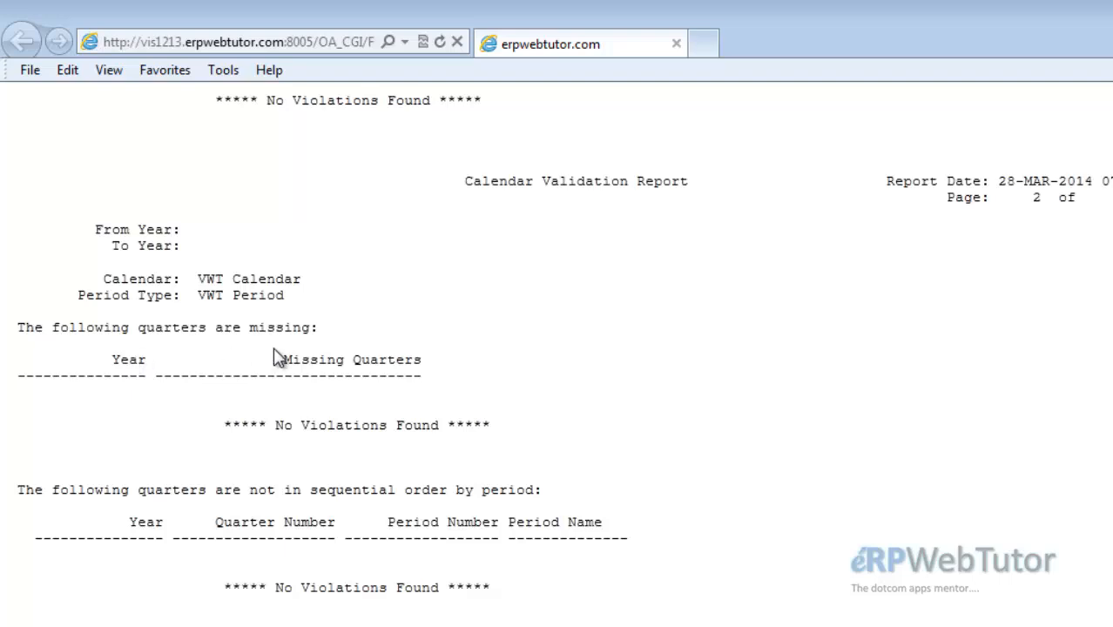
{"action": "scroll", "coordinate": [296, 366], "scroll_direction": "down", "scroll_amount": 1}
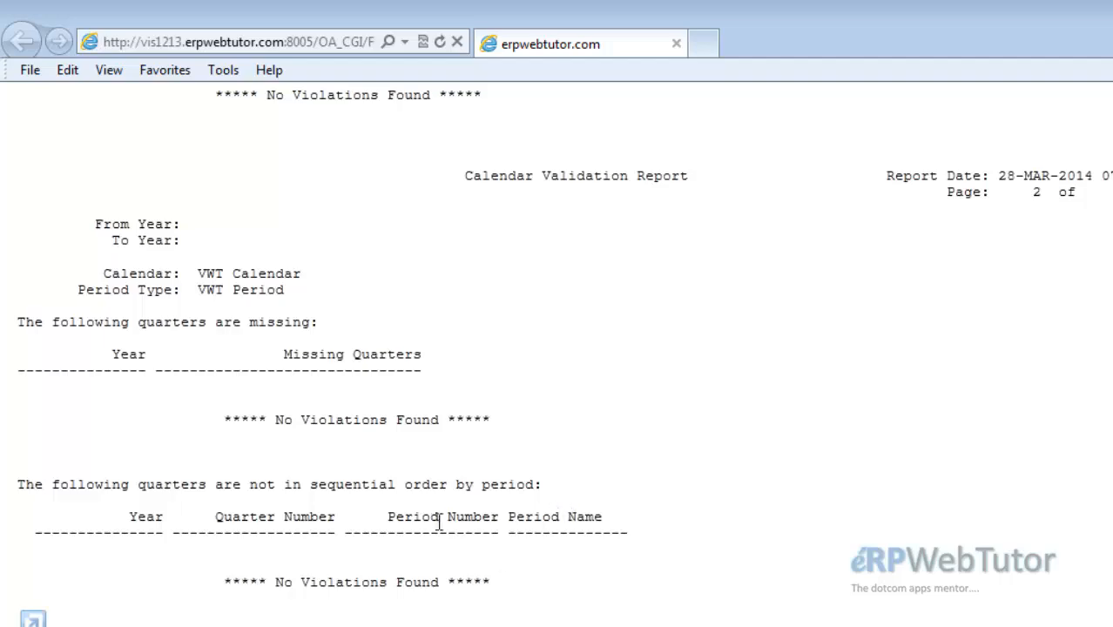
{"action": "scroll", "coordinate": [438, 521], "scroll_direction": "up", "scroll_amount": 10}
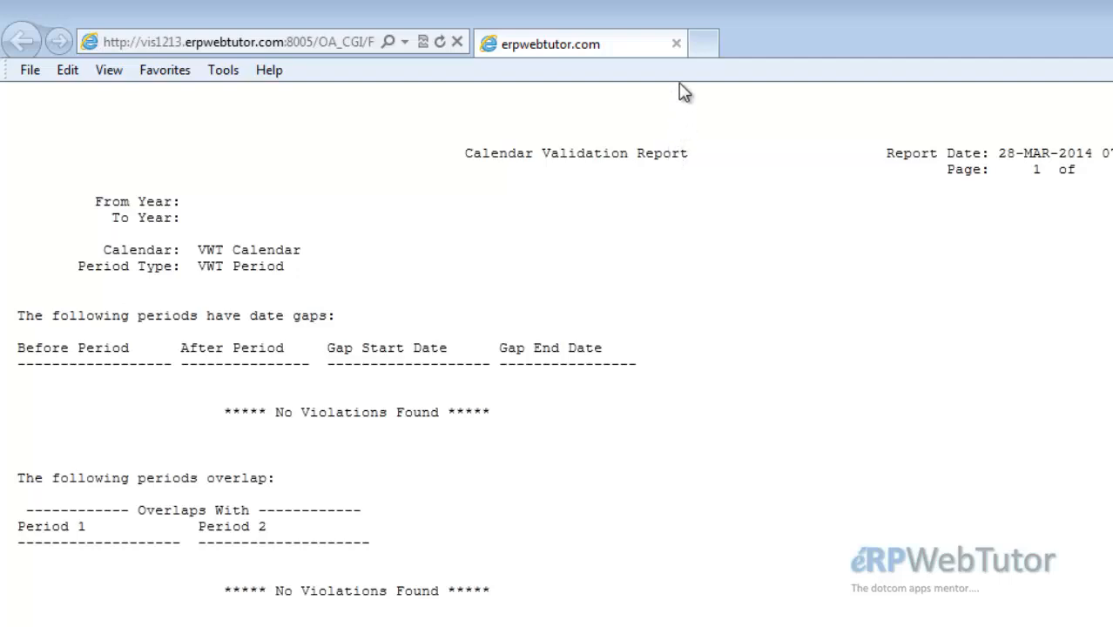
{"action": "left_click", "coordinate": [676, 43]}
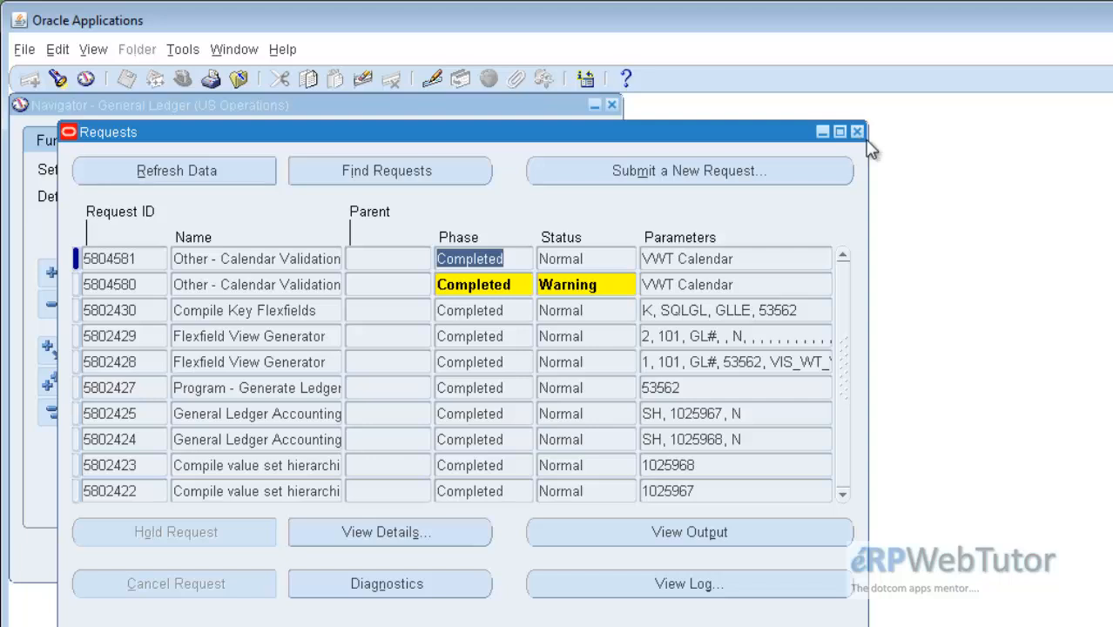
{"action": "left_click_drag", "start_coordinate": [727, 143], "coordinate": [790, 161]}
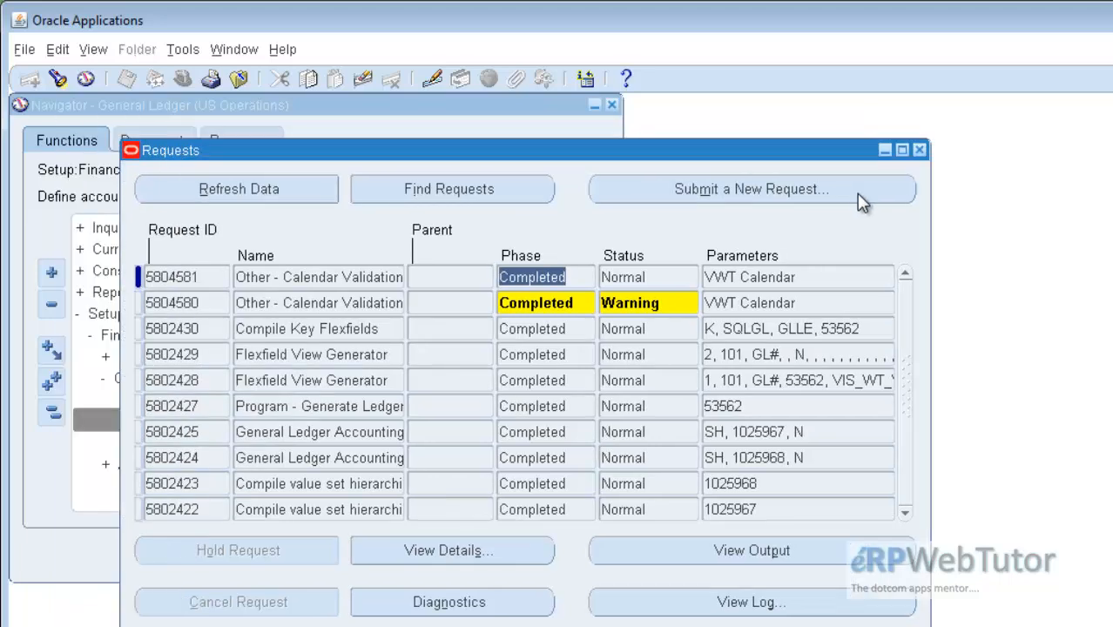